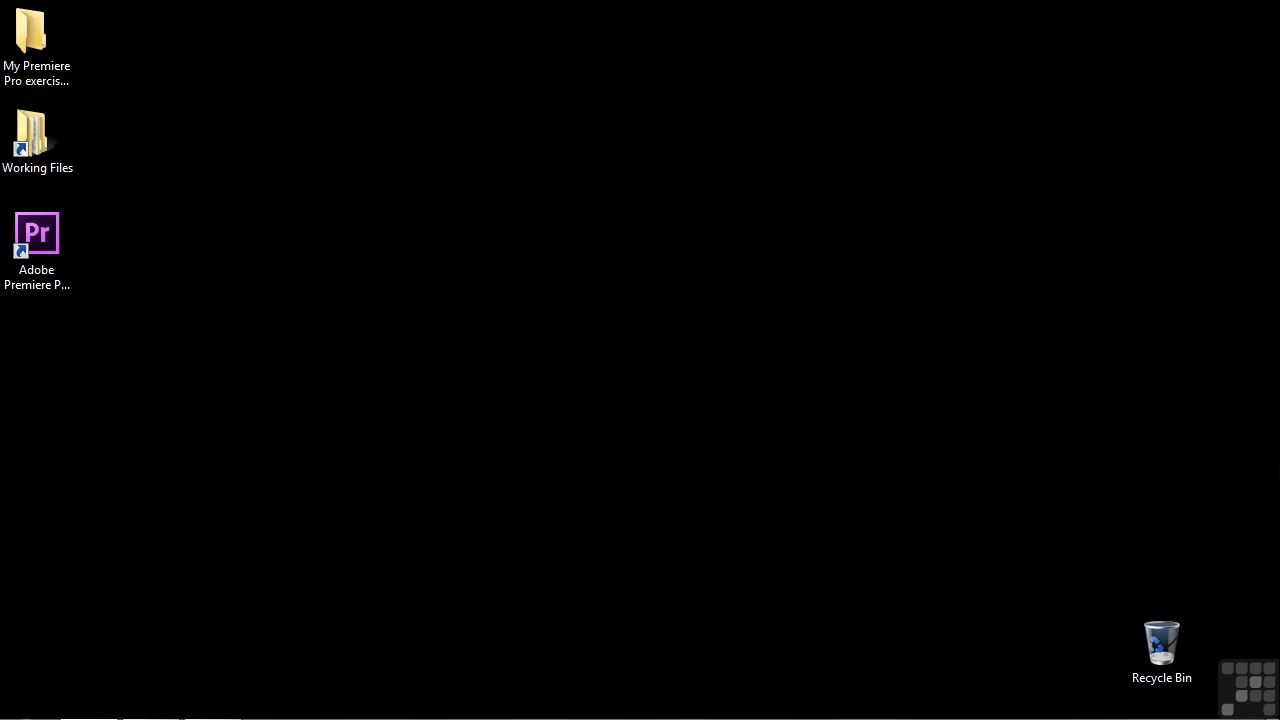
Open the project 1905-misc and noise removal.prproj from the projects folder in Working Files
{"action": "double_click", "coordinate": [28, 167]}
{"action": "double_click", "coordinate": [490, 348]}
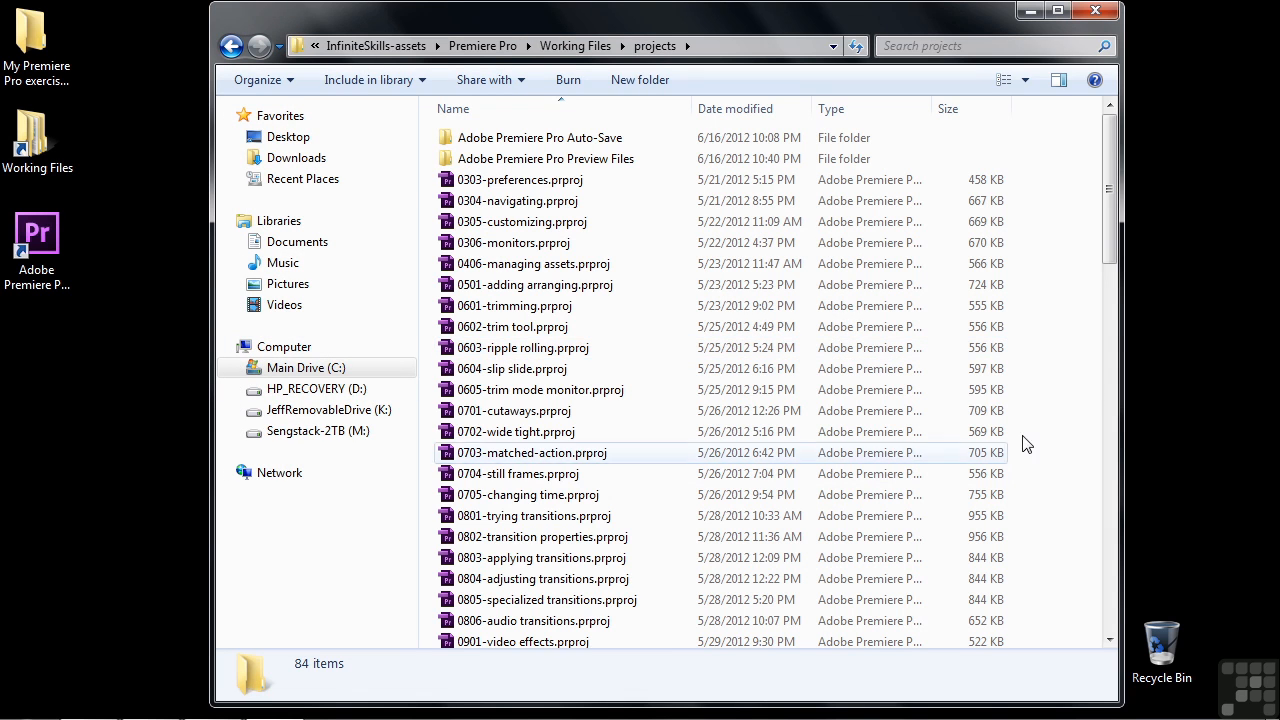
{"action": "left_click_drag", "start_coordinate": [1110, 190], "coordinate": [1110, 633]}
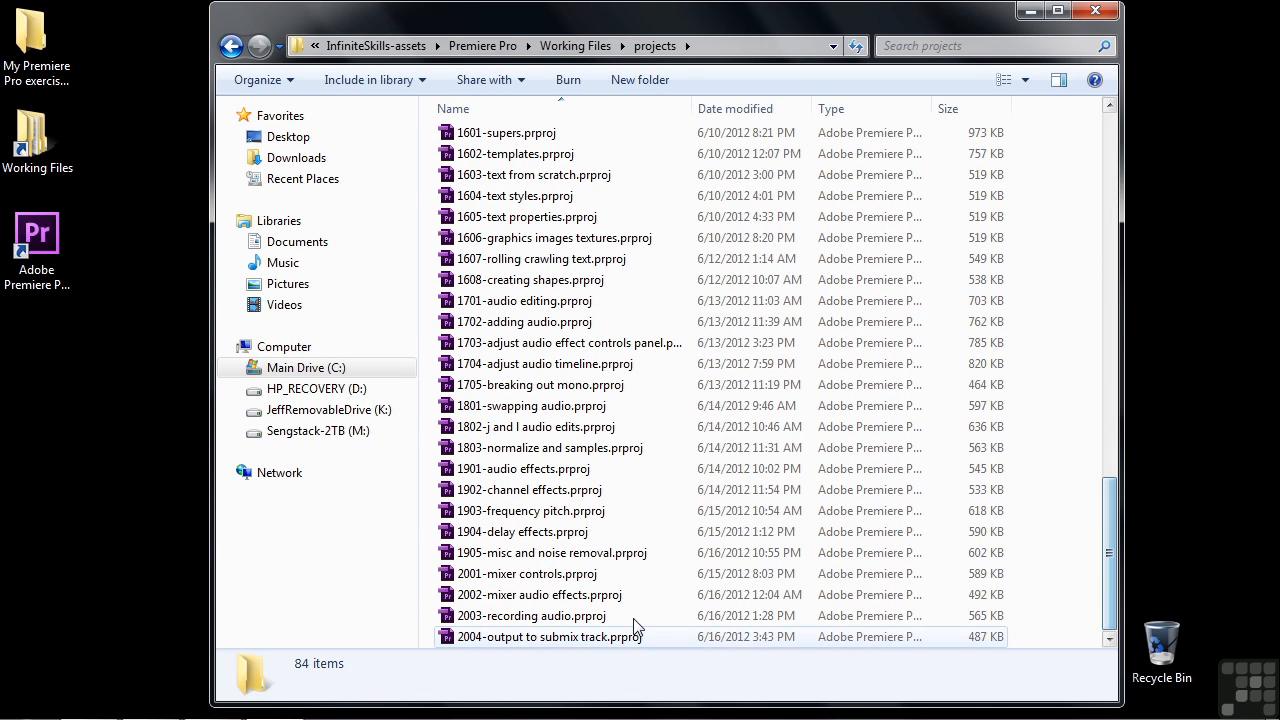
{"action": "double_click", "coordinate": [522, 553]}
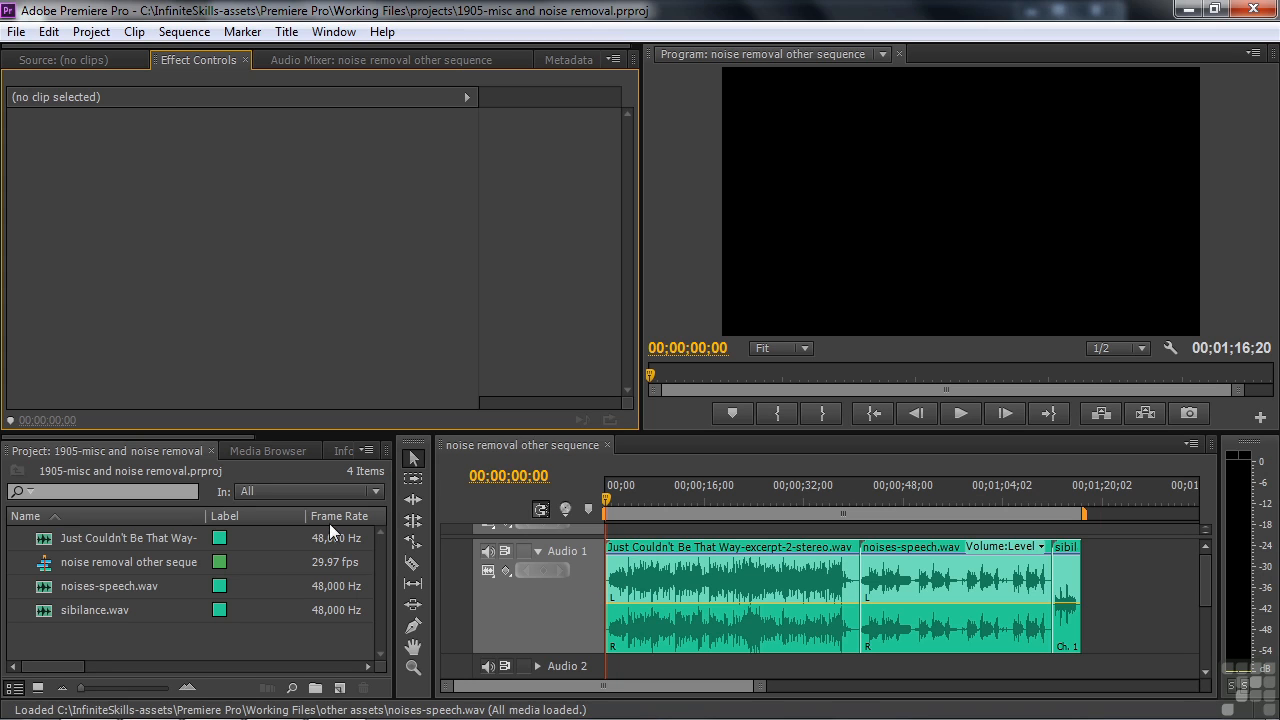
Show the effects library and expand Audio Effects as far as the Invert, MultibandCompressor and Mute entries
{"action": "left_click_drag", "start_coordinate": [214, 434], "coordinate": [359, 445]}
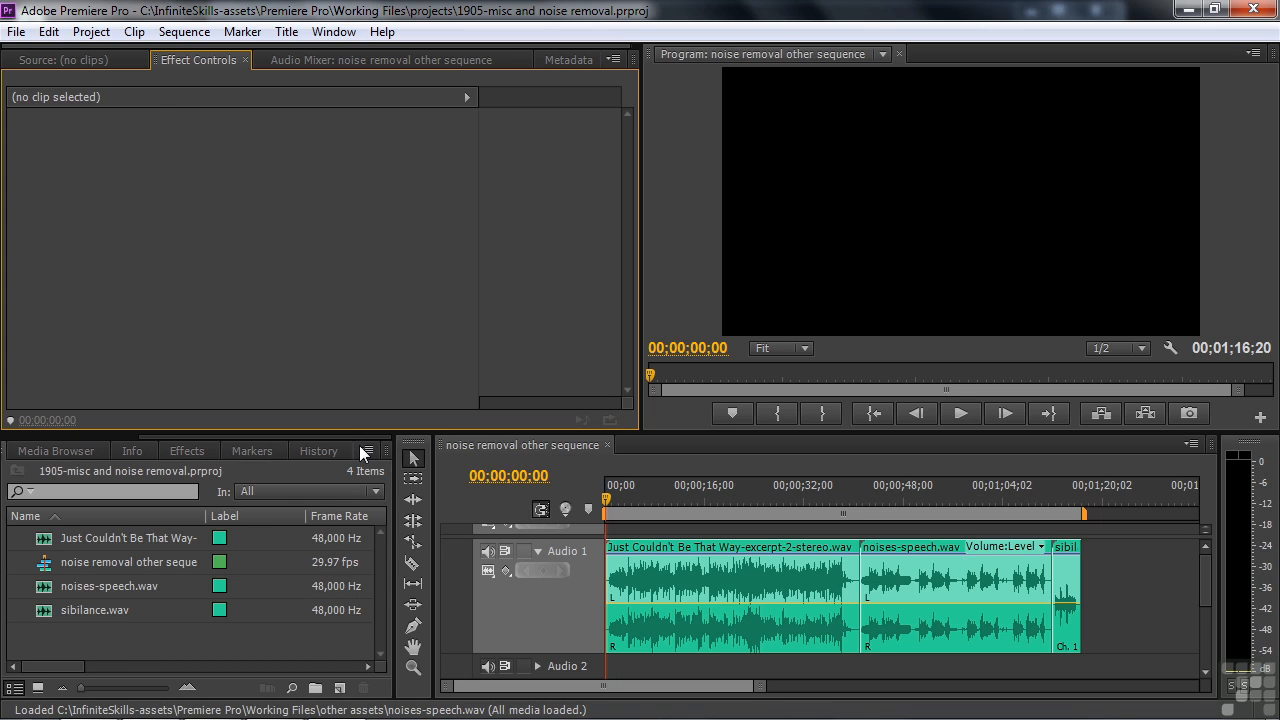
{"action": "left_click", "coordinate": [190, 453]}
{"action": "left_click", "coordinate": [38, 522]}
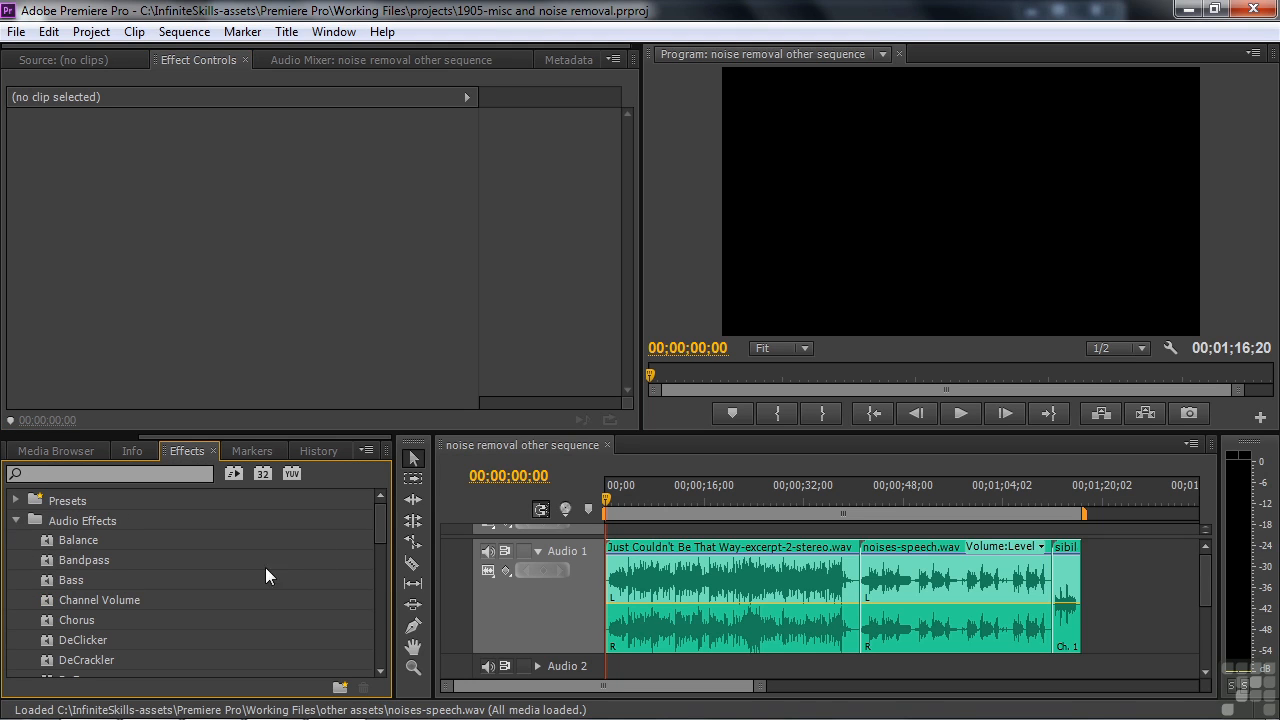
{"action": "left_click_drag", "start_coordinate": [382, 520], "coordinate": [373, 590]}
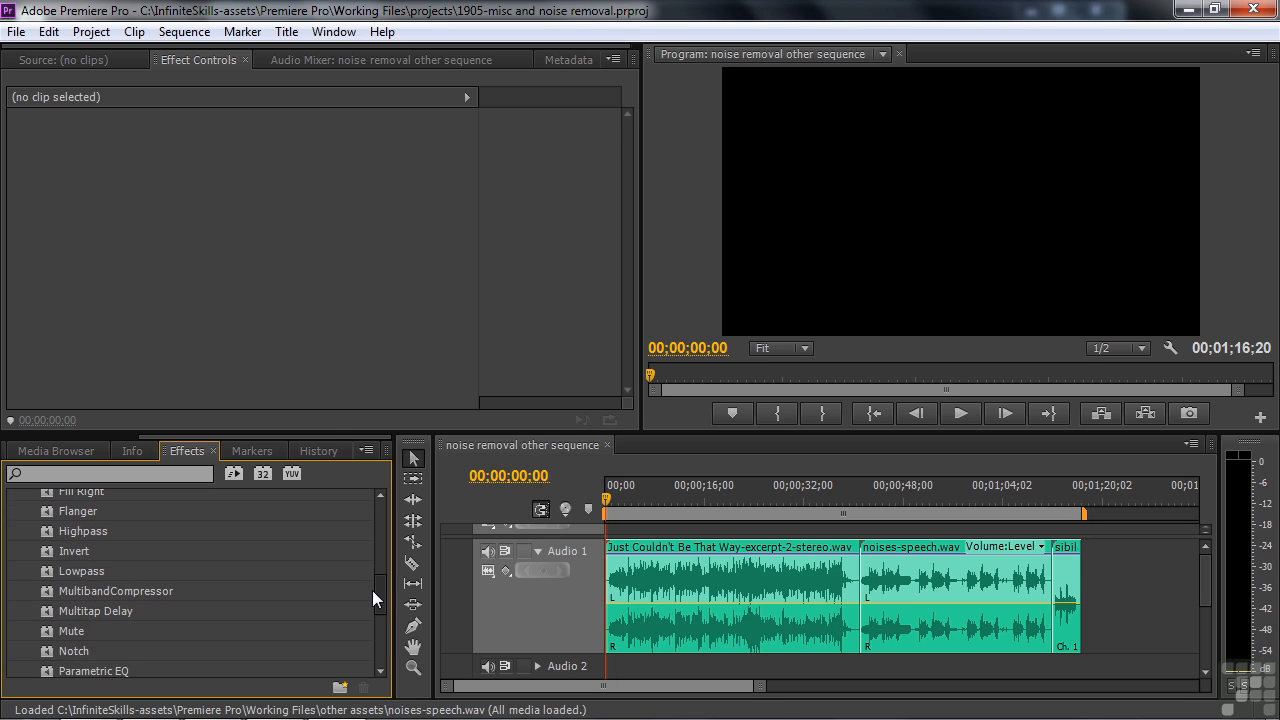
Select the clip Just Couldn't Be That Way-excerpt-2-stereo.wav on Audio 1 and play a short stretch near its start
{"action": "left_click", "coordinate": [648, 590]}
{"action": "left_click", "coordinate": [632, 494]}
{"action": "key", "text": "space"}
{"action": "key", "text": "space"}
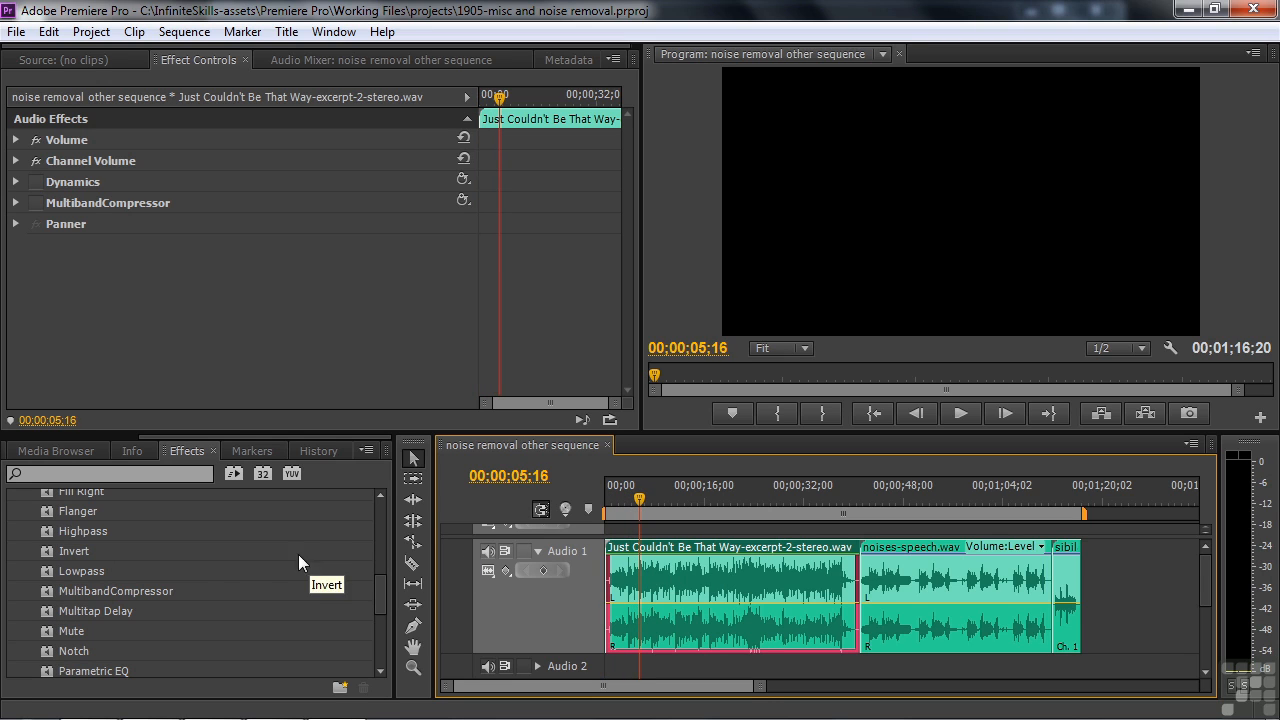
Try the Invert effect on the music clip with a short playback, and remove the effect
{"action": "double_click", "coordinate": [46, 549]}
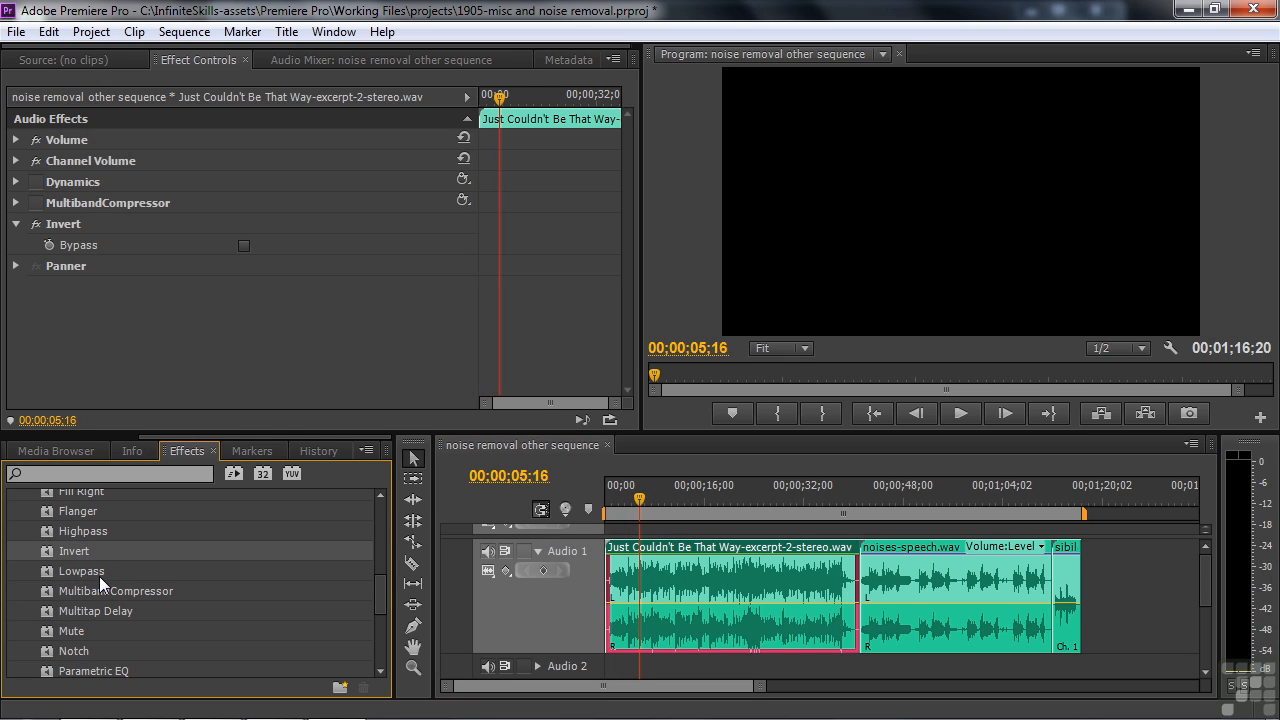
{"action": "key", "text": "space"}
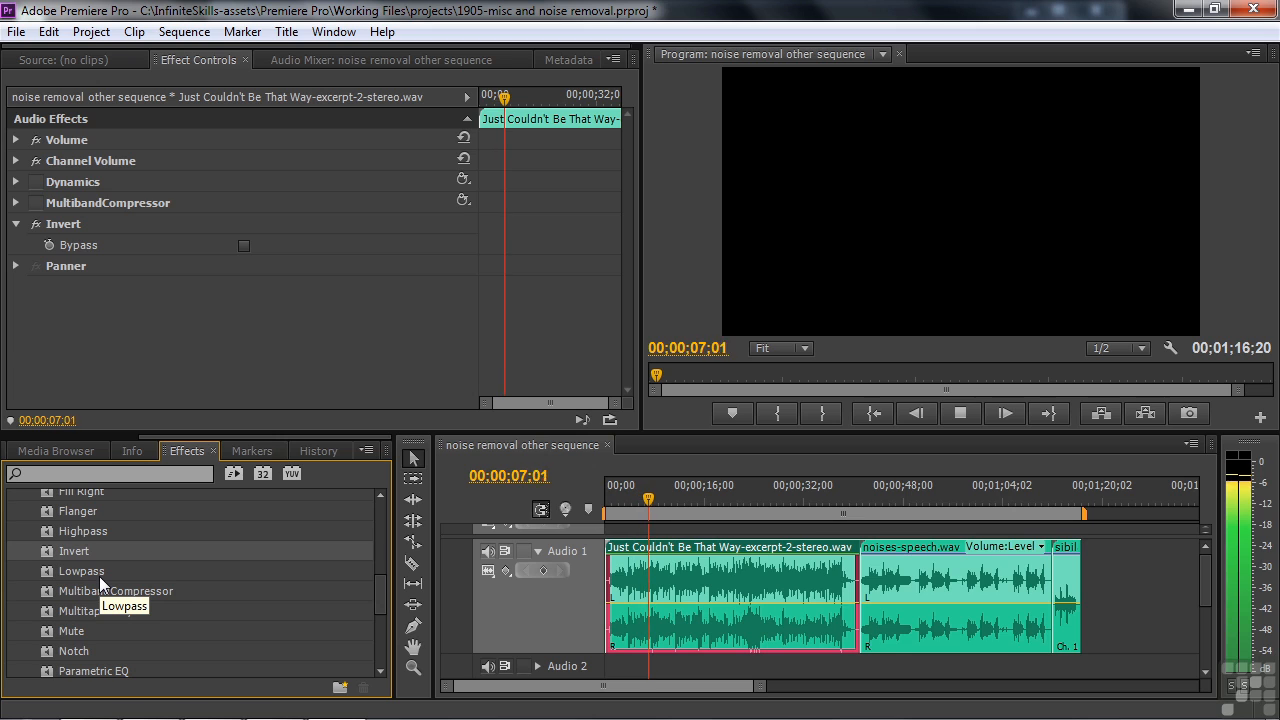
{"action": "key", "text": "space"}
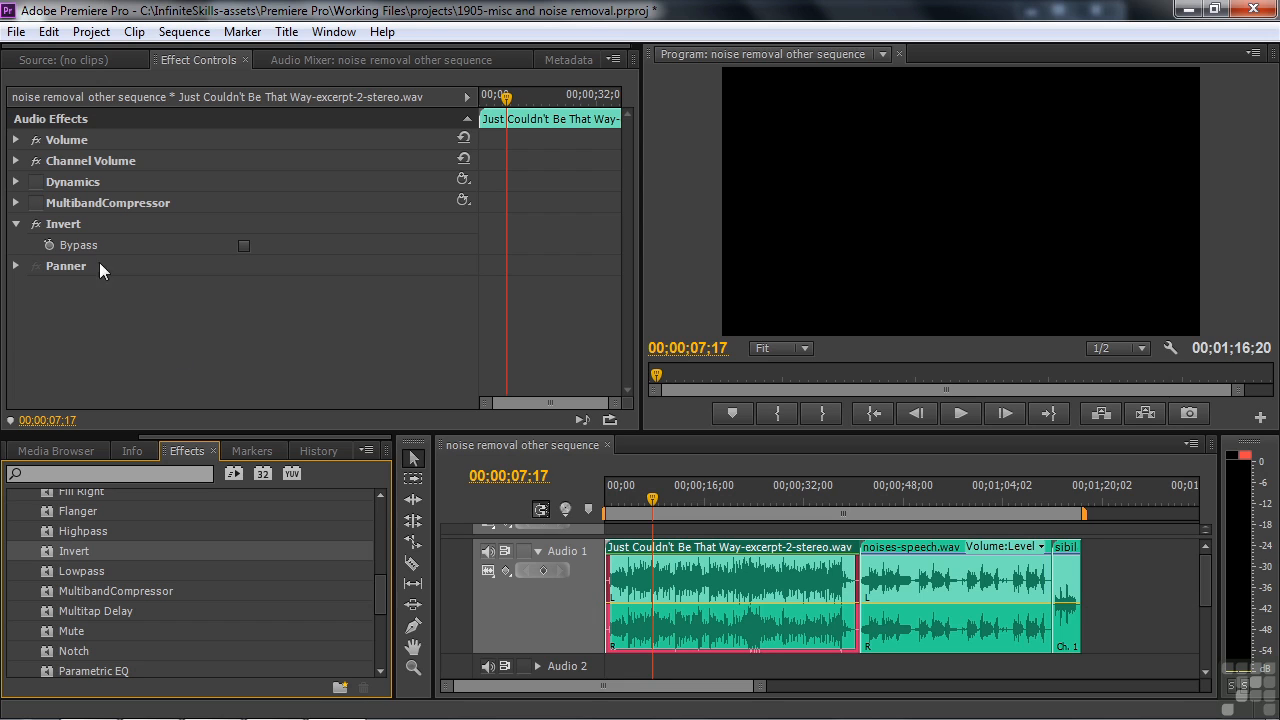
{"action": "left_click", "coordinate": [56, 224]}
{"action": "key", "text": "Delete"}
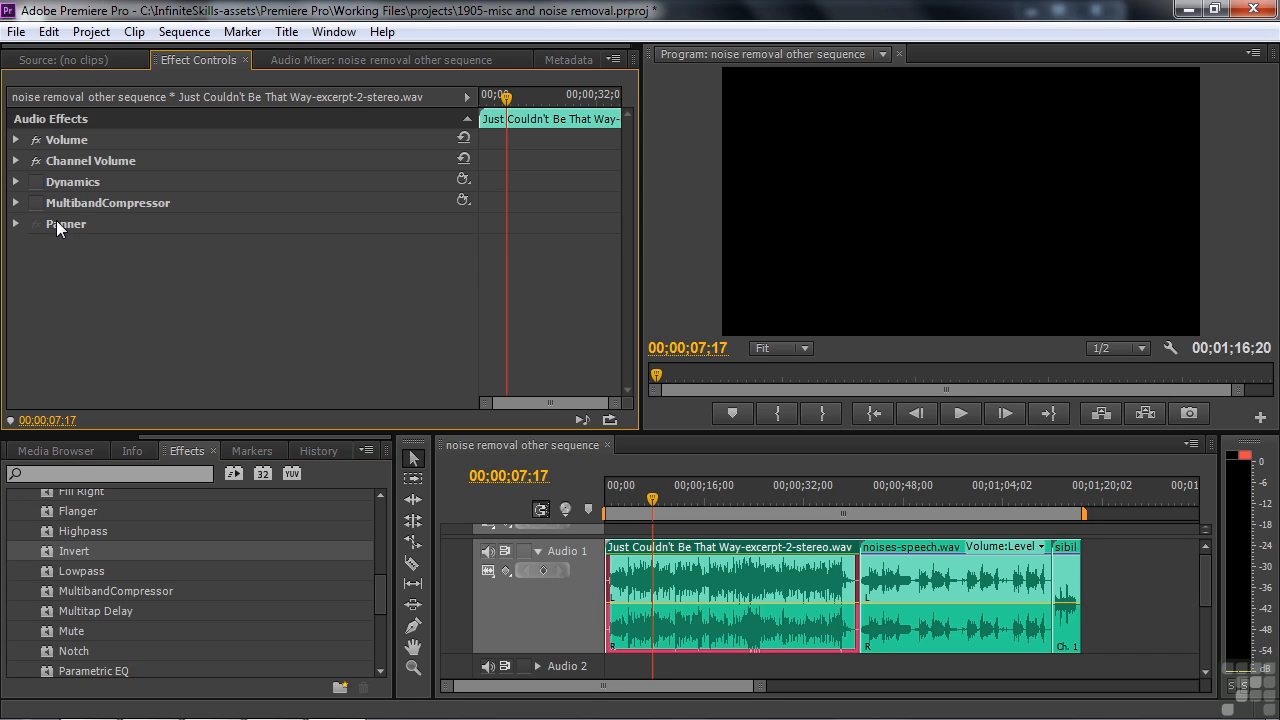
Try the Mute effect on the music clip at 0.8 Mute during playback, and remove the effect
{"action": "left_click_drag", "start_coordinate": [379, 587], "coordinate": [379, 598]}
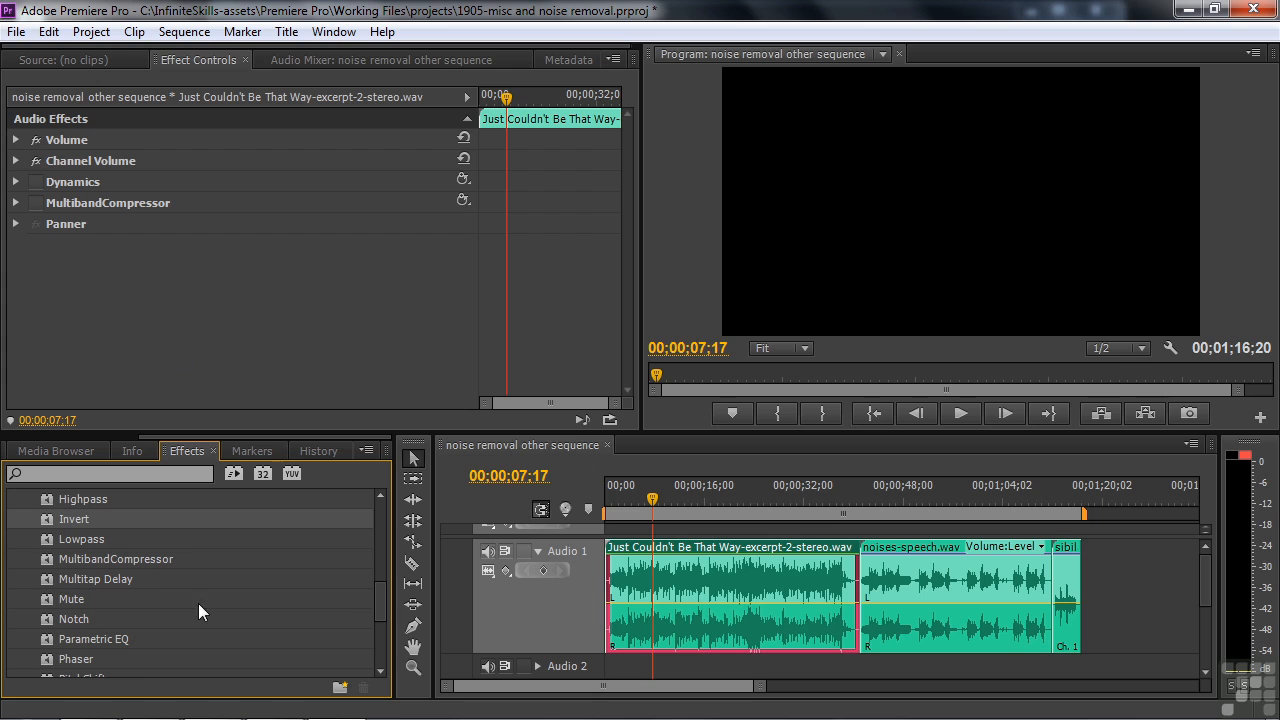
{"action": "double_click", "coordinate": [49, 600]}
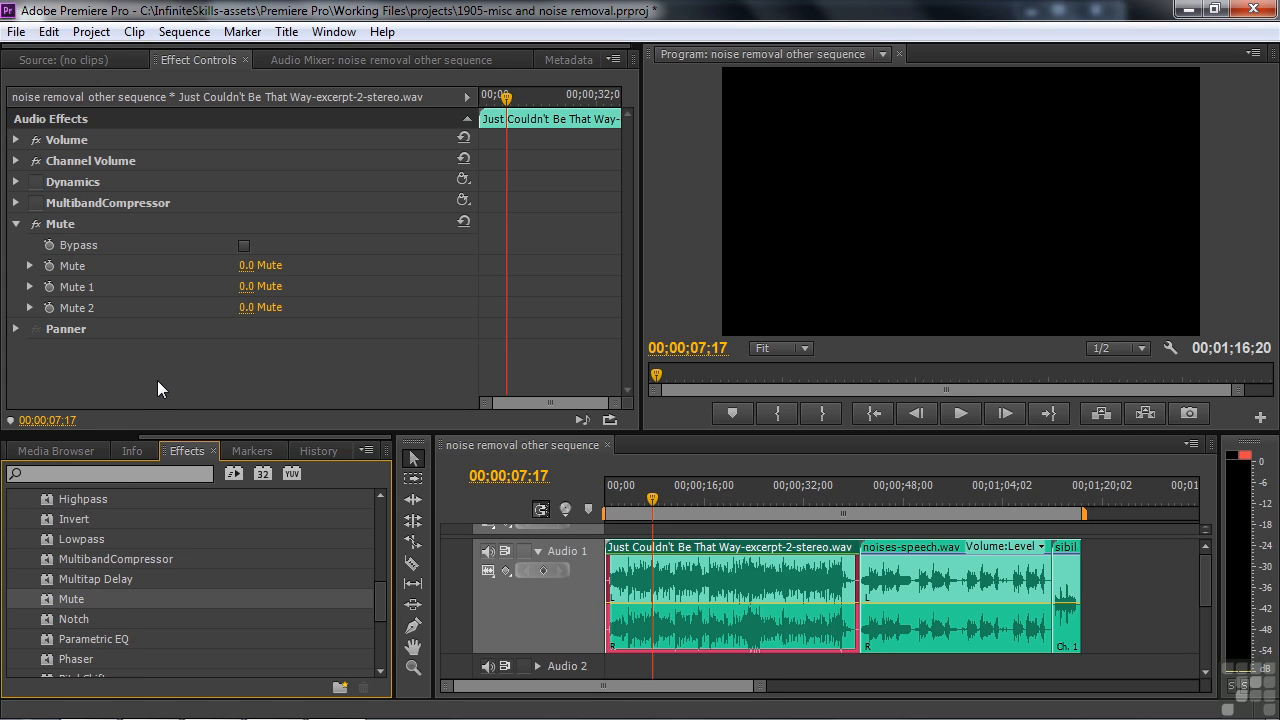
{"action": "left_click", "coordinate": [30, 266]}
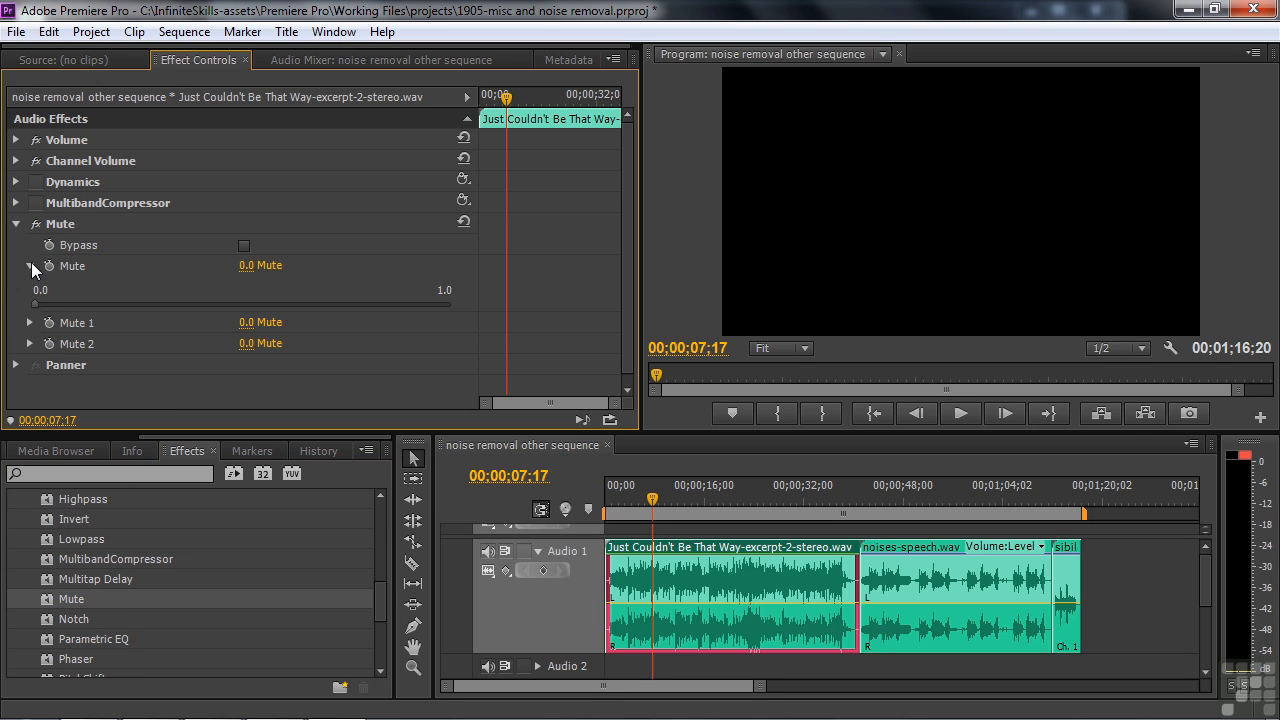
{"action": "key", "text": "space"}
{"action": "left_click_drag", "start_coordinate": [36, 304], "coordinate": [360, 330]}
{"action": "left_click", "coordinate": [52, 221]}
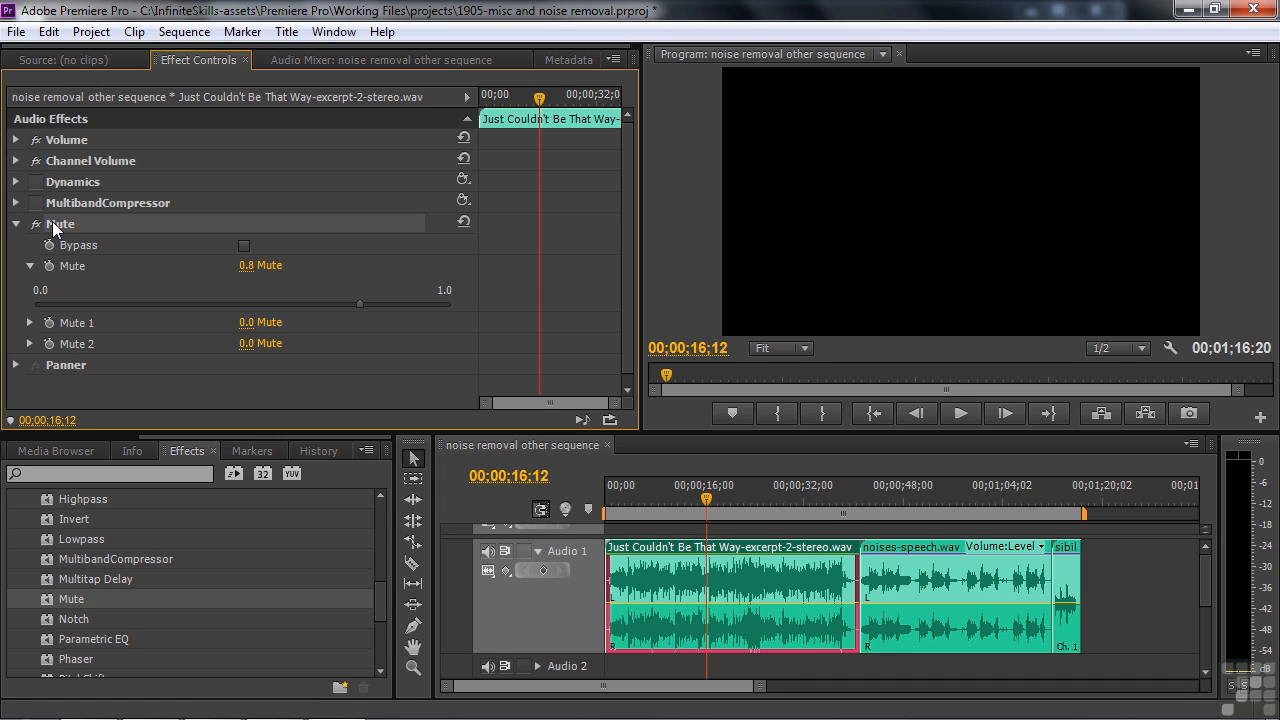
{"action": "key", "text": "Delete"}
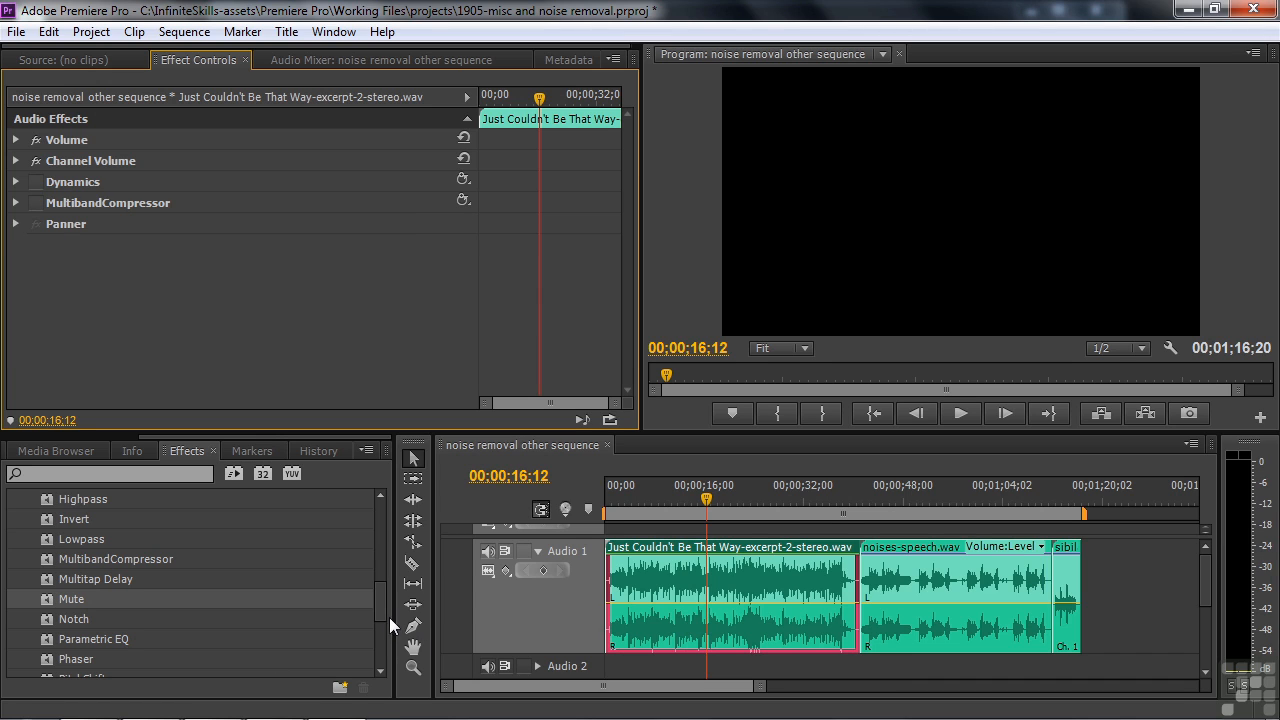
Enable the music clip's existing Dynamics effect and expand its custom setup
{"action": "scroll", "coordinate": [385, 617], "scroll_direction": "down", "scroll_amount": 5}
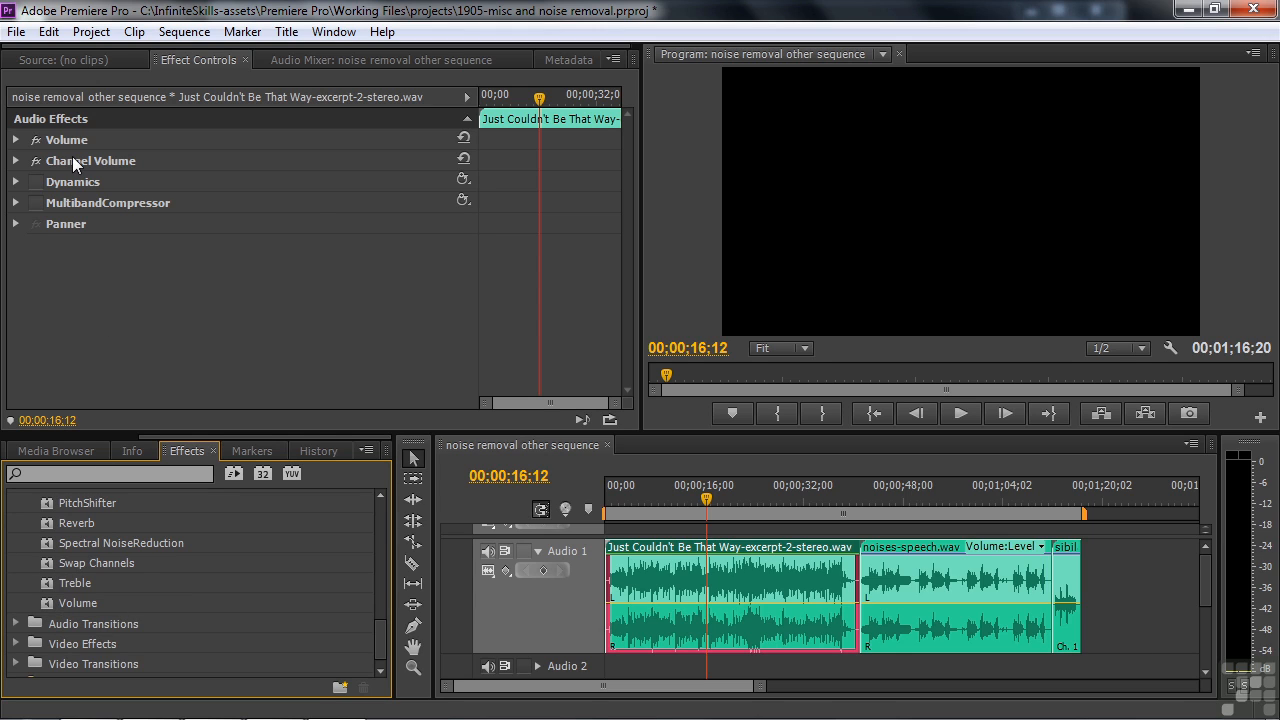
{"action": "key", "text": "shift+3"}
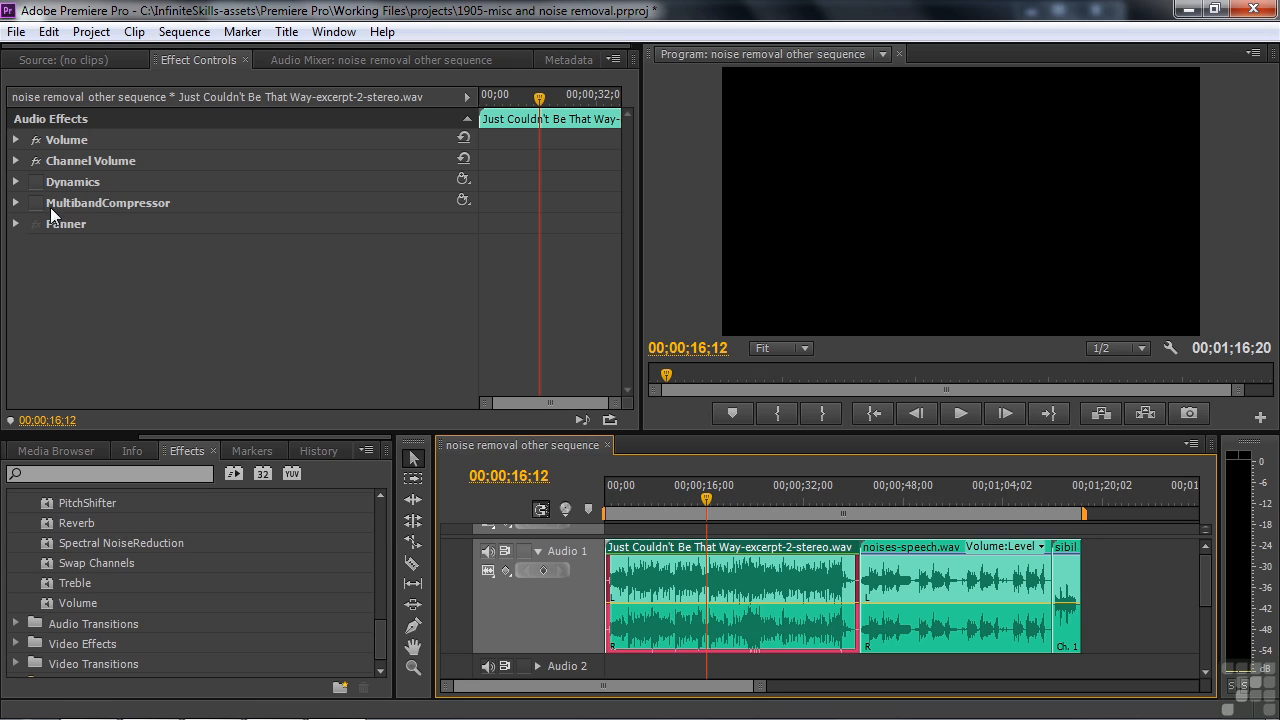
{"action": "left_click", "coordinate": [16, 182]}
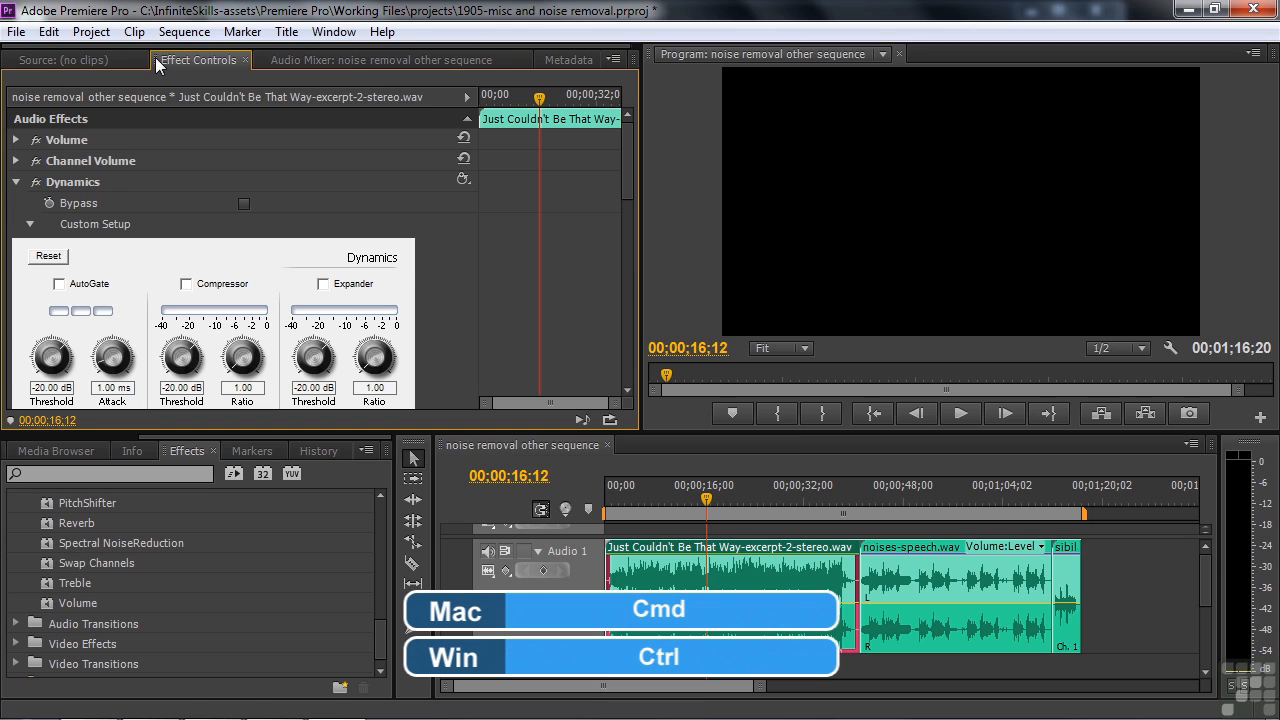
Undock Effect Controls into a floating window, sized and placed so the whole Dynamics setup and the timeline clips are visible
{"action": "left_click_drag", "start_coordinate": [155, 62], "coordinate": [63, 107]}
{"action": "left_click_drag", "start_coordinate": [700, 335], "coordinate": [627, 335]}
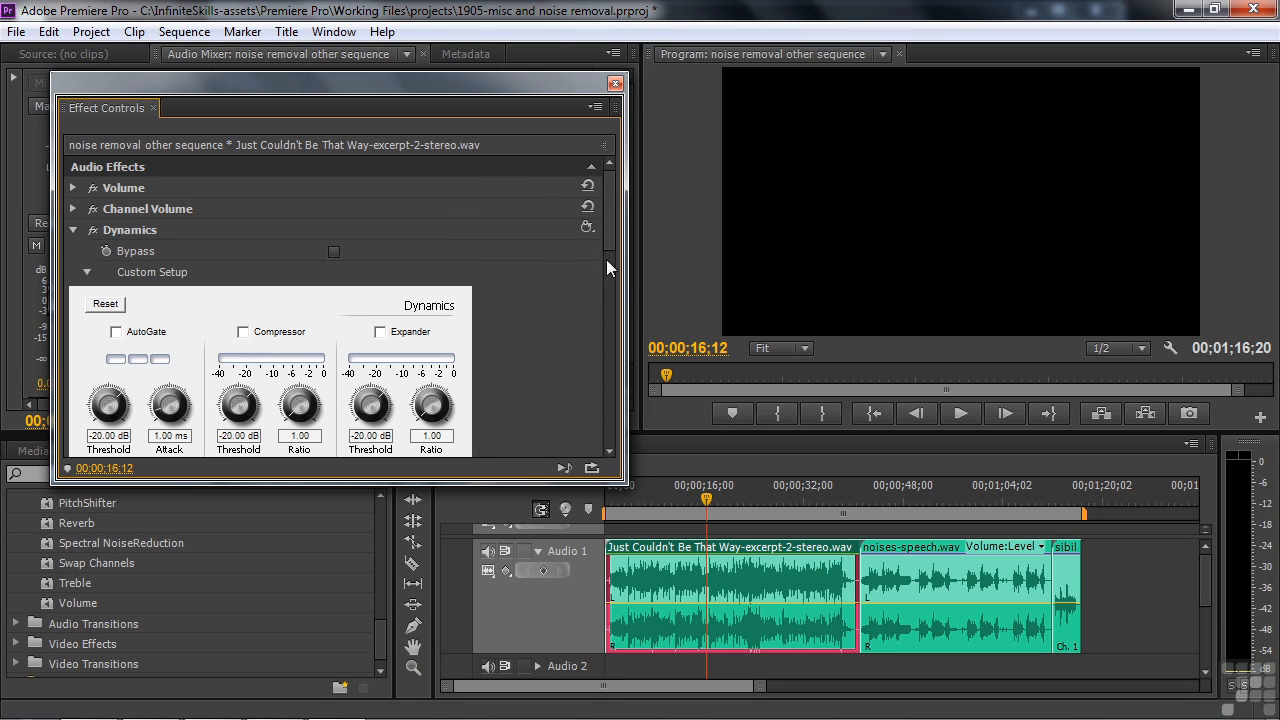
{"action": "left_click_drag", "start_coordinate": [627, 280], "coordinate": [581, 280]}
{"action": "left_click_drag", "start_coordinate": [385, 484], "coordinate": [360, 709]}
{"action": "scroll", "coordinate": [569, 427], "scroll_direction": "down", "scroll_amount": 2}
{"action": "left_click_drag", "start_coordinate": [574, 447], "coordinate": [574, 449]}
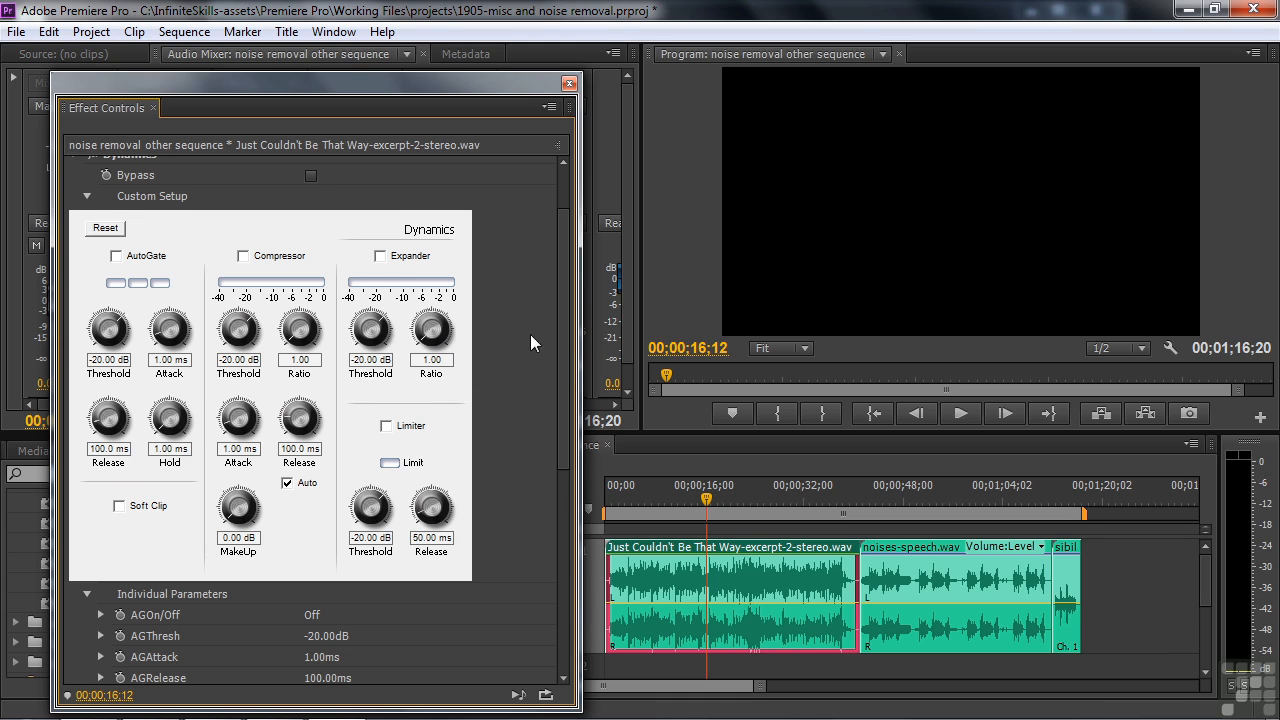
{"action": "scroll", "coordinate": [566, 314], "scroll_direction": "up", "scroll_amount": 3}
{"action": "left_click_drag", "start_coordinate": [450, 84], "coordinate": [401, 31]}
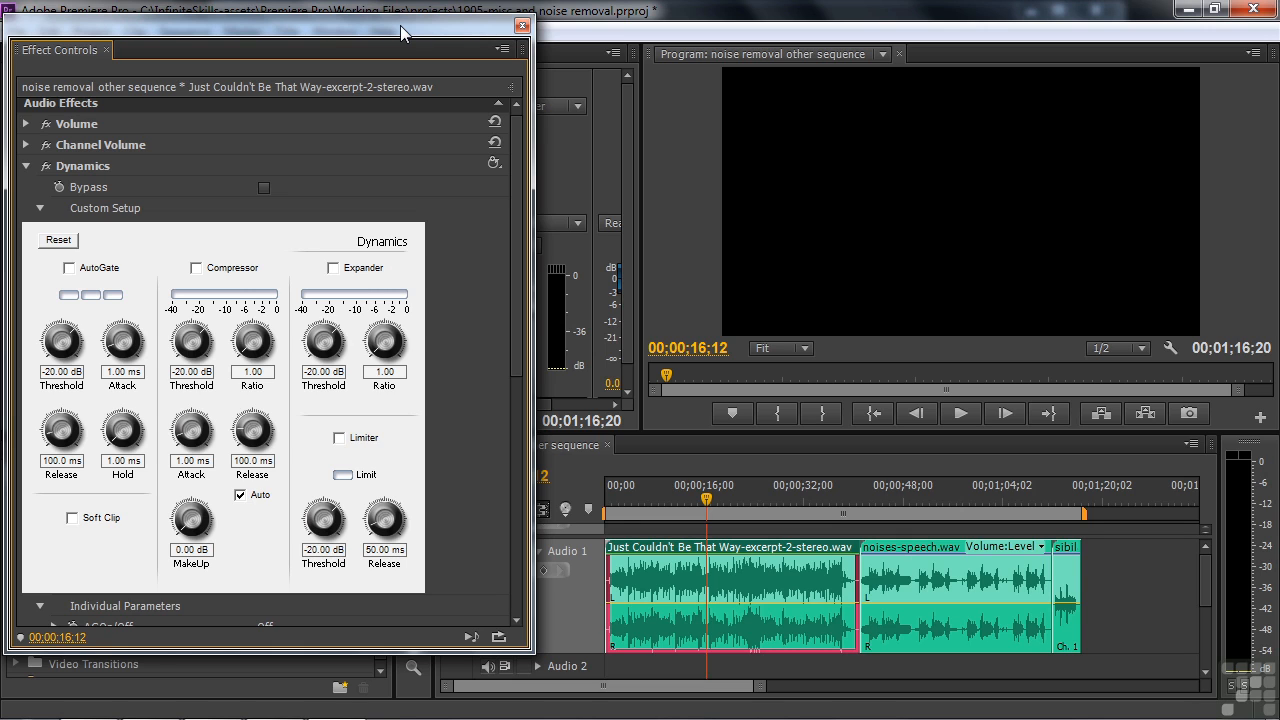
Apply the autogate preset to Dynamics, and set the AutoGate threshold to -34.61 dB while auditioning the clip from 00;00;02;12
{"action": "left_click", "coordinate": [619, 488]}
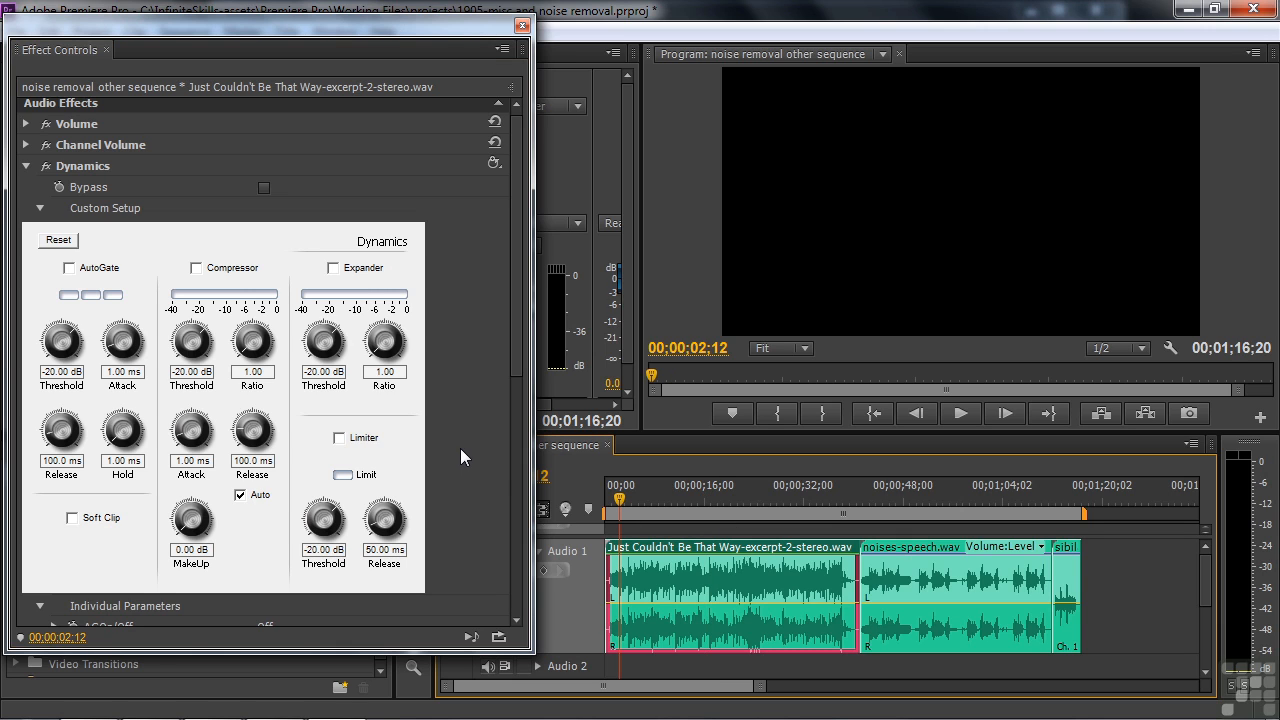
{"action": "left_click", "coordinate": [494, 163]}
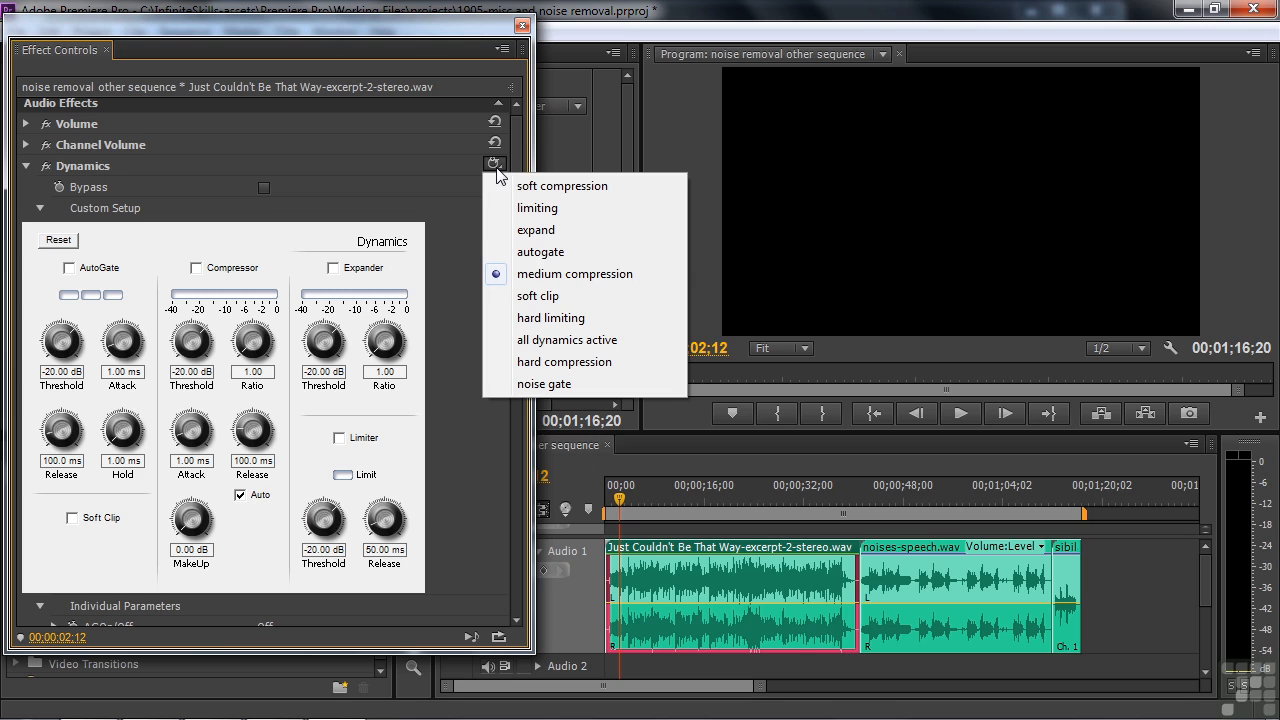
{"action": "left_click", "coordinate": [540, 252]}
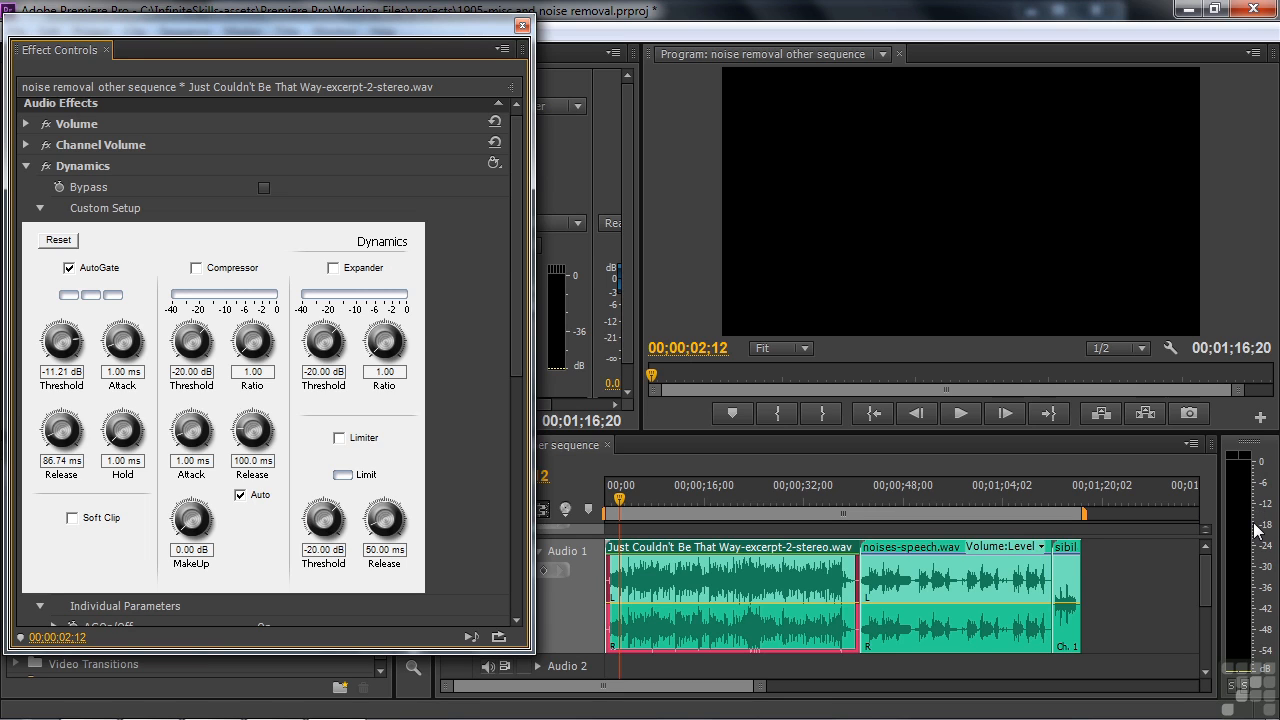
{"action": "key", "text": "space"}
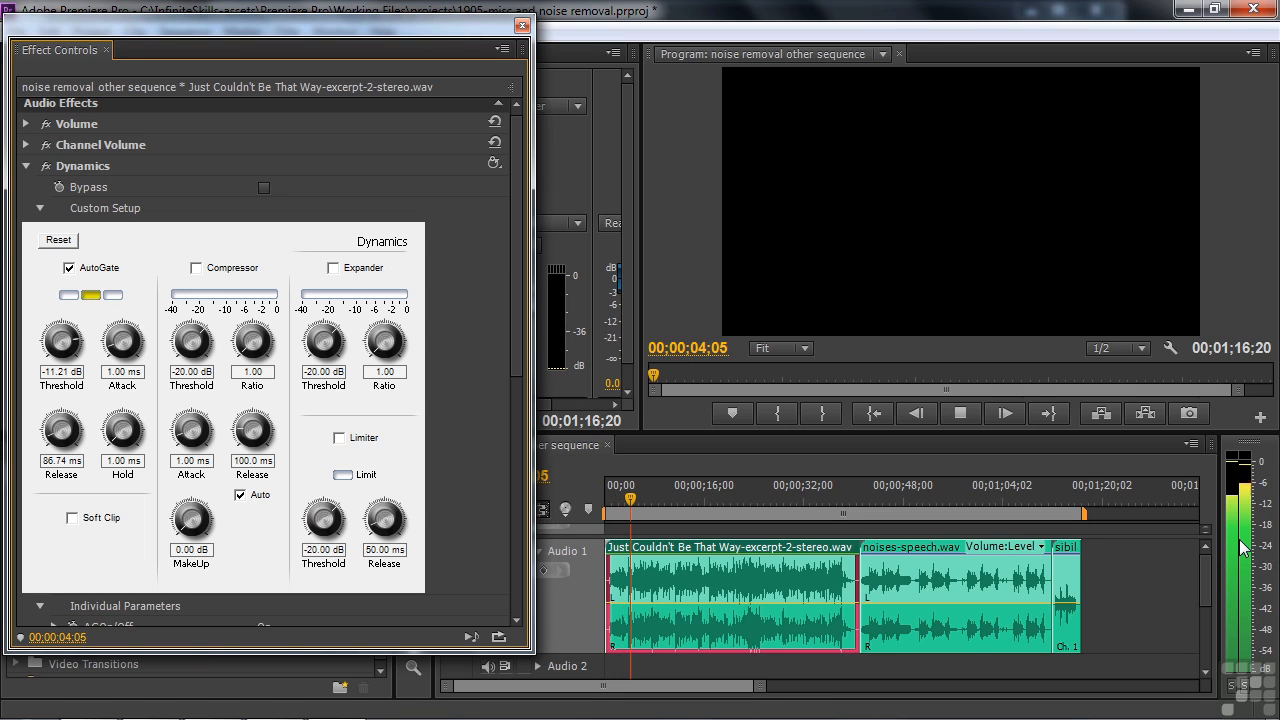
{"action": "key", "text": "space"}
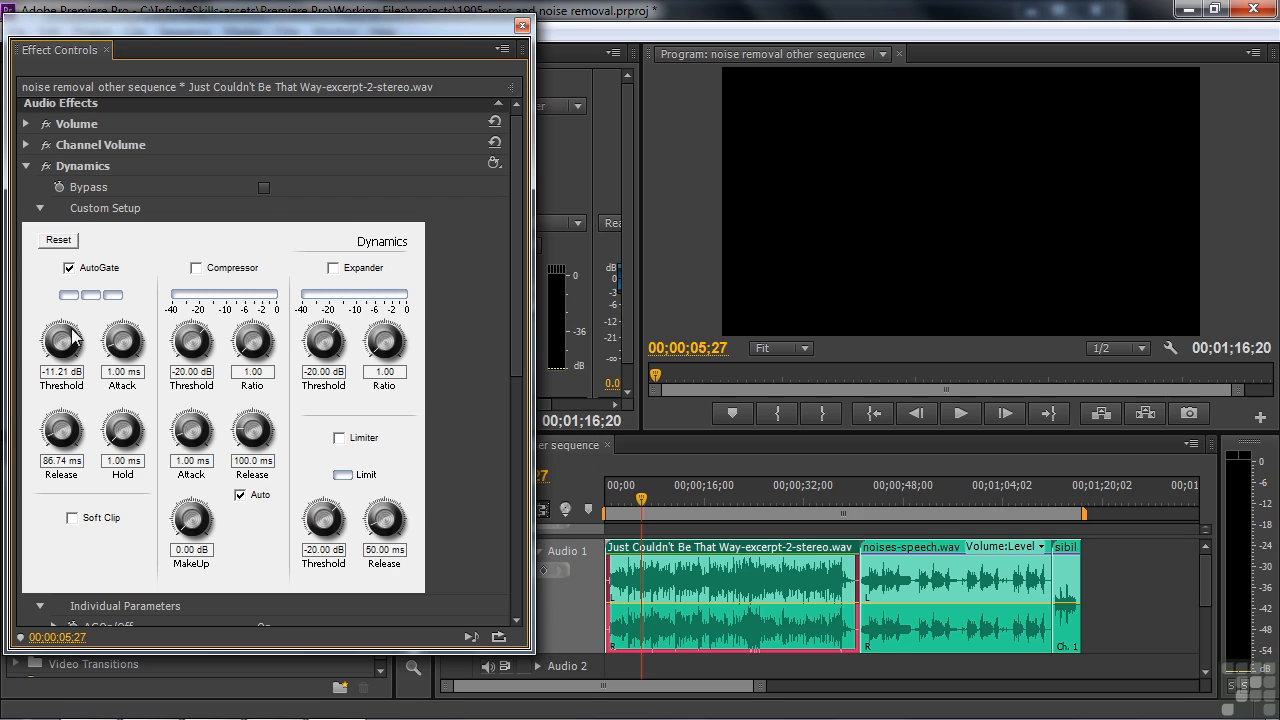
{"action": "left_click_drag", "start_coordinate": [76, 345], "coordinate": [3, 352]}
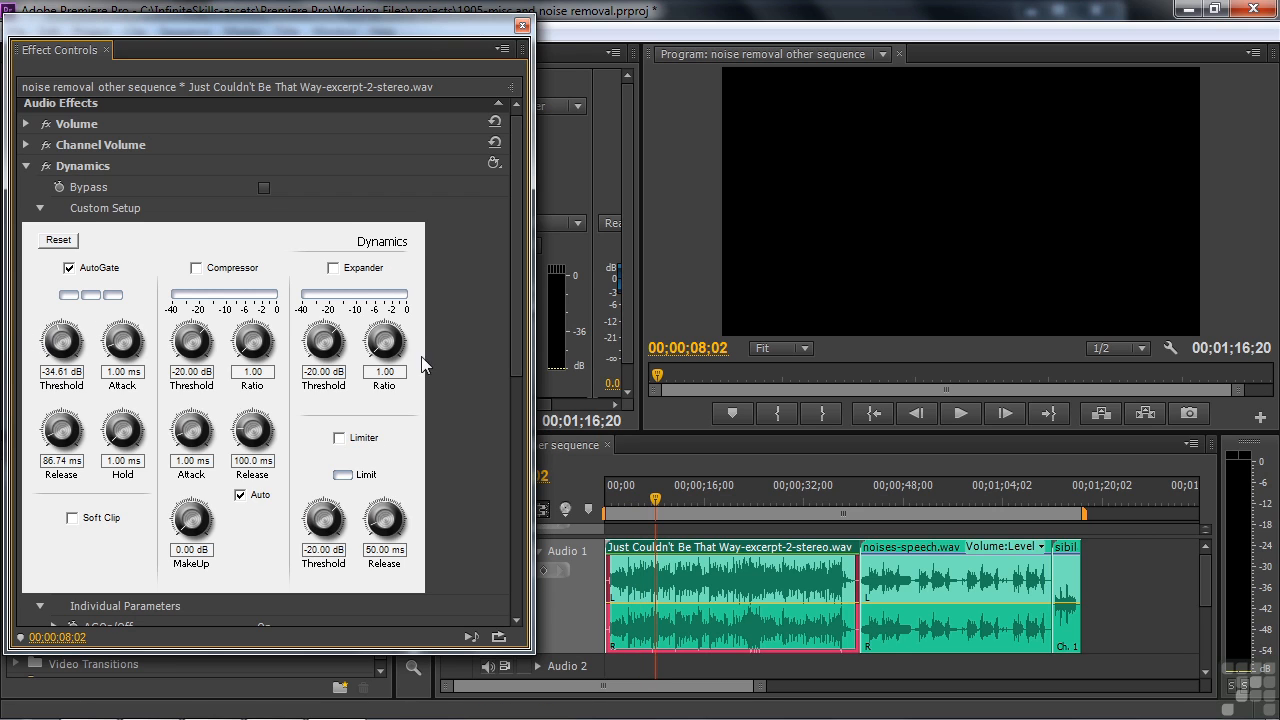
Replace AutoGate with the Expander at ratio 3.83 and threshold -12.80 dB, and play the clip to hear it
{"action": "left_click", "coordinate": [333, 268]}
{"action": "left_click", "coordinate": [68, 268]}
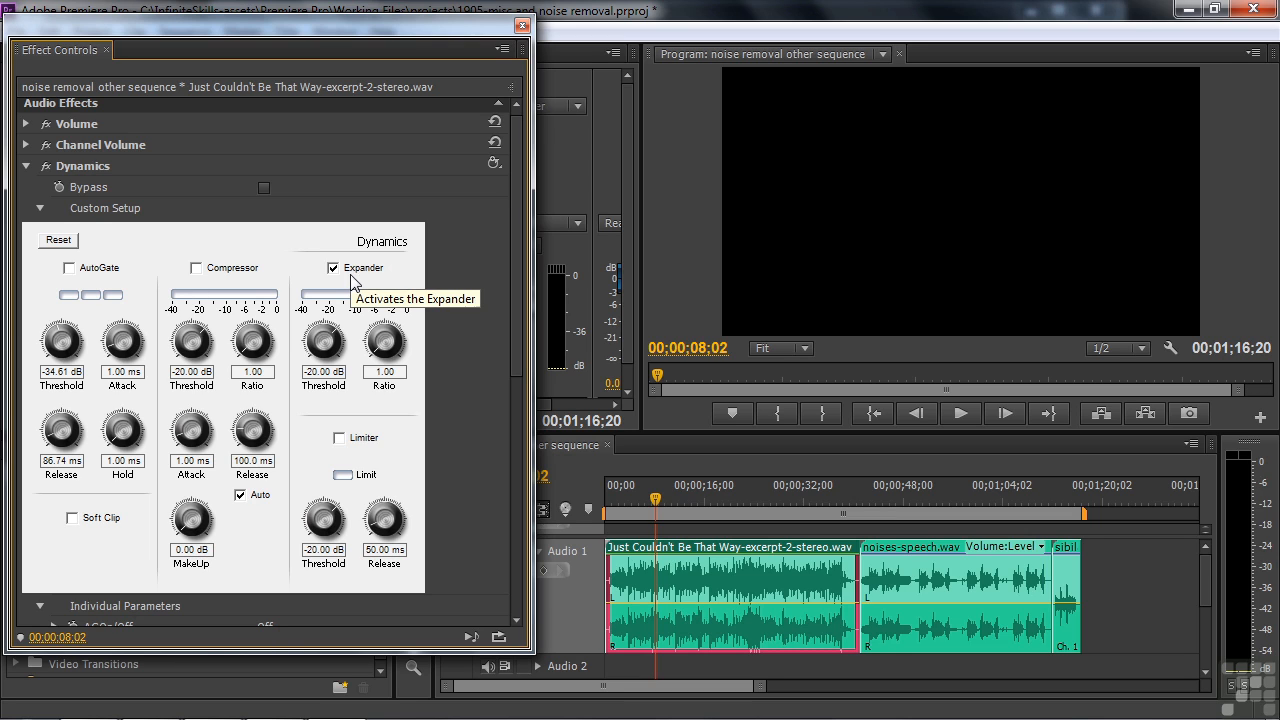
{"action": "left_click_drag", "start_coordinate": [378, 345], "coordinate": [438, 313]}
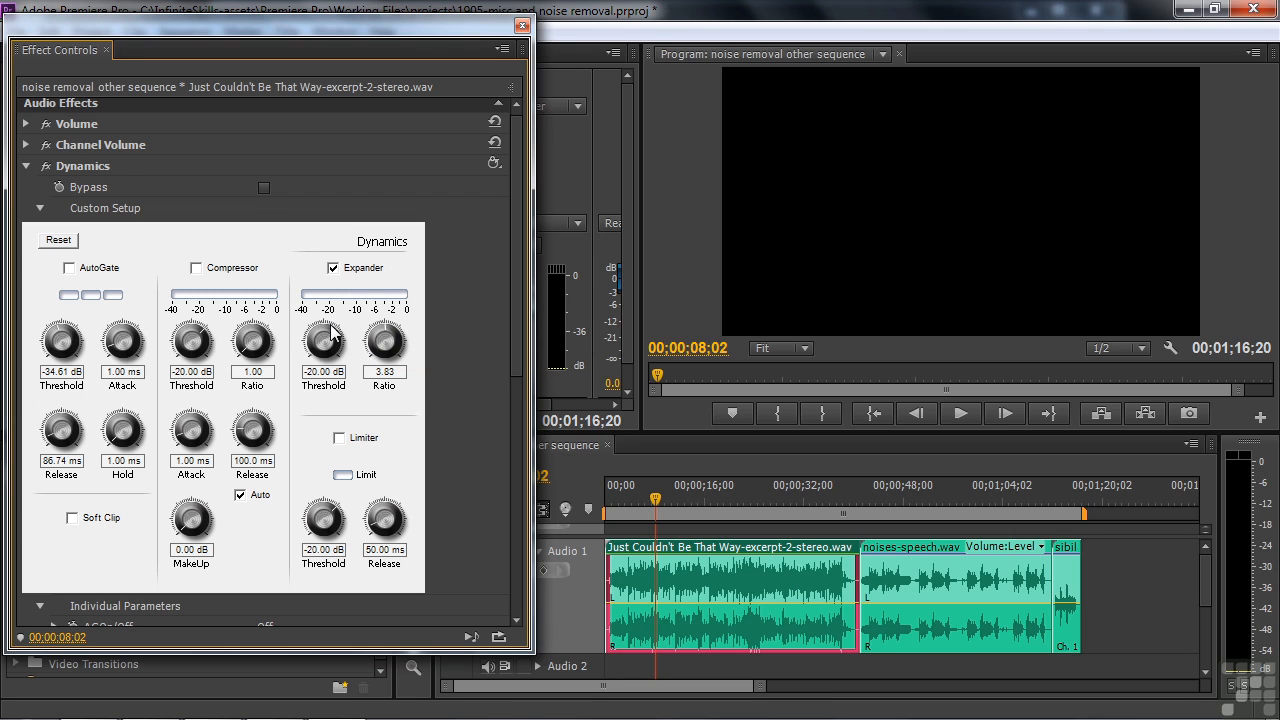
{"action": "left_click_drag", "start_coordinate": [331, 329], "coordinate": [376, 366]}
{"action": "key", "text": "space"}
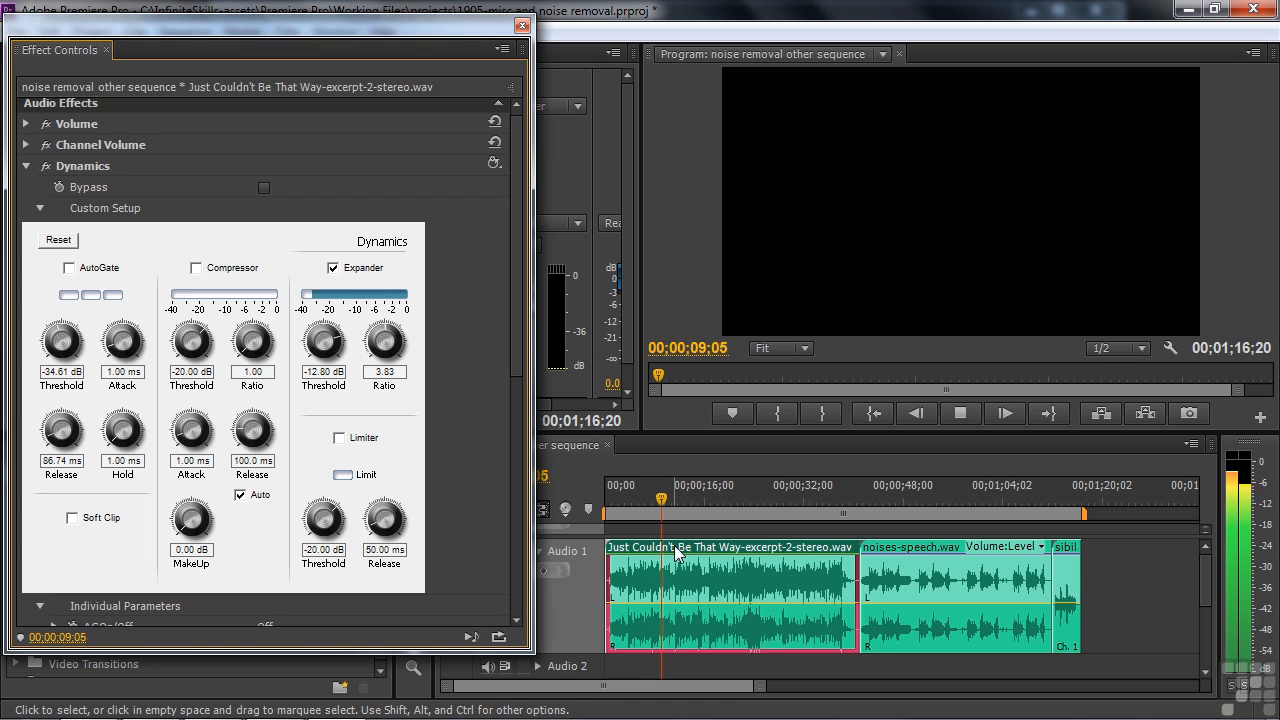
{"action": "key", "text": "space"}
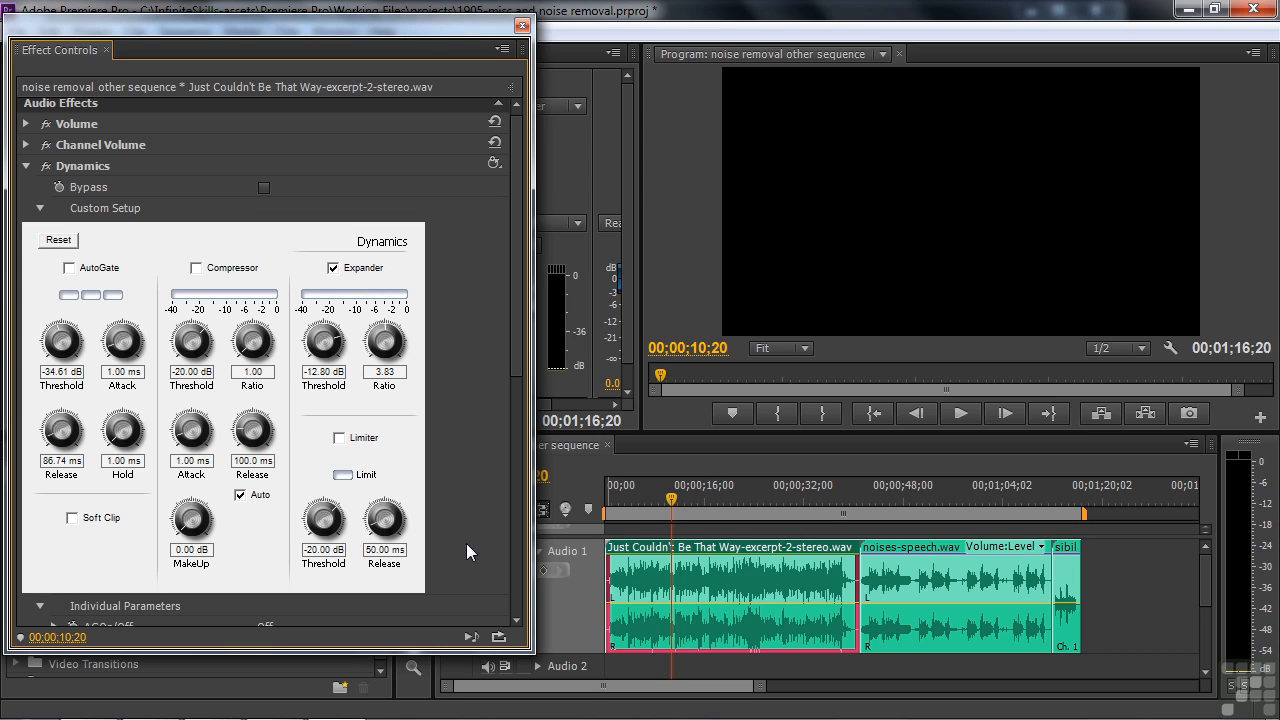
Replace the Expander with the Limiter at a threshold of -2.90 dB, and play the clip while watching the audio meters
{"action": "left_click", "coordinate": [339, 438]}
{"action": "left_click_drag", "start_coordinate": [323, 520], "coordinate": [1133, 496]}
{"action": "left_click", "coordinate": [959, 413]}
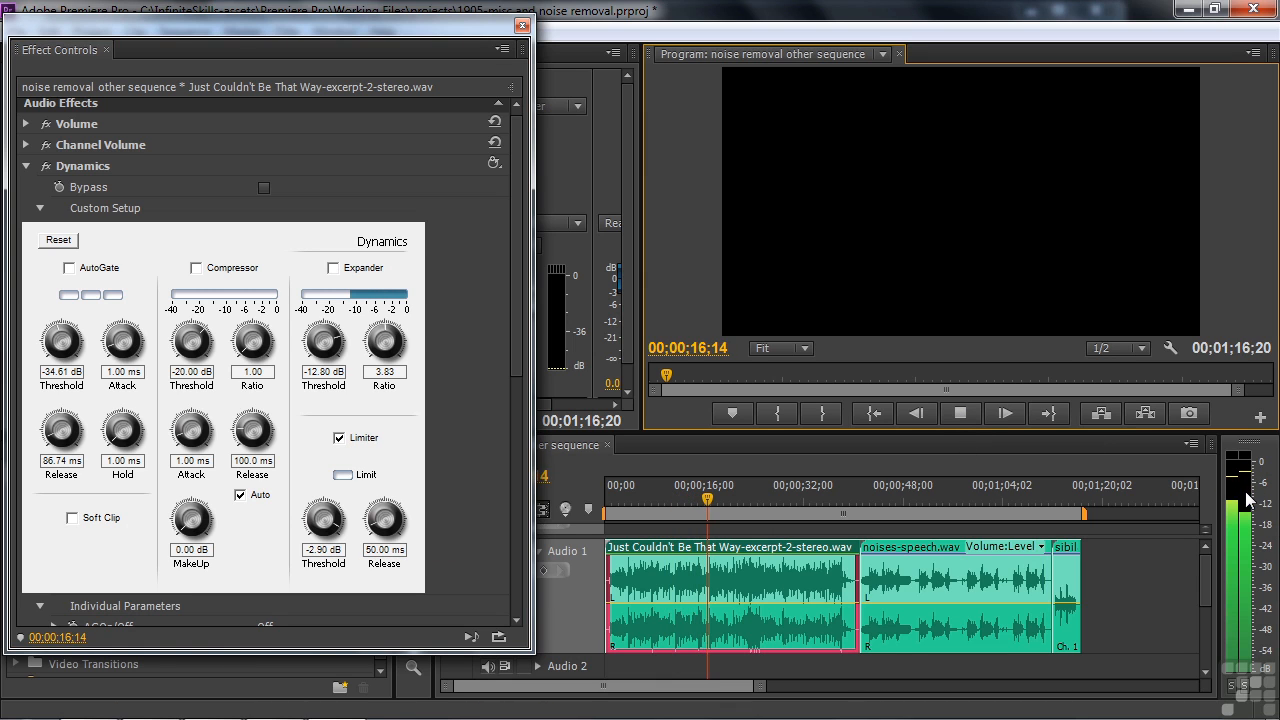
{"action": "key", "text": "space"}
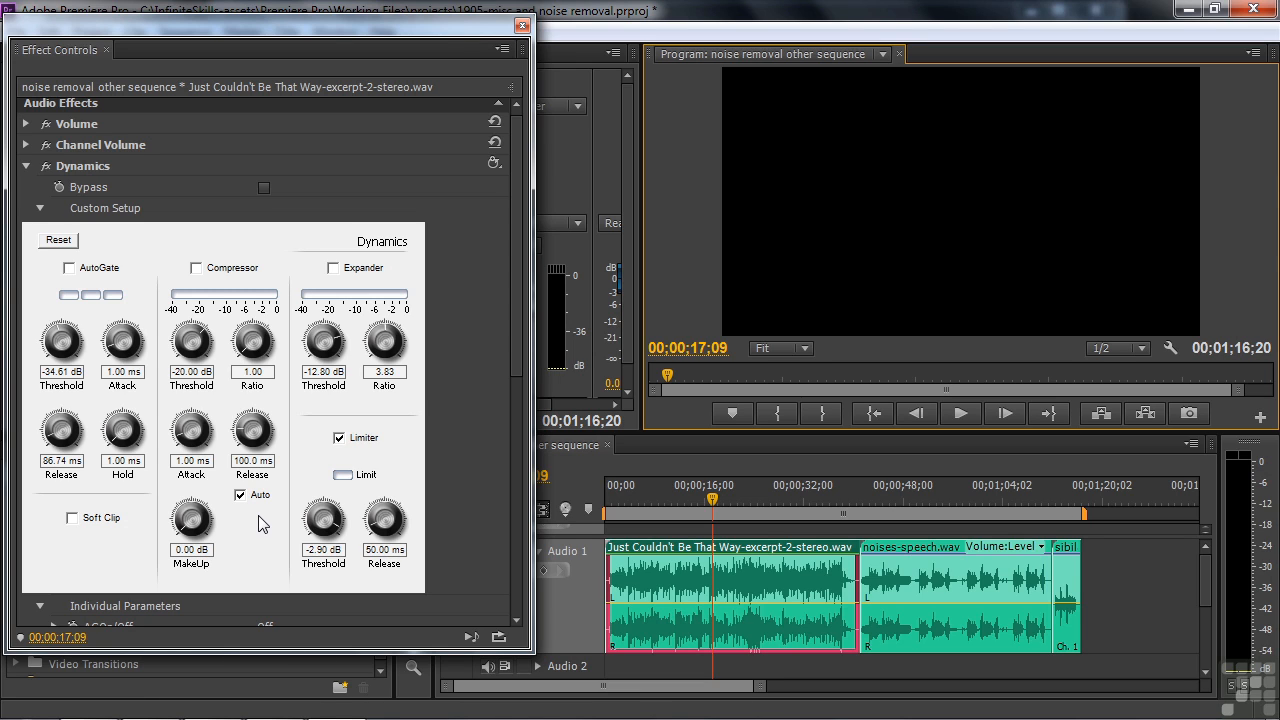
Apply the medium compression preset to Dynamics, and play the music clip to hear the compressor
{"action": "left_click", "coordinate": [494, 163]}
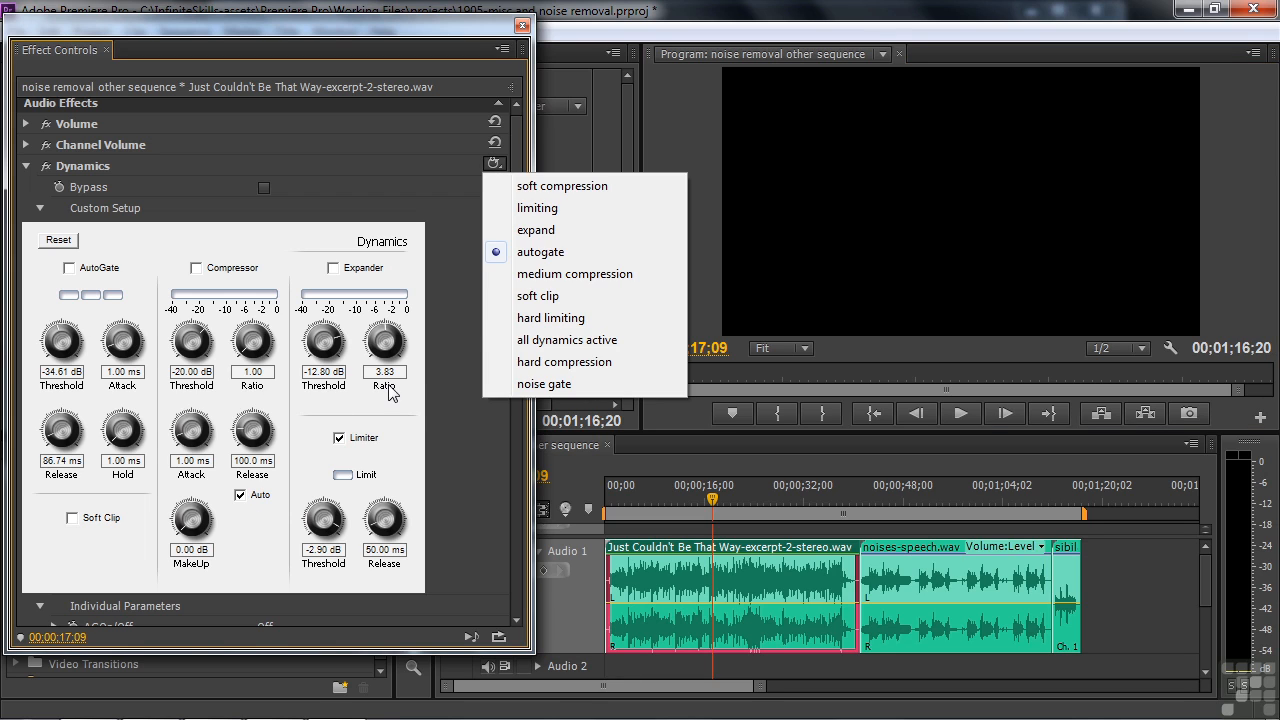
{"action": "left_click", "coordinate": [572, 273]}
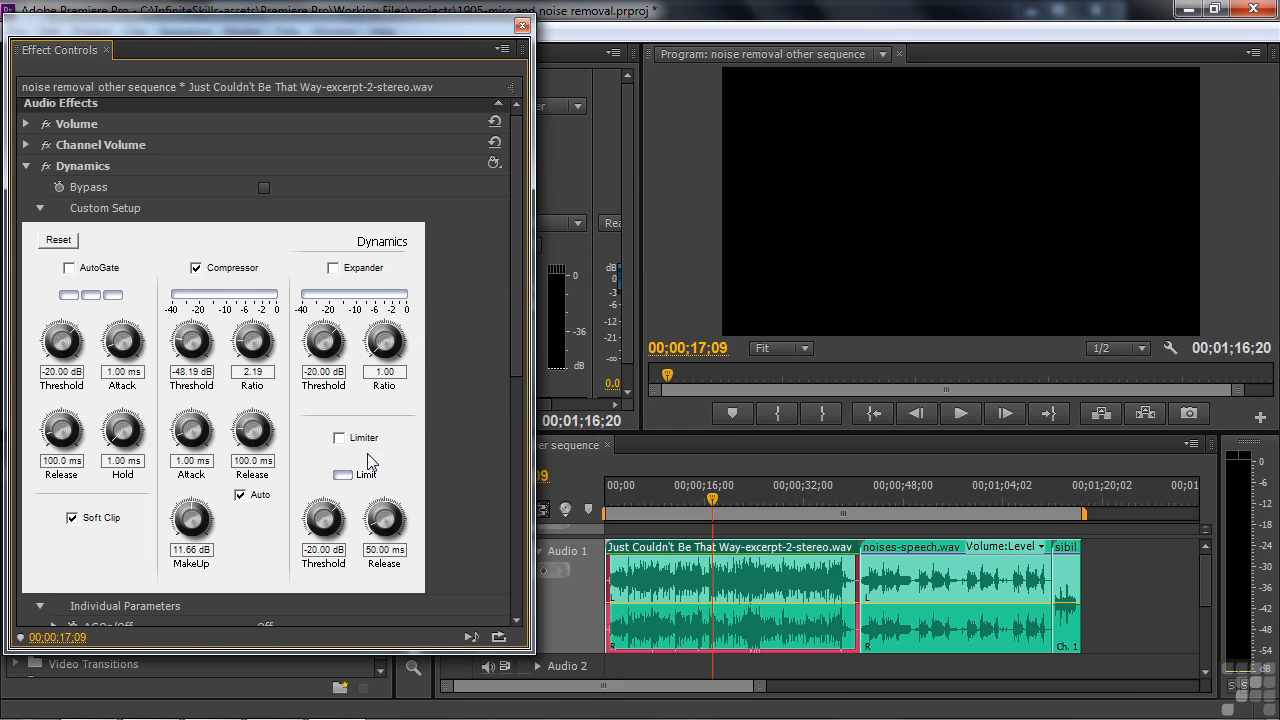
{"action": "key", "text": "space"}
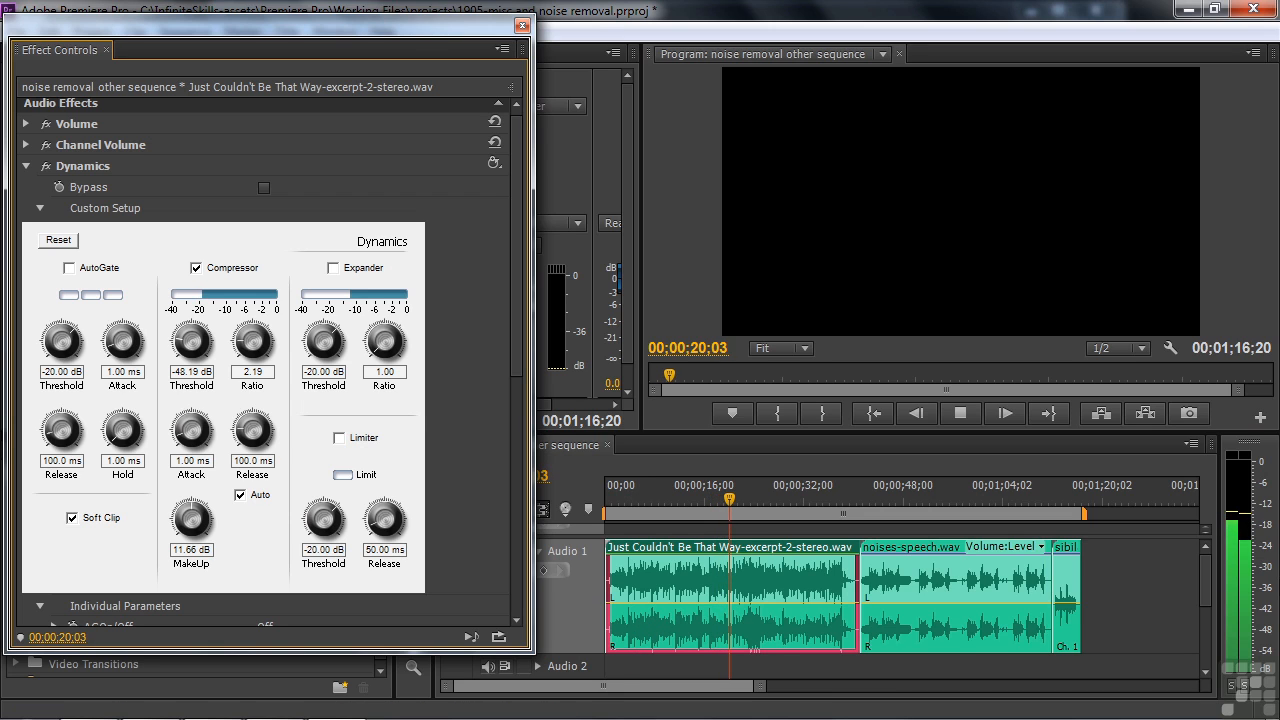
{"action": "key", "text": "space"}
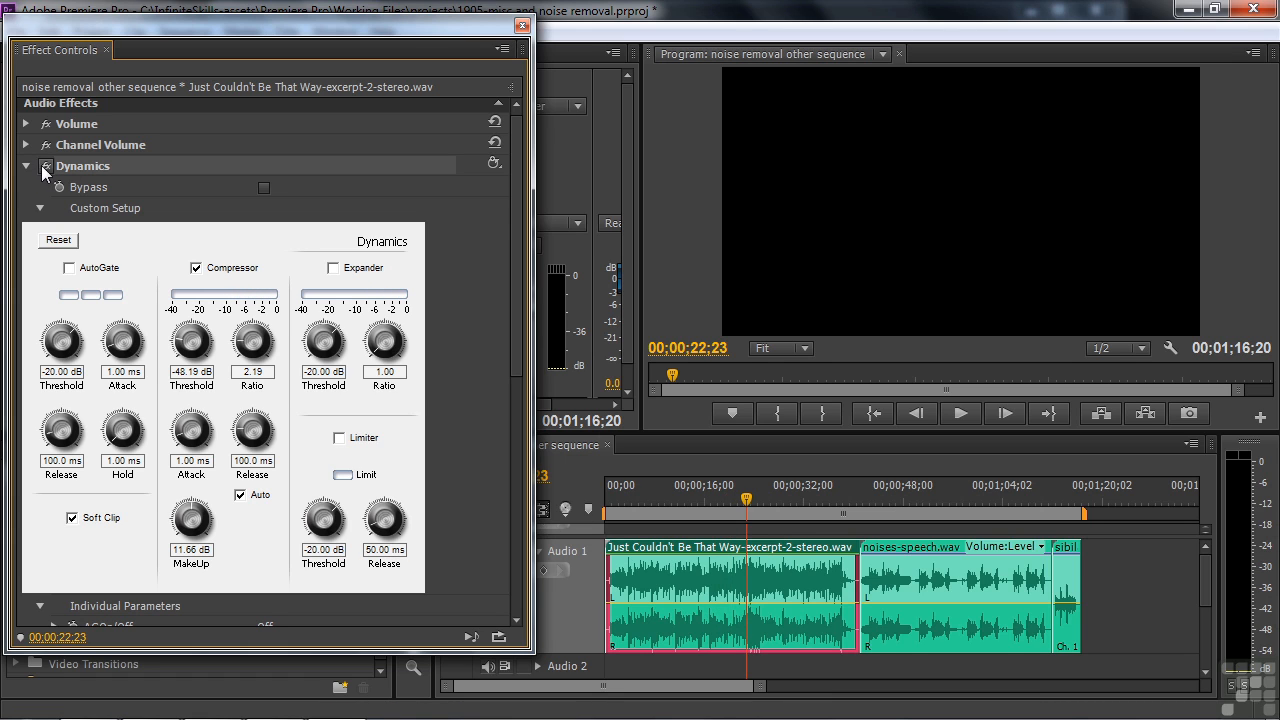
Turn off Dynamics, enable MultibandCompressor with its custom setup open, and move the mid/high crossover to about 2.4 kHz
{"action": "left_click", "coordinate": [44, 168]}
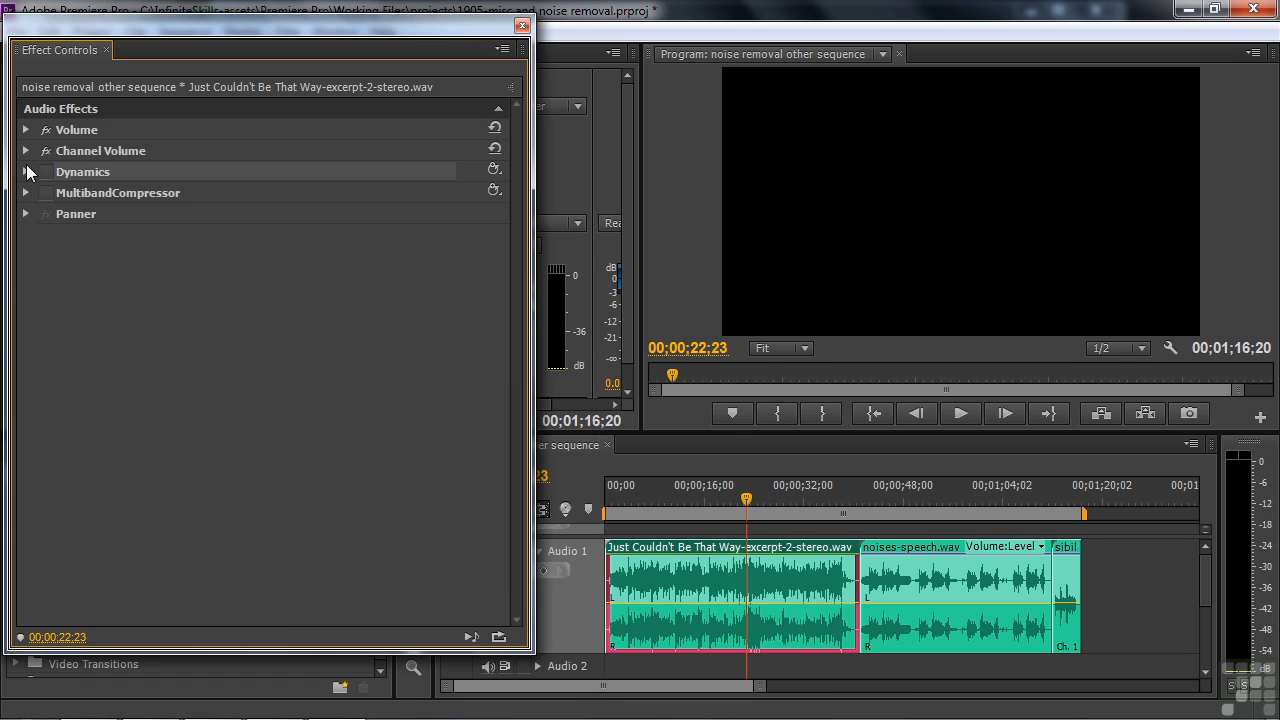
{"action": "left_click", "coordinate": [26, 193]}
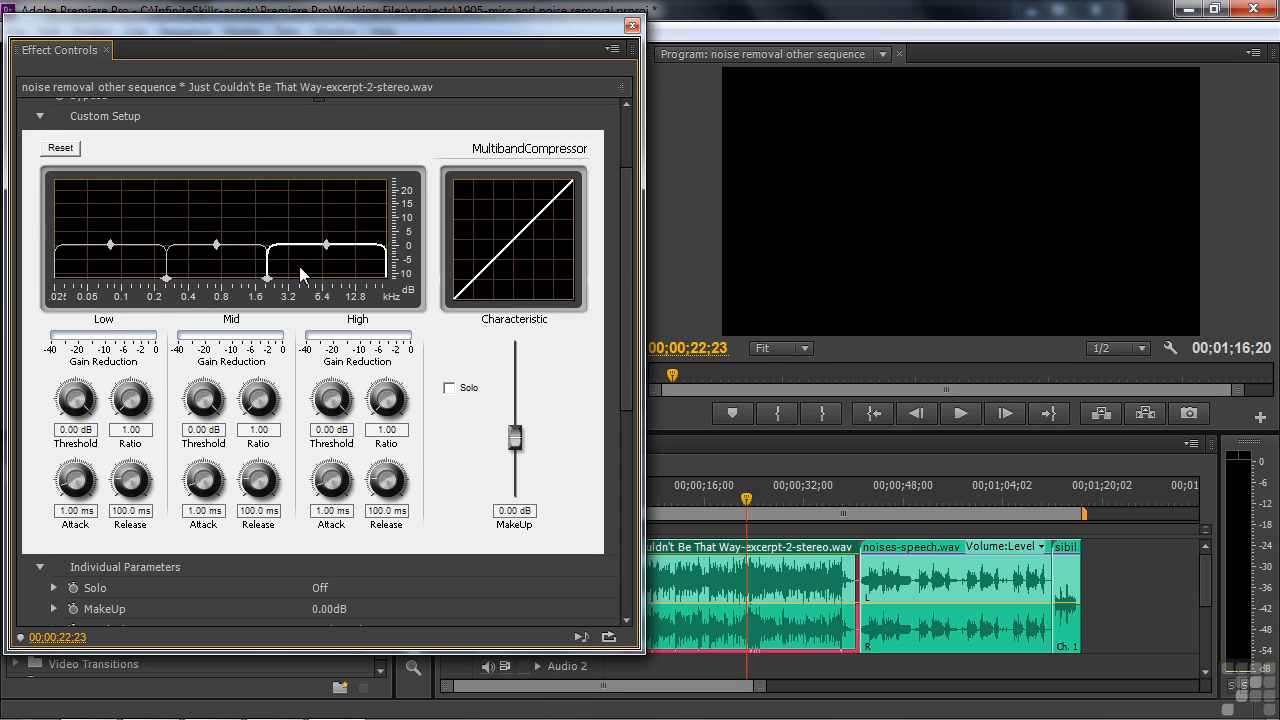
{"action": "mouse_move", "coordinate": [270, 284]}
{"action": "left_mouse_down"}
{"action": "mouse_move", "coordinate": [300, 285]}
{"action": "mouse_move", "coordinate": [262, 285]}
{"action": "mouse_move", "coordinate": [275, 285]}
{"action": "left_mouse_up"}
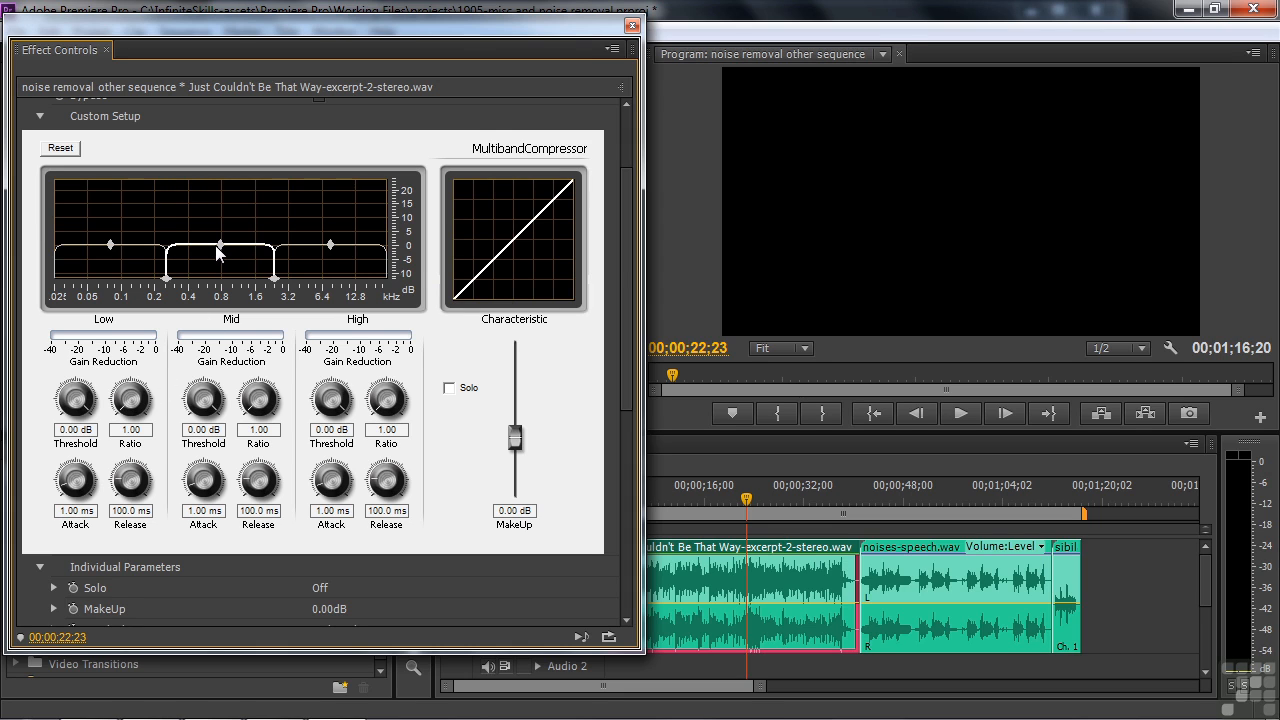
Apply the Music mastering preset to MultibandCompressor, and play the clip while watching the gain reduction of the three bands
{"action": "left_click_drag", "start_coordinate": [628, 219], "coordinate": [620, 180]}
{"action": "left_click", "coordinate": [604, 144]}
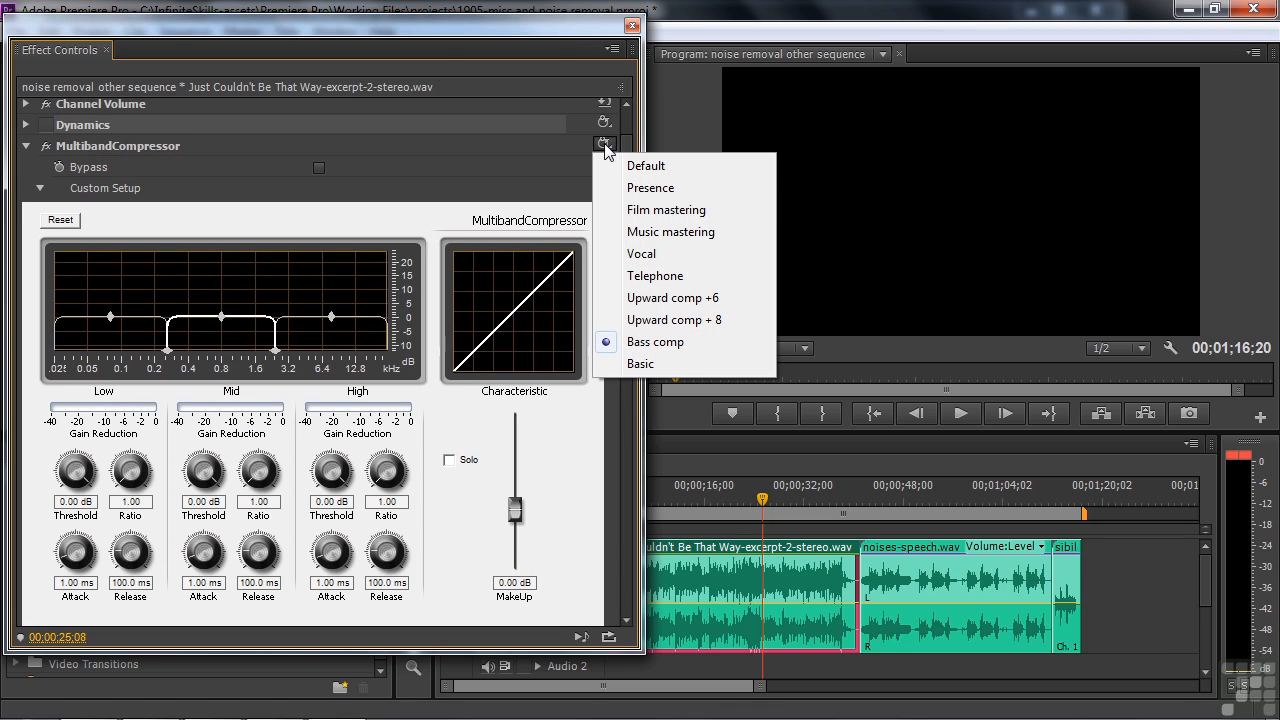
{"action": "left_click", "coordinate": [623, 233]}
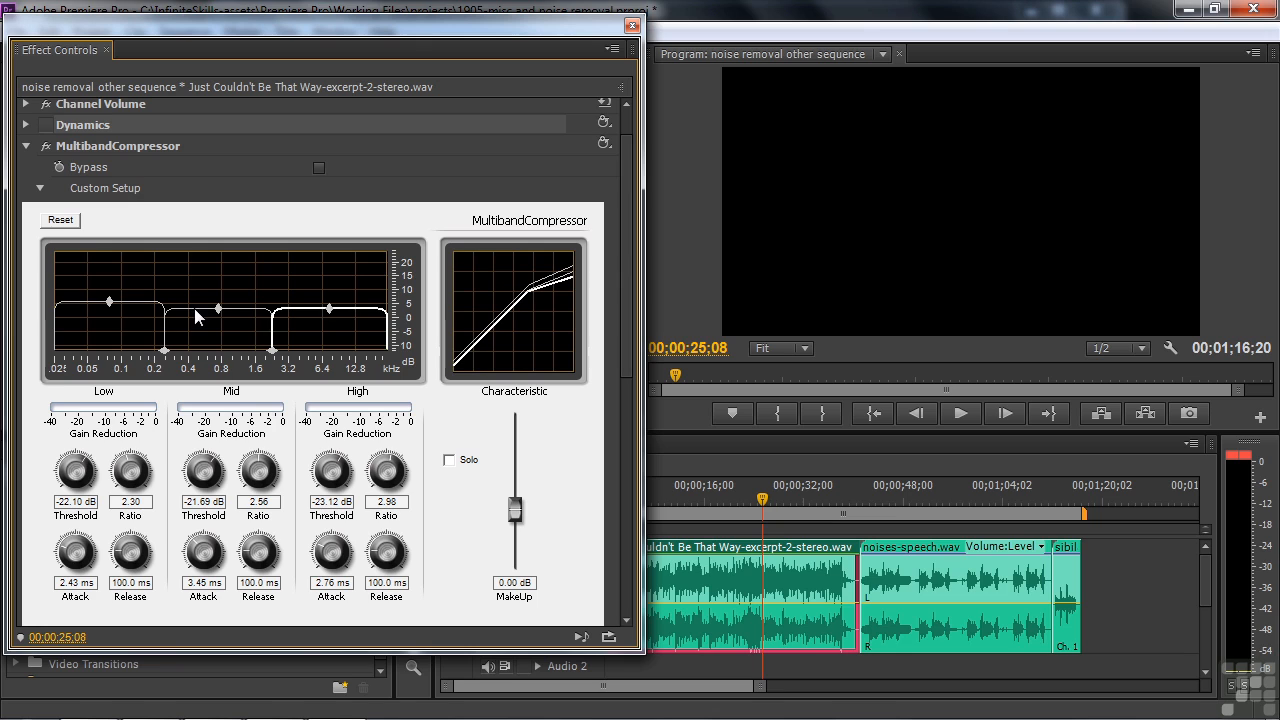
{"action": "key", "text": "space"}
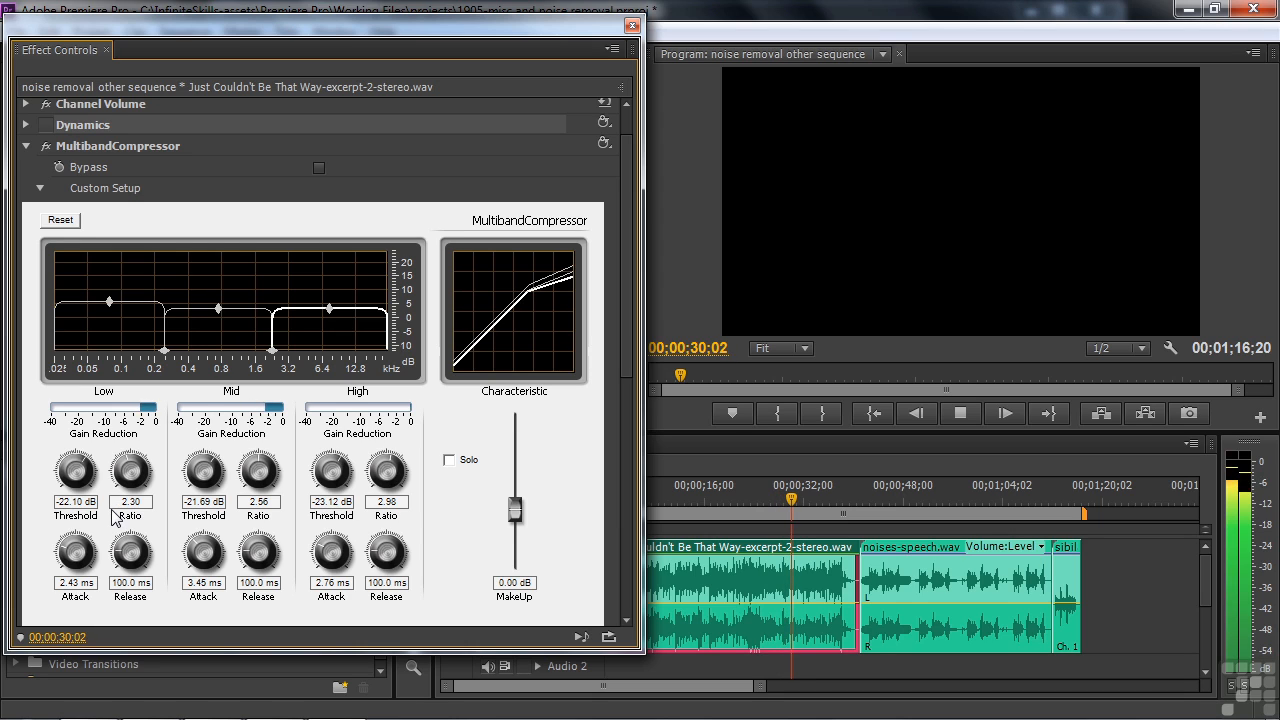
{"action": "key", "text": "space"}
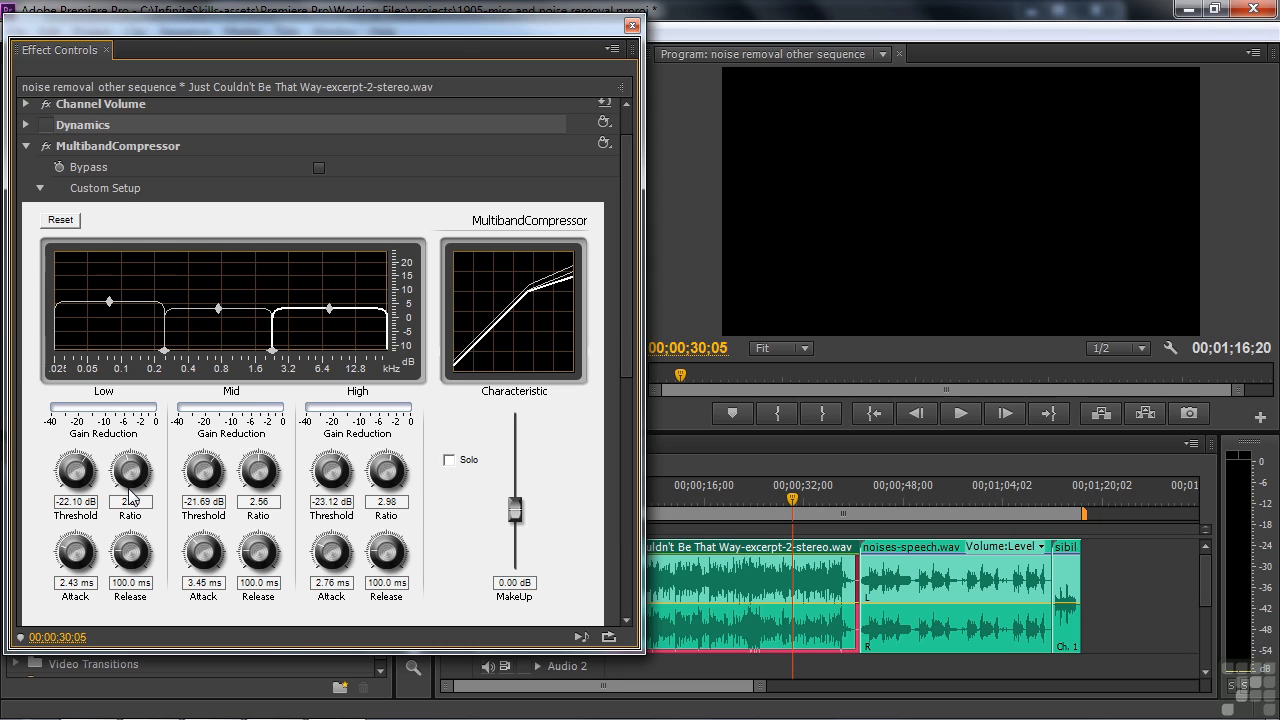
{"action": "key", "text": "space"}
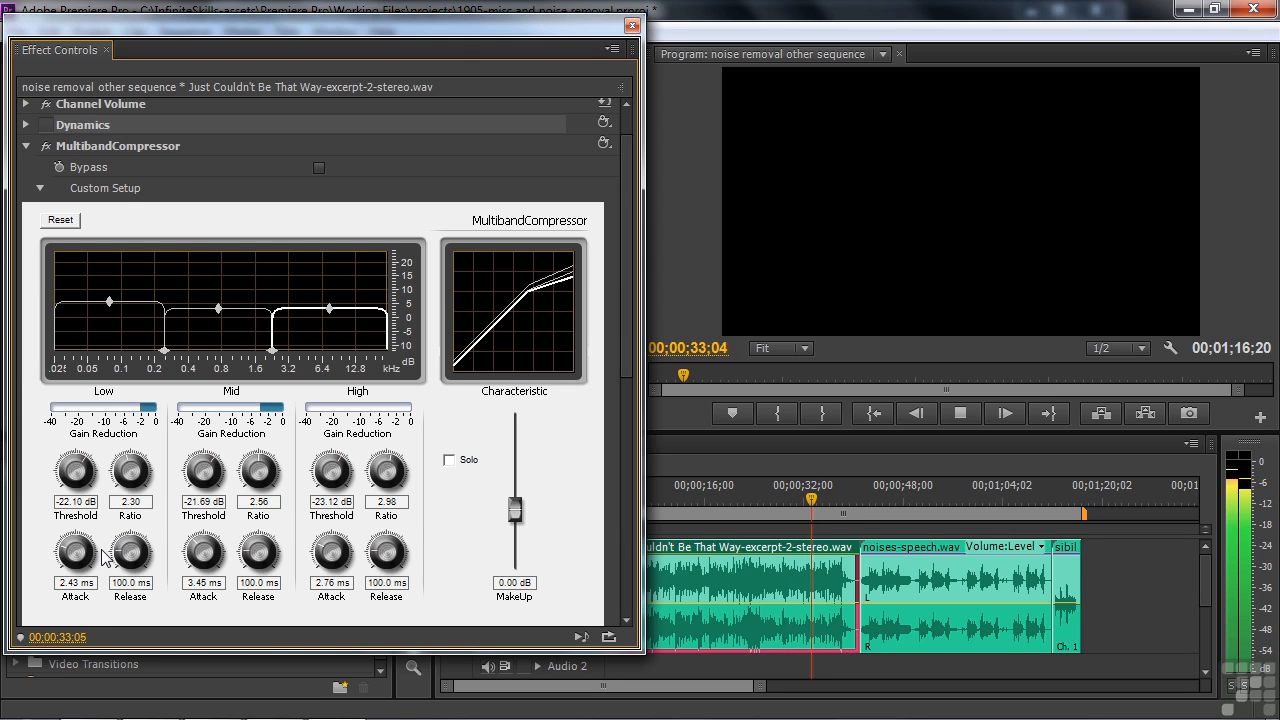
{"action": "key", "text": "space"}
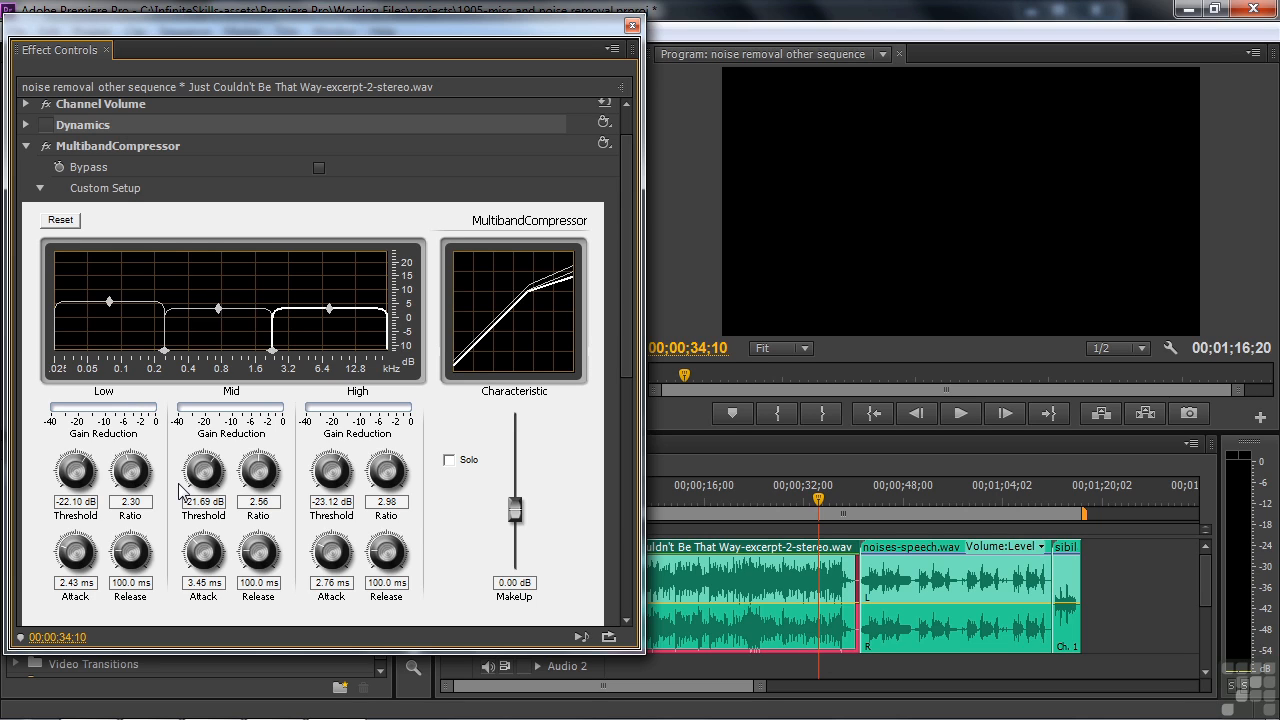
Apply the Telephone preset to MultibandCompressor, and raise the lower edge of the passed band to about 2.5 kHz while auditioning the clip
{"action": "left_click", "coordinate": [605, 143]}
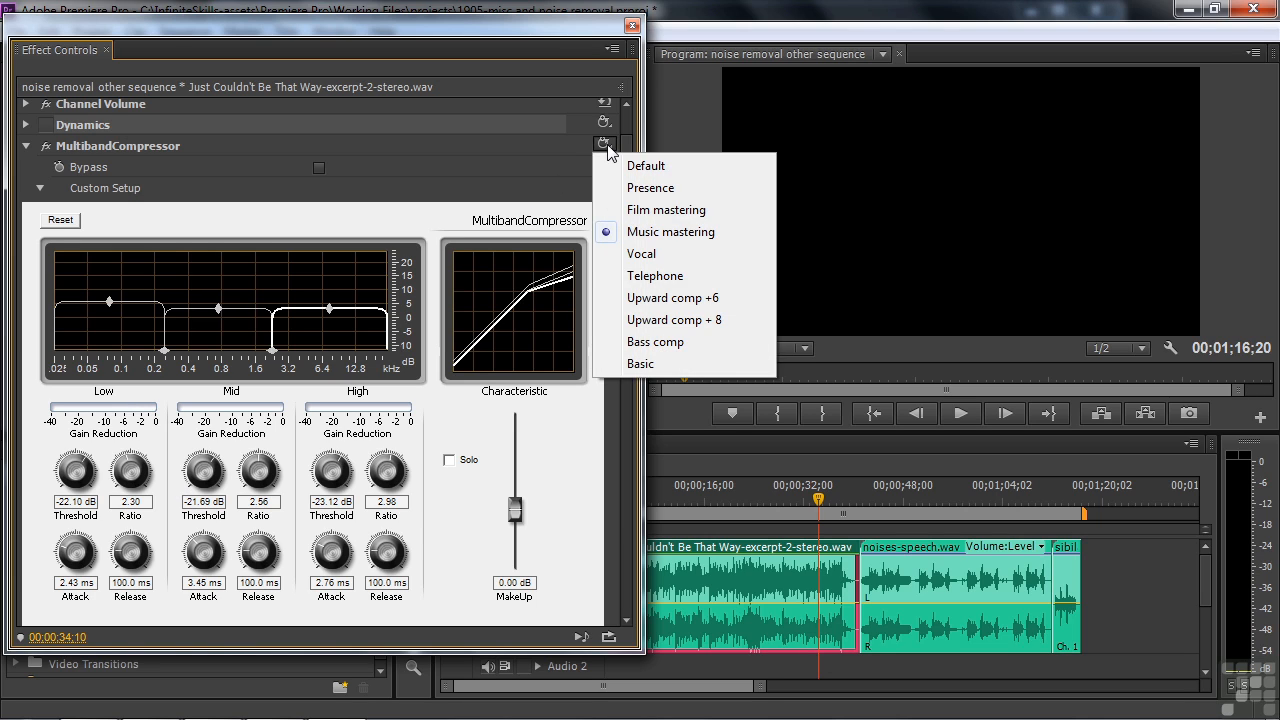
{"action": "left_click", "coordinate": [634, 275]}
{"action": "key", "text": "space"}
{"action": "key", "text": "space"}
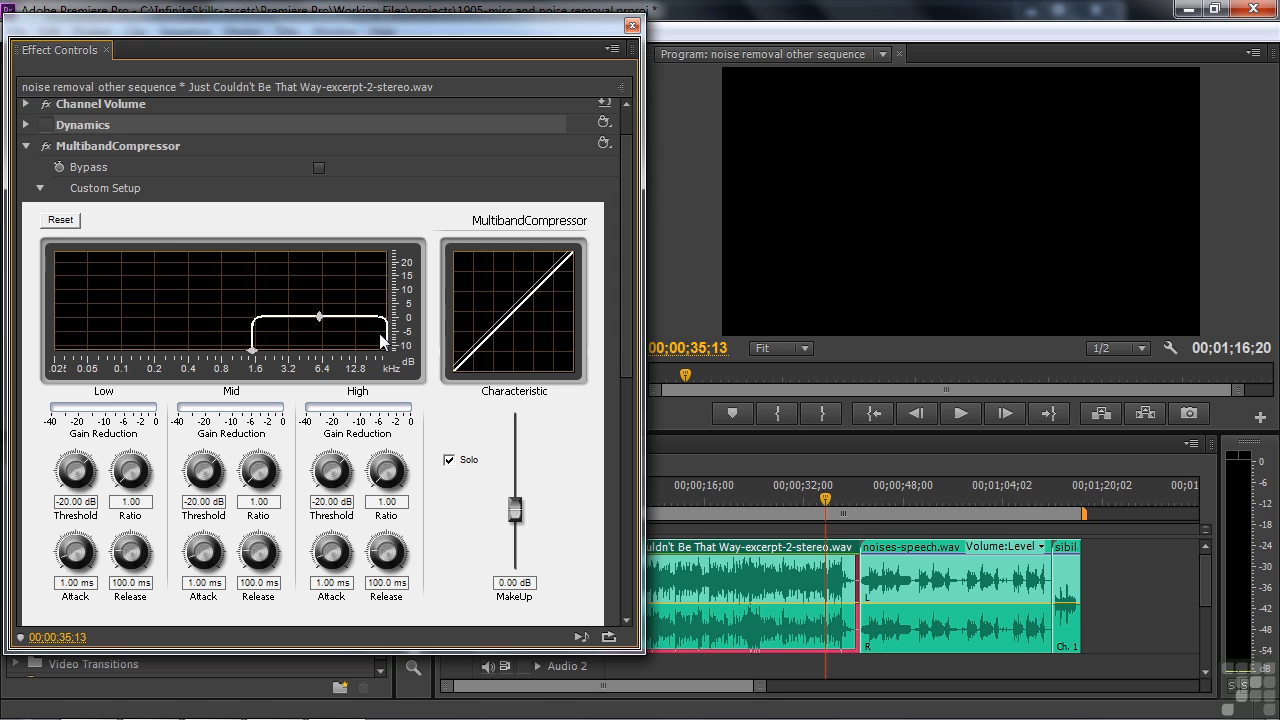
{"action": "key", "text": "space"}
{"action": "left_click_drag", "start_coordinate": [252, 350], "coordinate": [153, 345]}
Apply the Bass comp preset to MultibandCompressor, and play the music clip from the start of the sequence
{"action": "left_click", "coordinate": [604, 143]}
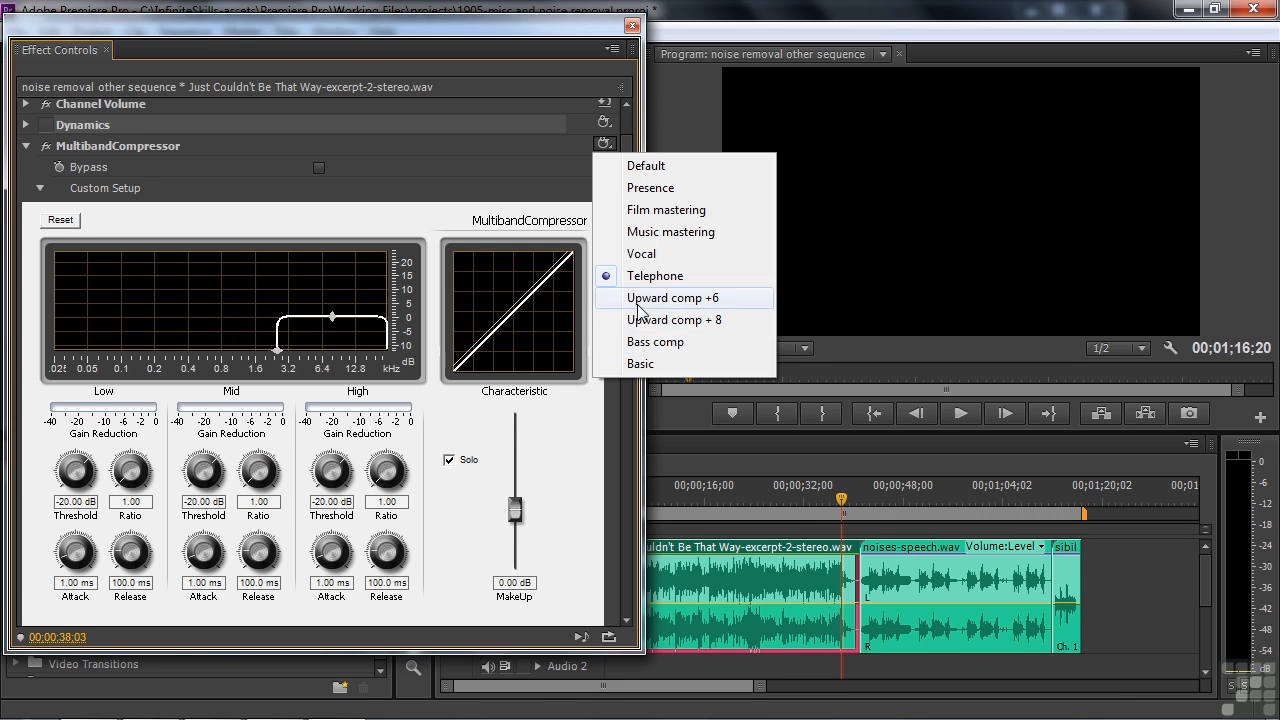
{"action": "left_click", "coordinate": [633, 342]}
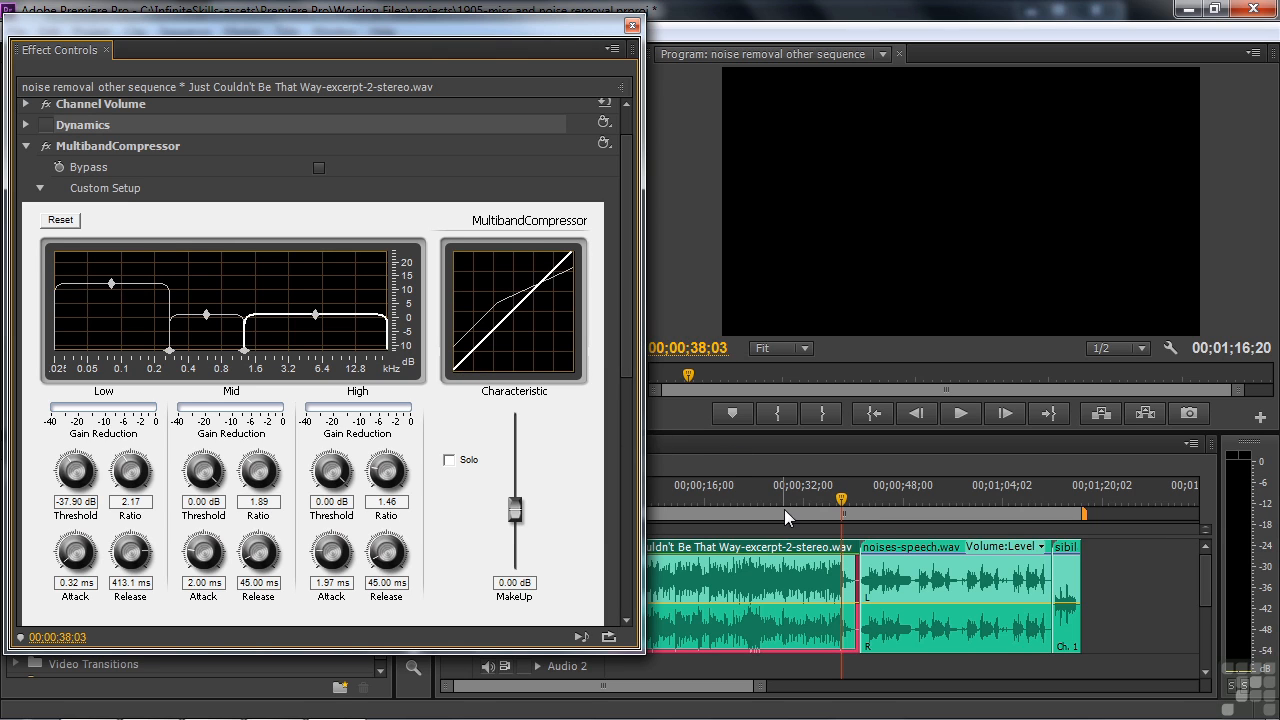
{"action": "left_click_drag", "start_coordinate": [845, 504], "coordinate": [609, 524]}
{"action": "key", "text": "space"}
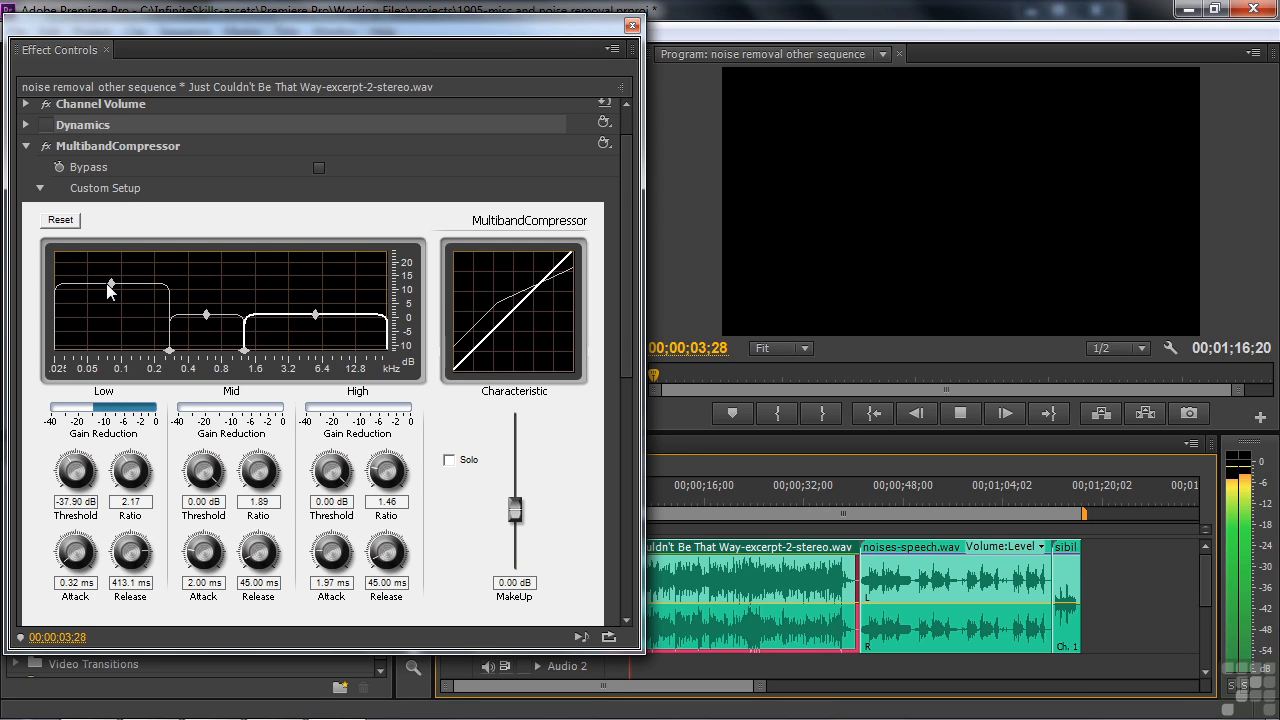
{"action": "key", "text": "space"}
Turn off MultibandCompressor on the music clip, and enable DeHummer with its setup open on the noises-speech.wav clip
{"action": "left_click", "coordinate": [26, 146]}
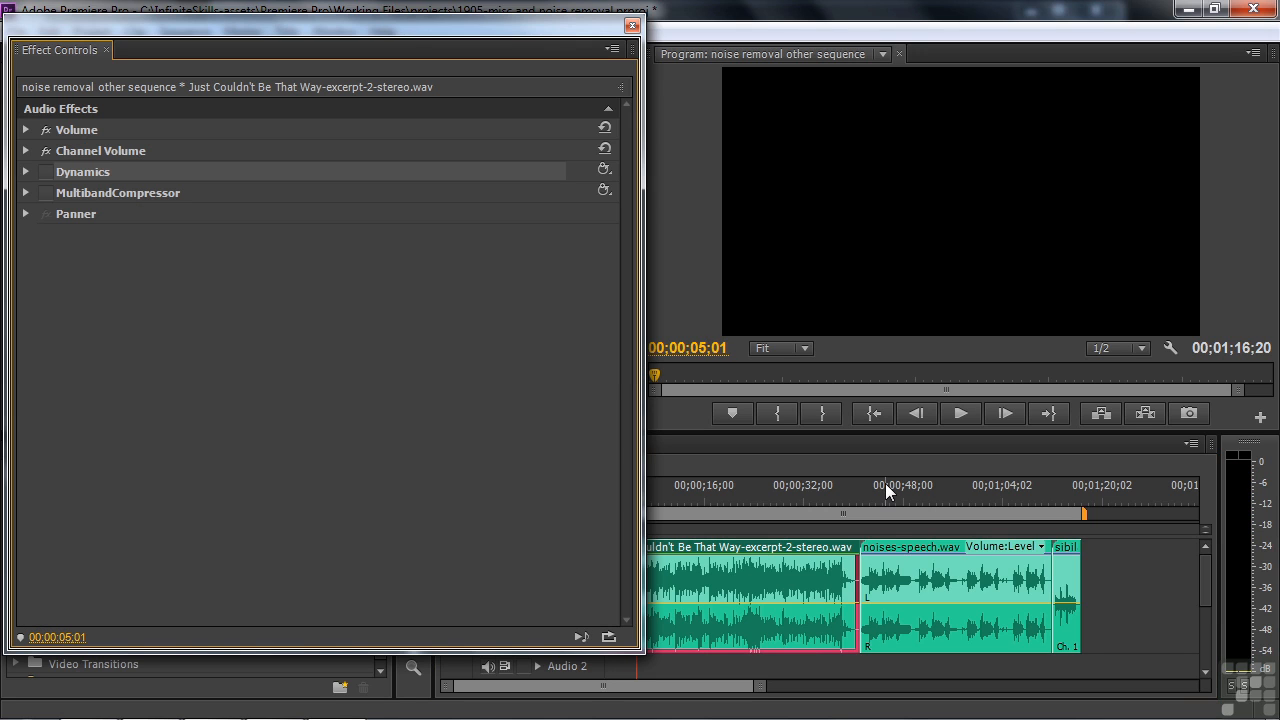
{"action": "left_click", "coordinate": [908, 552]}
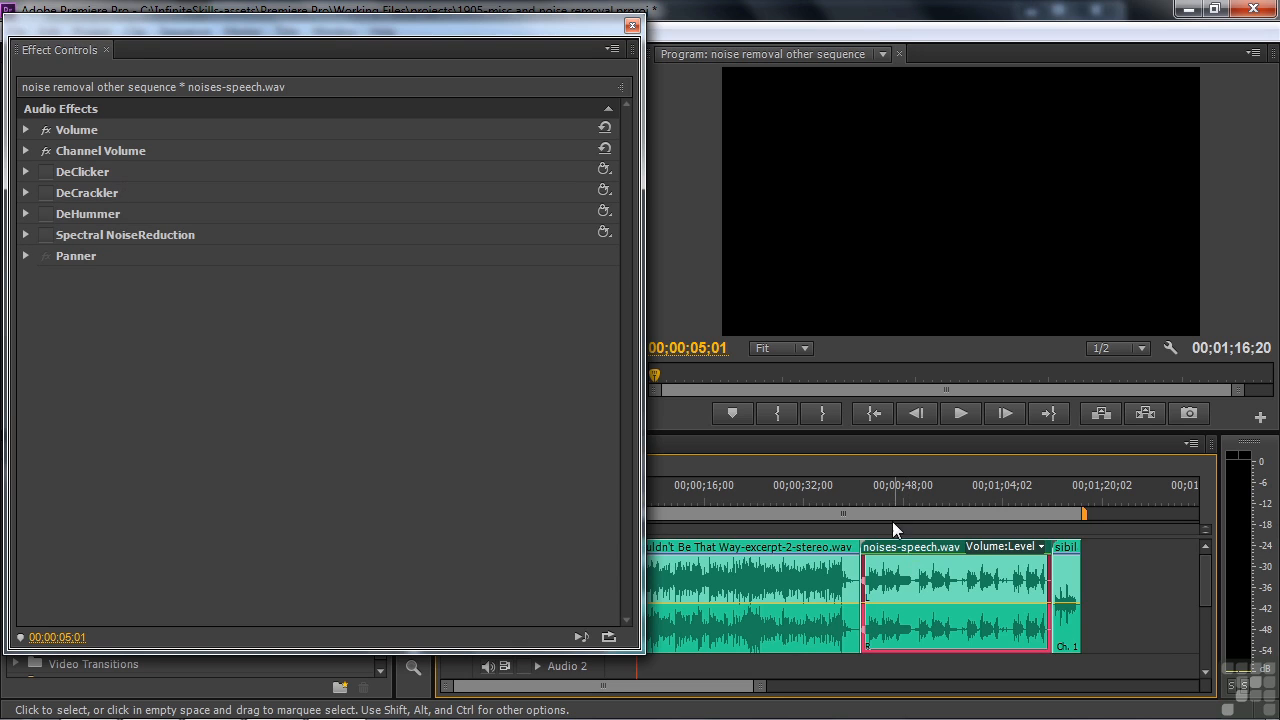
{"action": "left_click", "coordinate": [876, 490]}
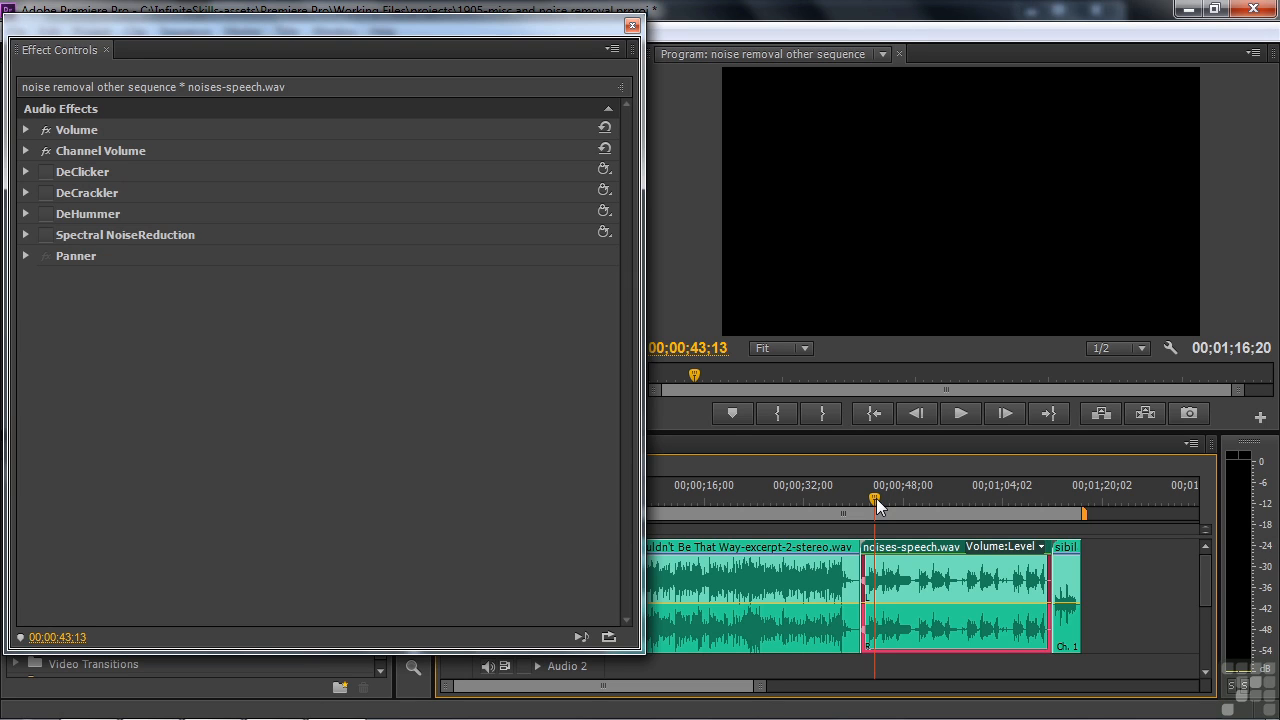
{"action": "left_click", "coordinate": [26, 213]}
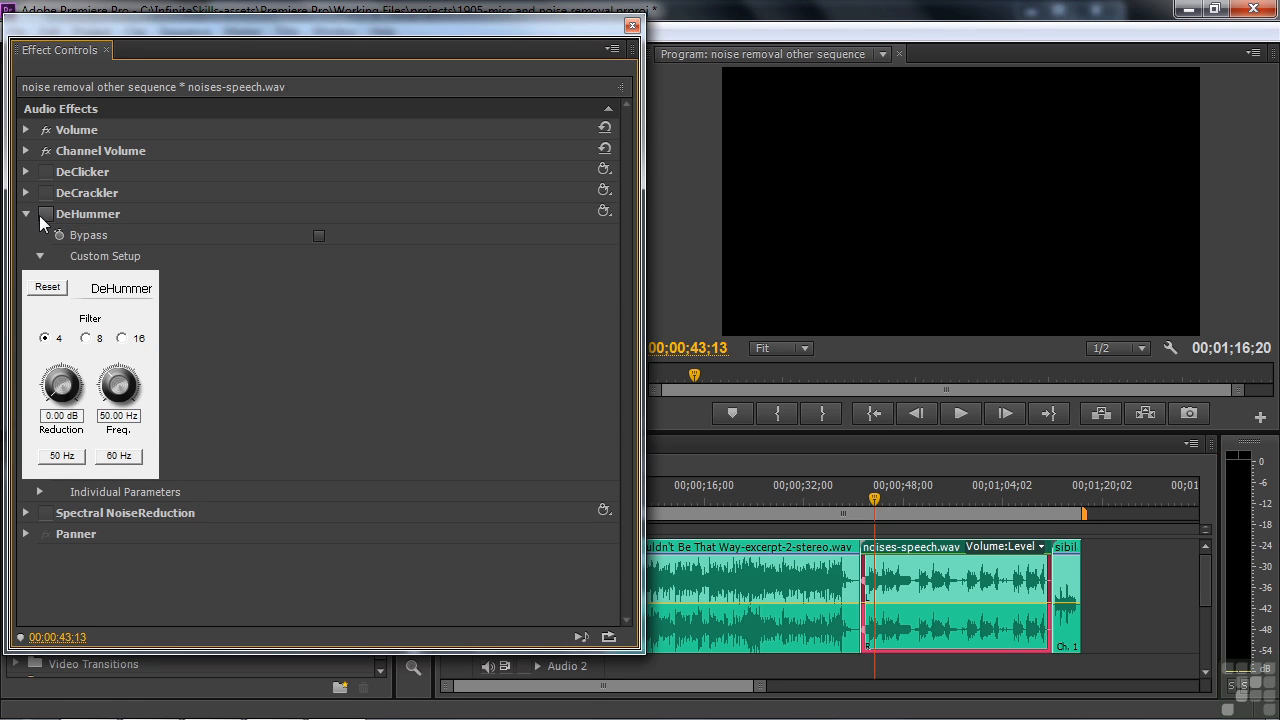
Play the start of the noises-speech.wav clip to hear its hum with no DeHummer reduction applied
{"action": "left_click", "coordinate": [869, 503]}
{"action": "key", "text": "space"}
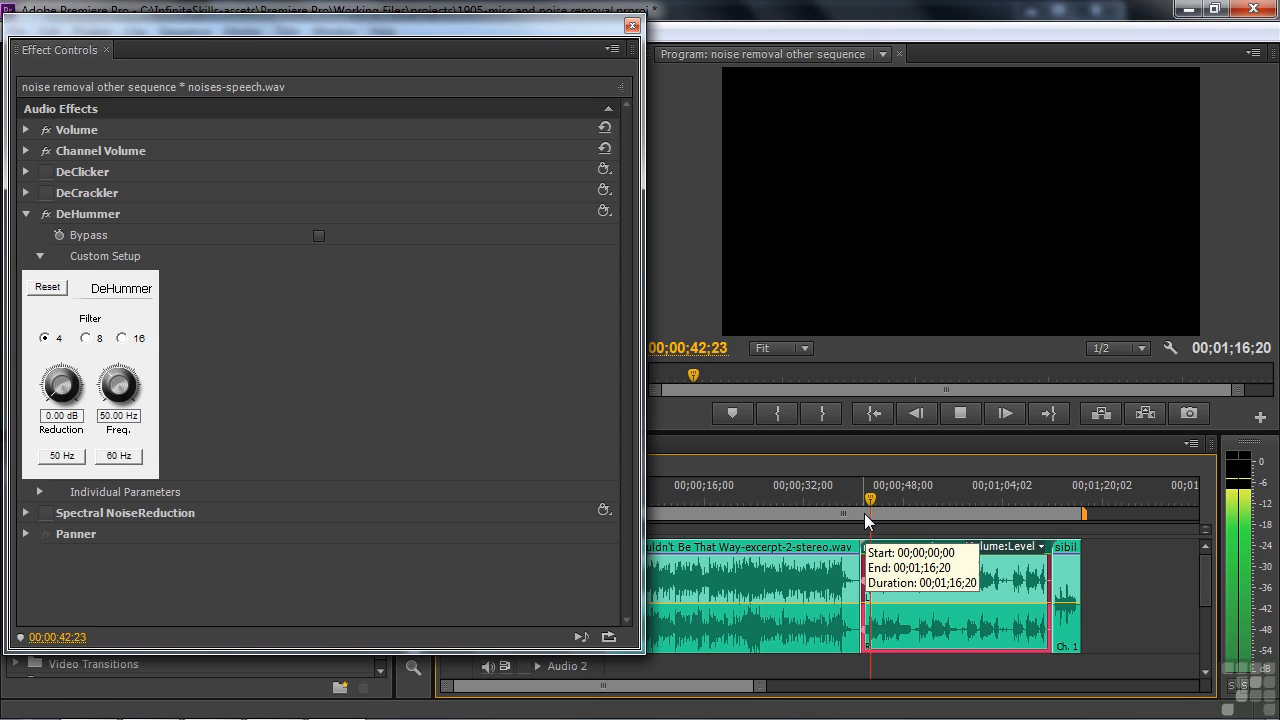
{"action": "key", "text": "space"}
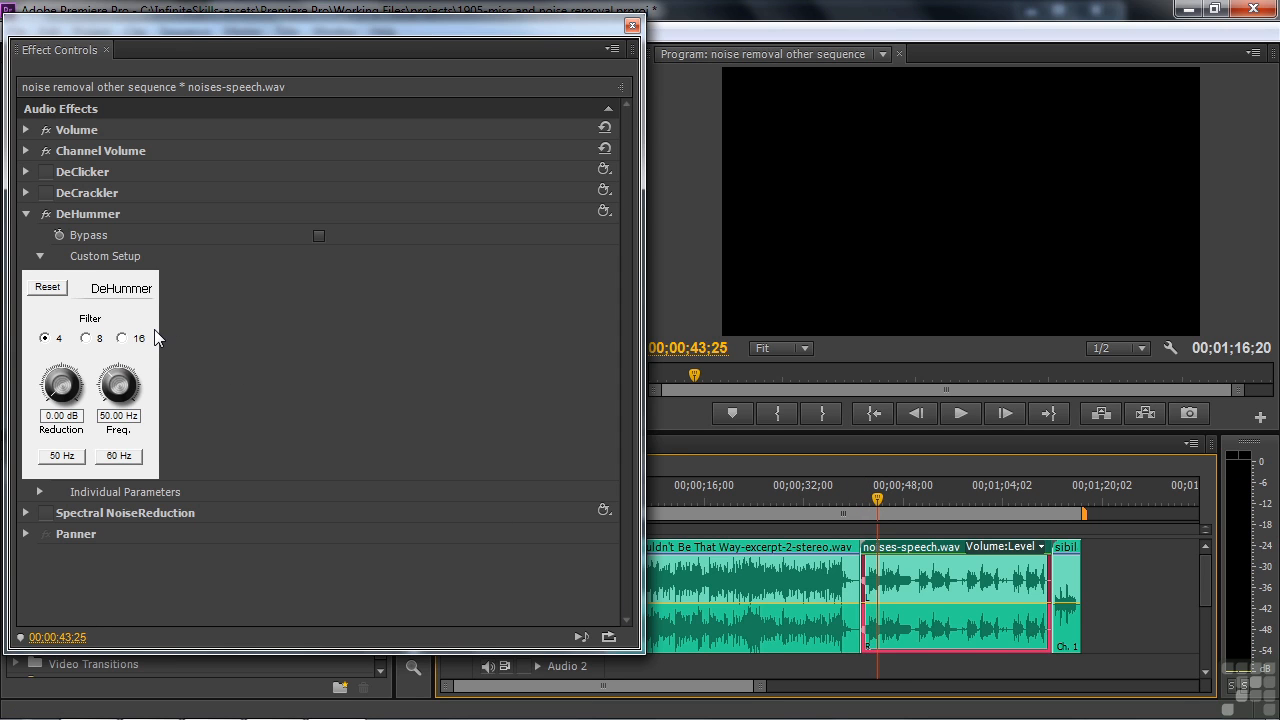
Set DeHummer to 60 Hz with 15.75 dB reduction, and play the speech clip from 00;00;42;00
{"action": "left_click", "coordinate": [126, 462]}
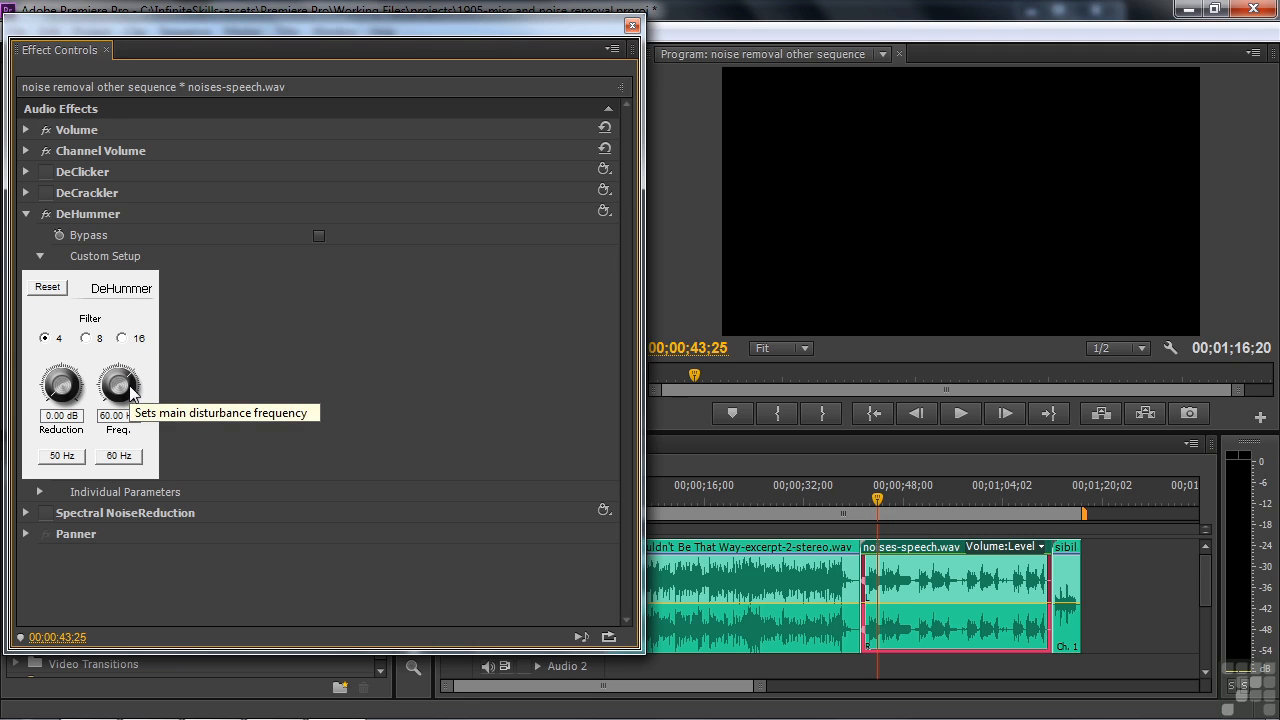
{"action": "left_click_drag", "start_coordinate": [68, 362], "coordinate": [115, 351]}
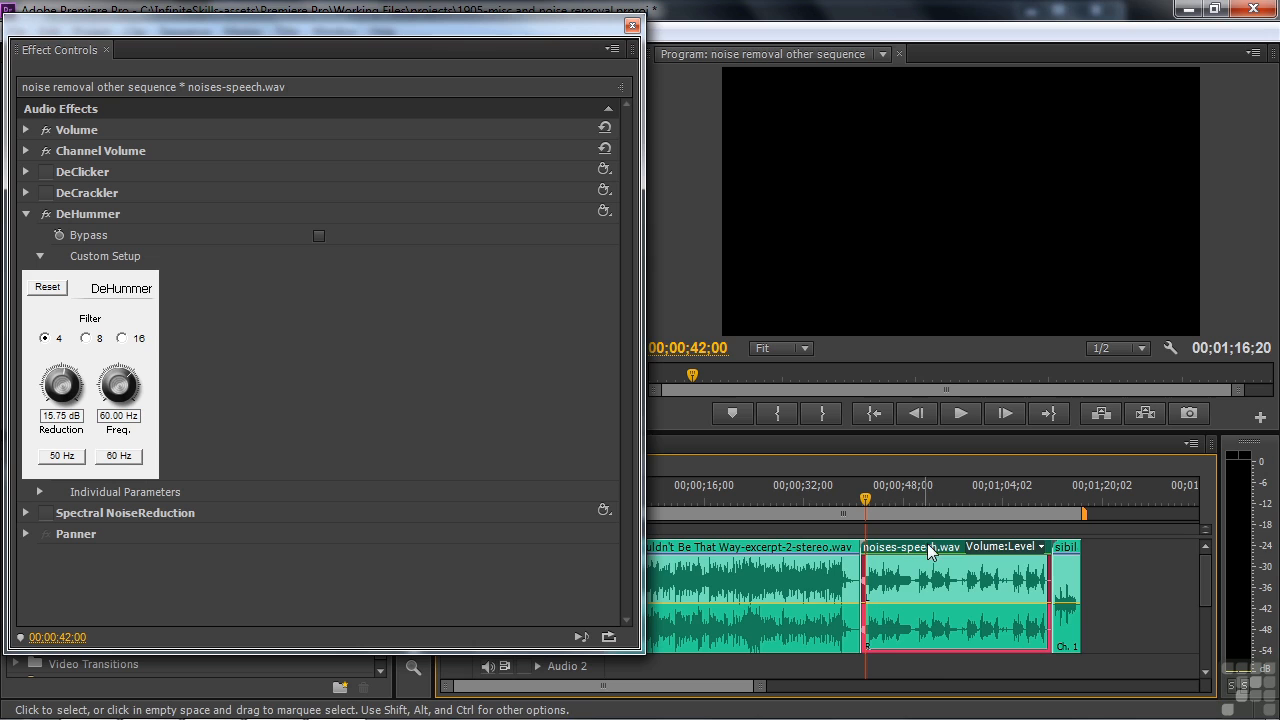
{"action": "left_click", "coordinate": [961, 420]}
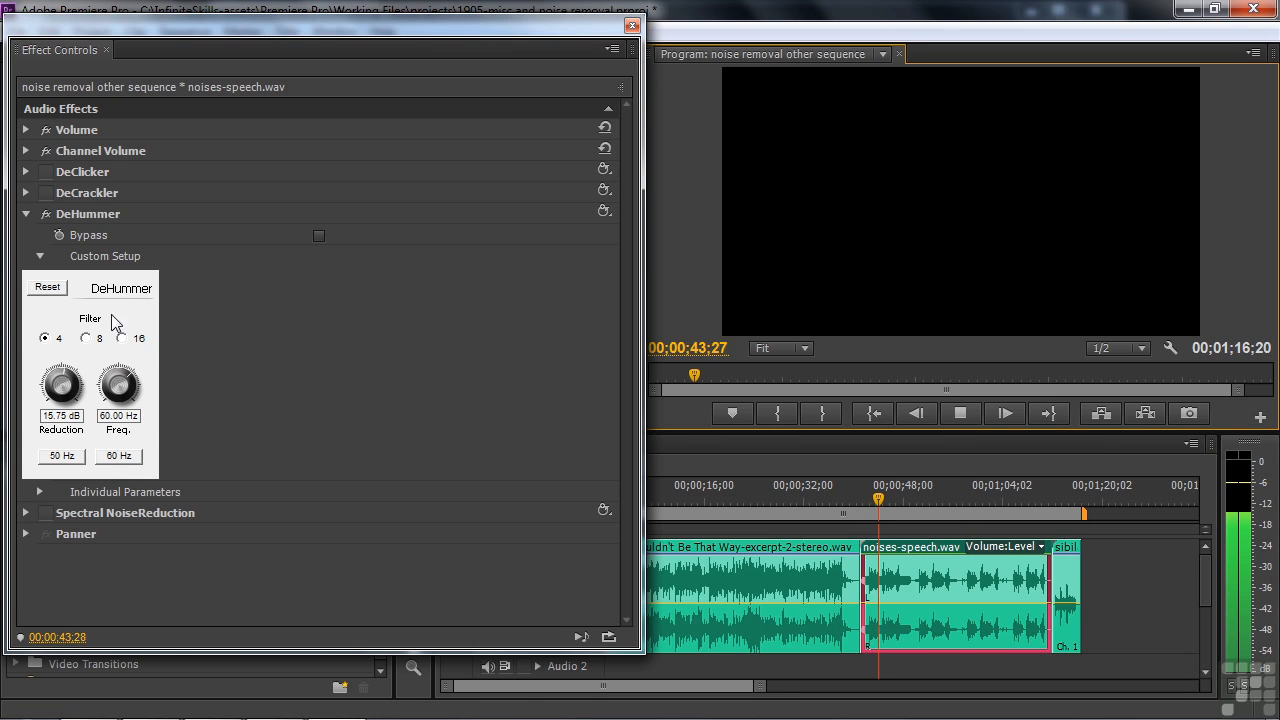
{"action": "left_click", "coordinate": [969, 411]}
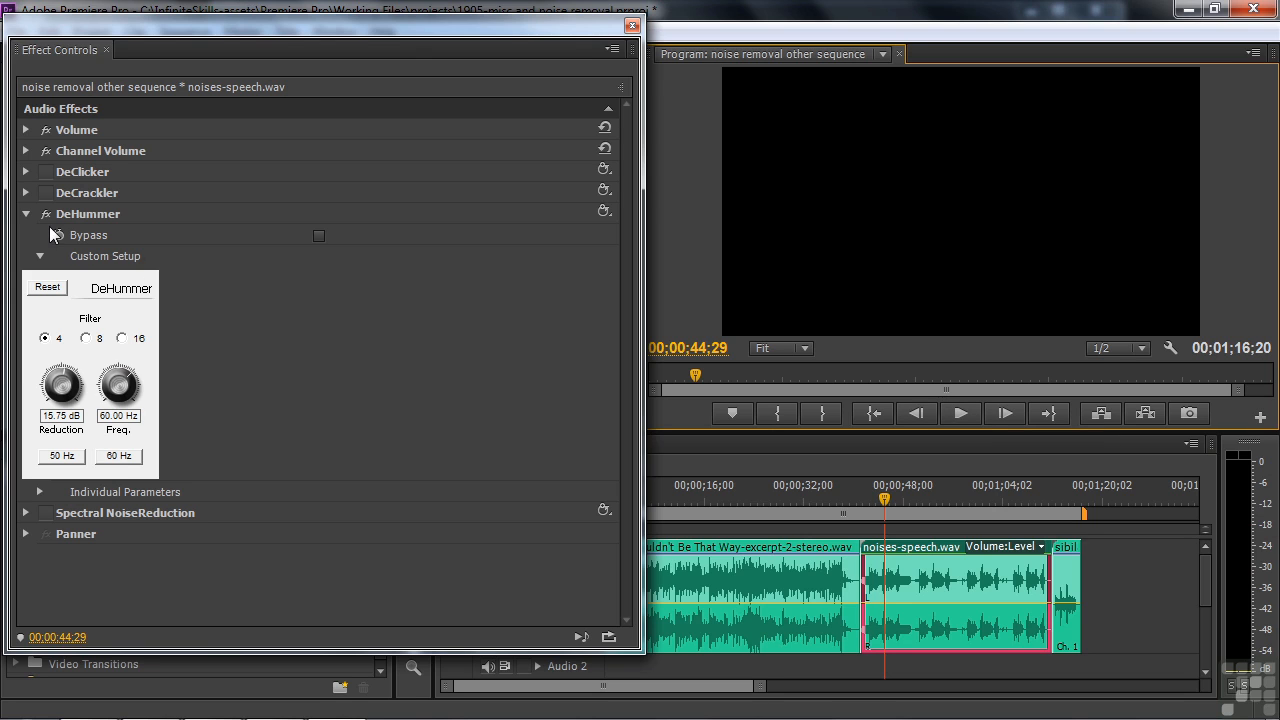
Play the speech clip while toggling DeHummer to compare the sound, and return the playhead to 00;00;42;00
{"action": "left_click", "coordinate": [960, 413]}
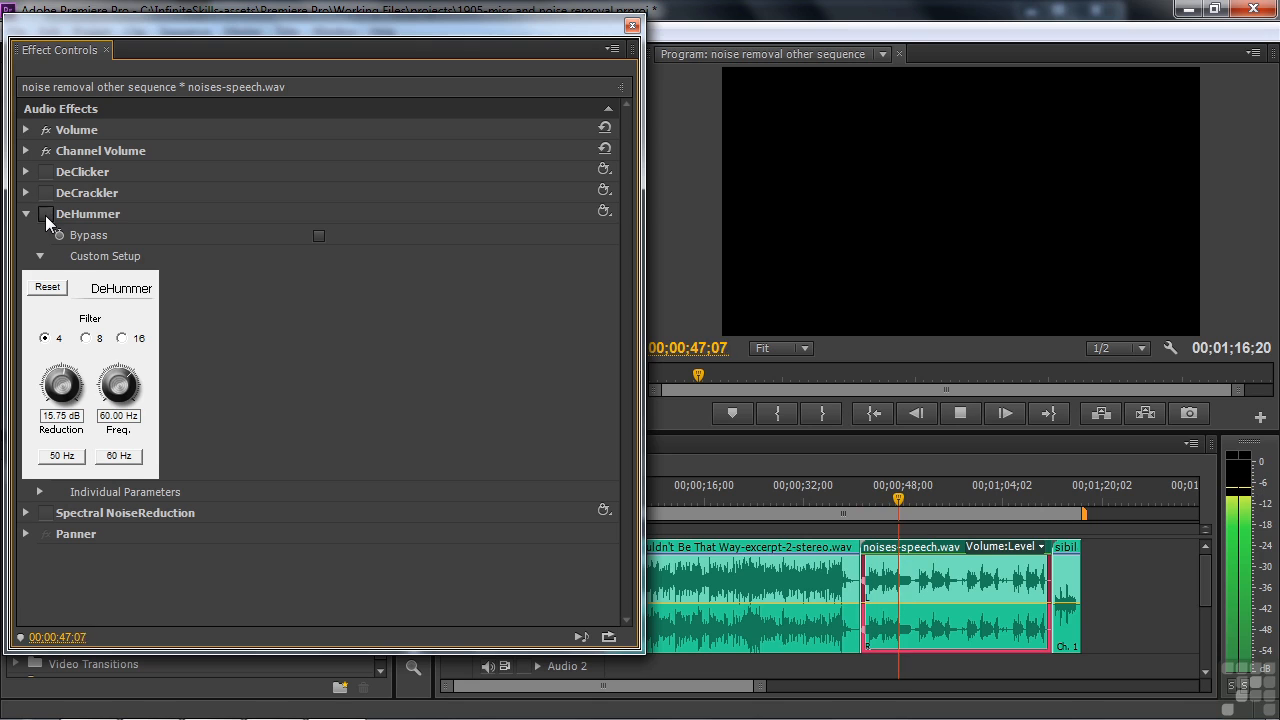
{"action": "left_click", "coordinate": [960, 413]}
{"action": "left_click", "coordinate": [901, 506]}
{"action": "left_click_drag", "start_coordinate": [901, 505], "coordinate": [866, 511]}
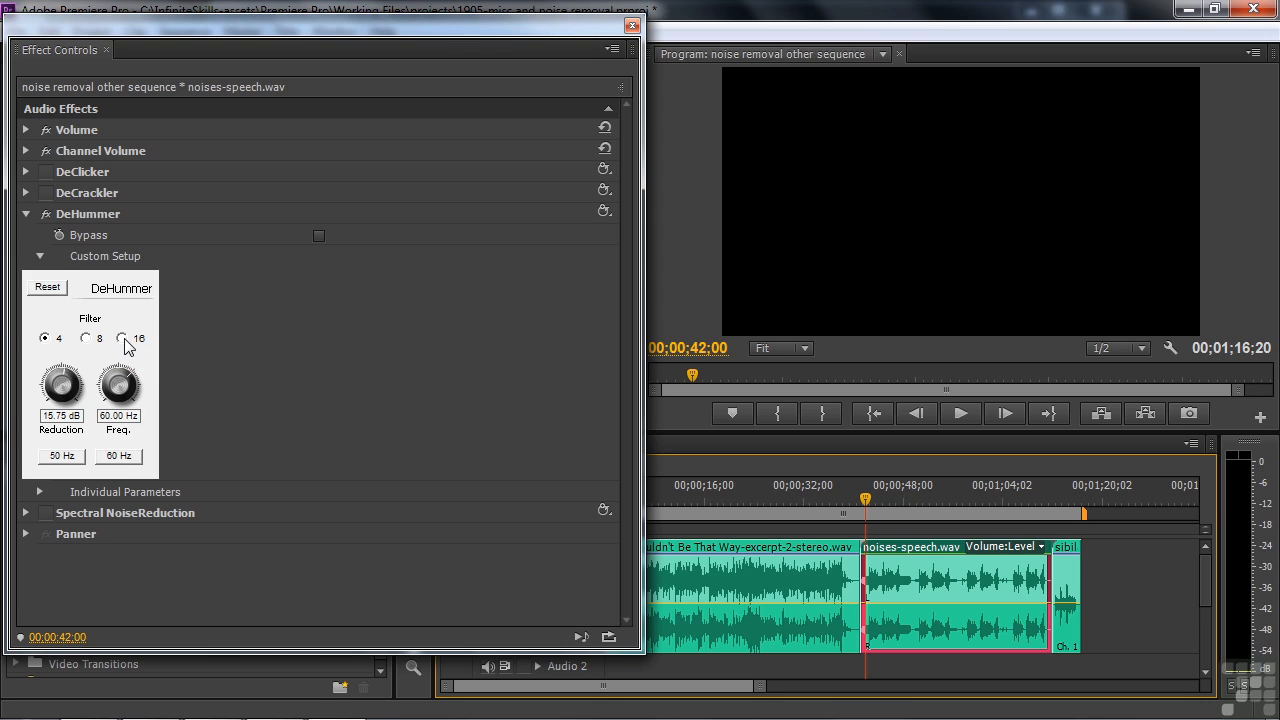
Switch the DeHummer filter to 8 while the speech clip is playing
{"action": "left_click", "coordinate": [950, 412]}
{"action": "left_click", "coordinate": [86, 338]}
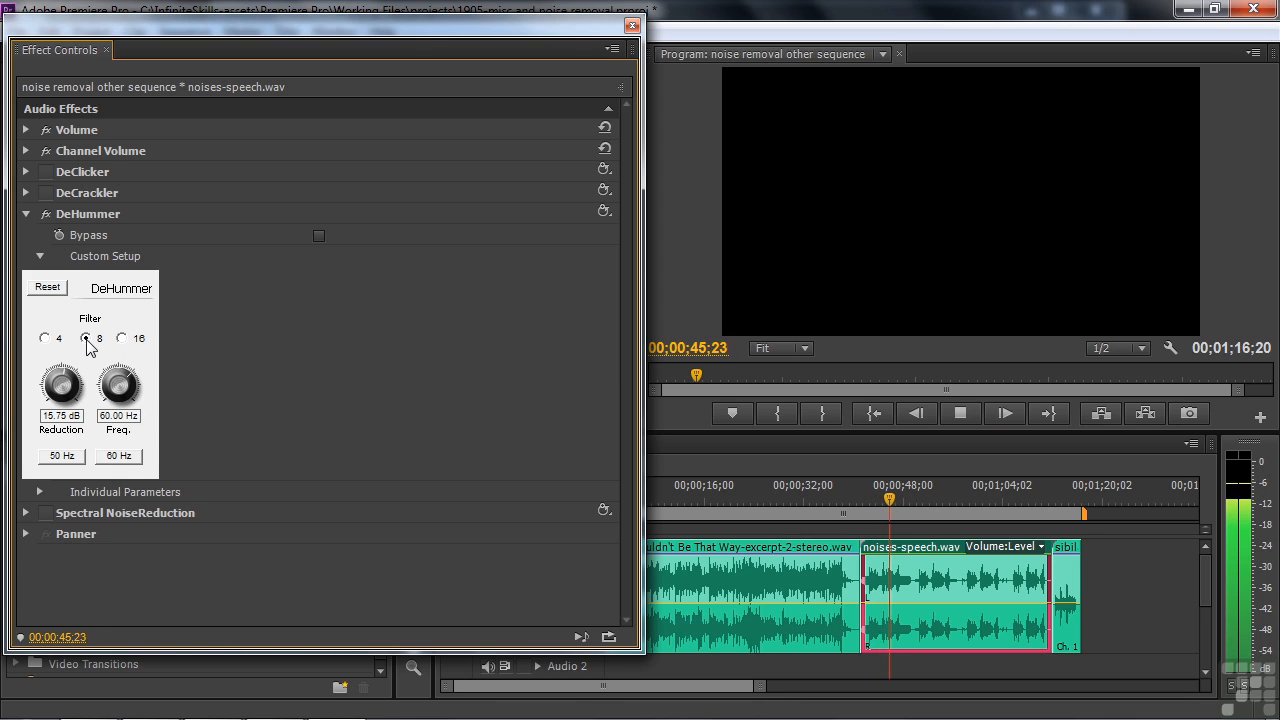
{"action": "left_click", "coordinate": [960, 413]}
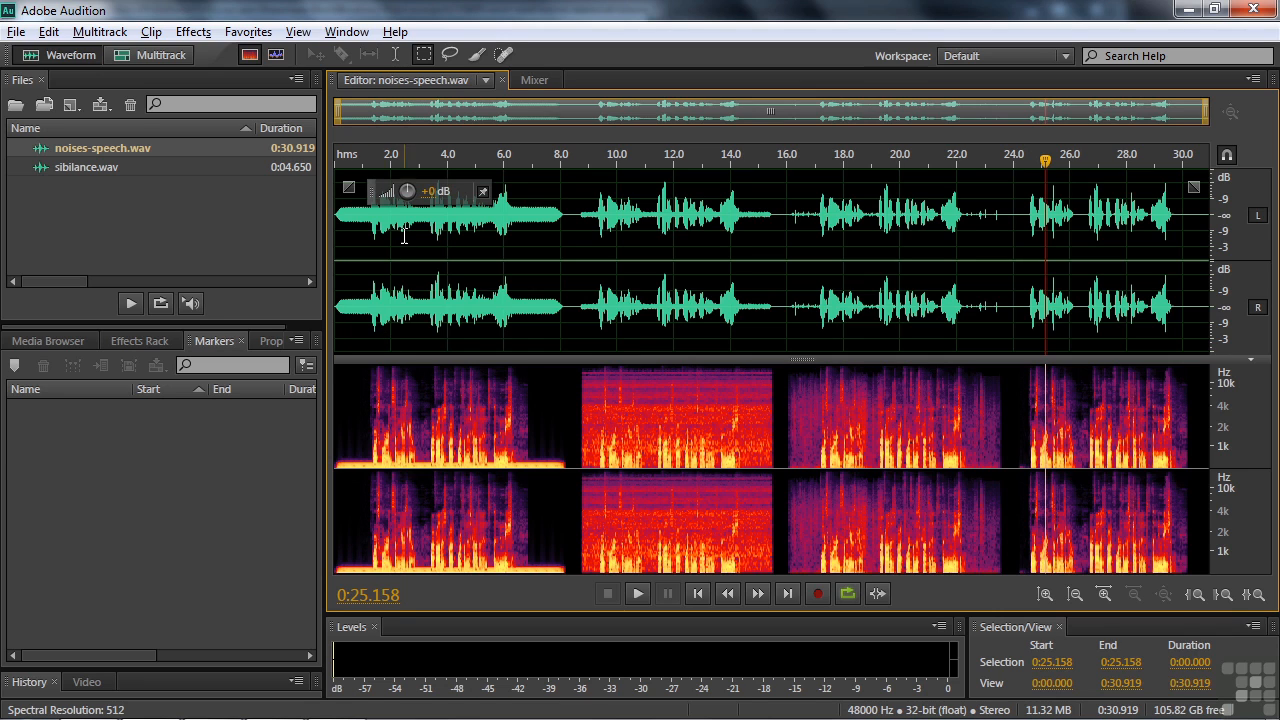
Switch to Adobe Audition and play noises-speech.wav from near its beginning to hear the hum
{"action": "left_click", "coordinate": [342, 160]}
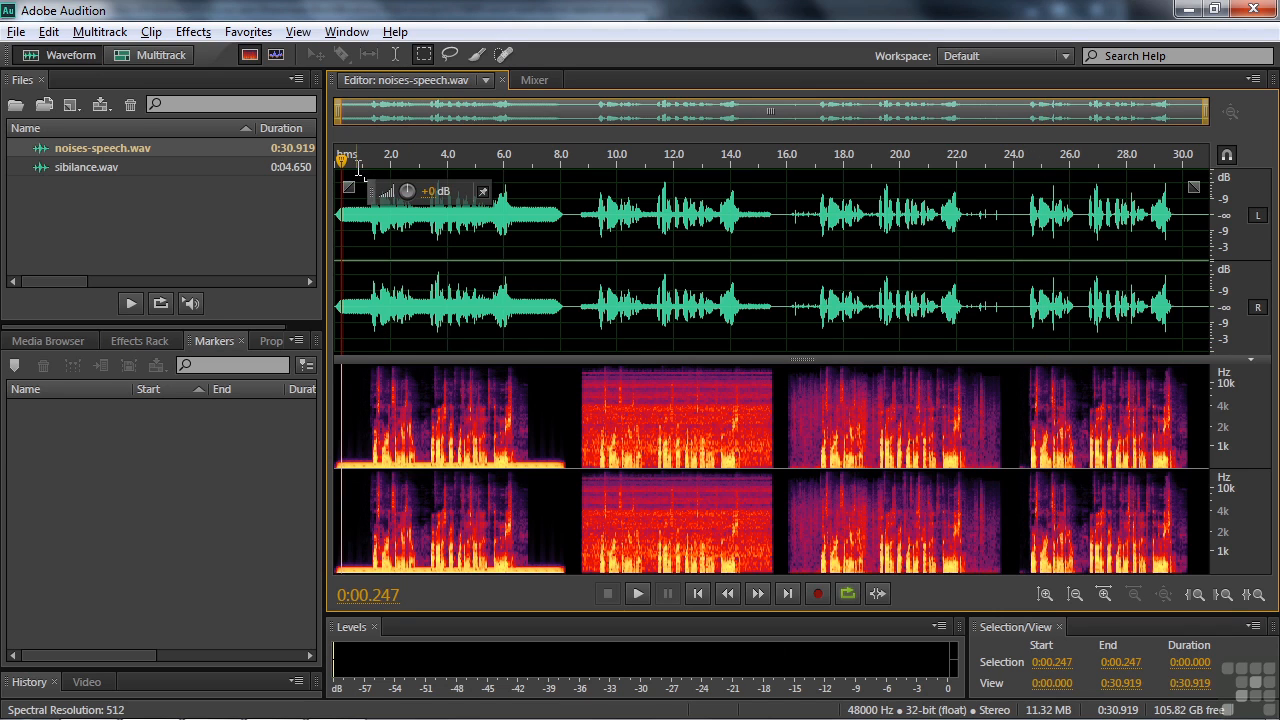
{"action": "key", "text": "space"}
{"action": "key", "text": "space"}
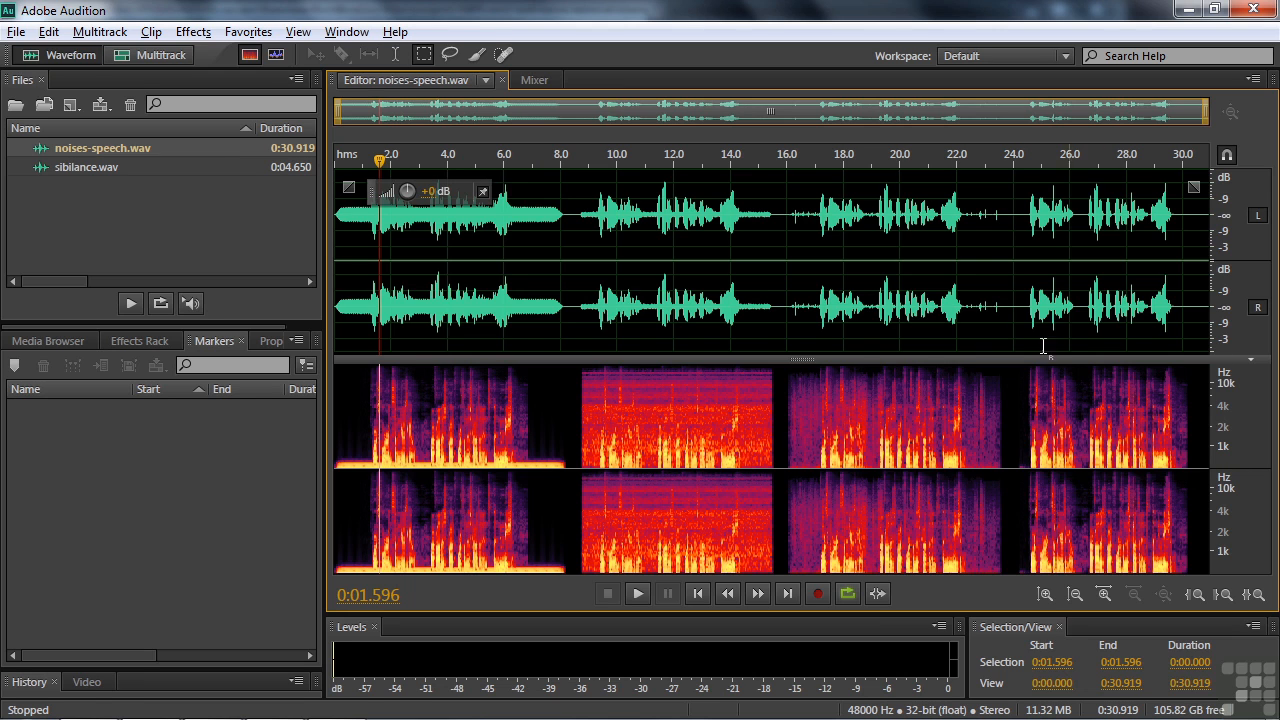
Open the Notch Filter effect for noises-speech.wav
{"action": "left_click", "coordinate": [195, 33]}
{"action": "mouse_move", "coordinate": [258, 345]}
{"action": "left_click", "coordinate": [527, 431]}
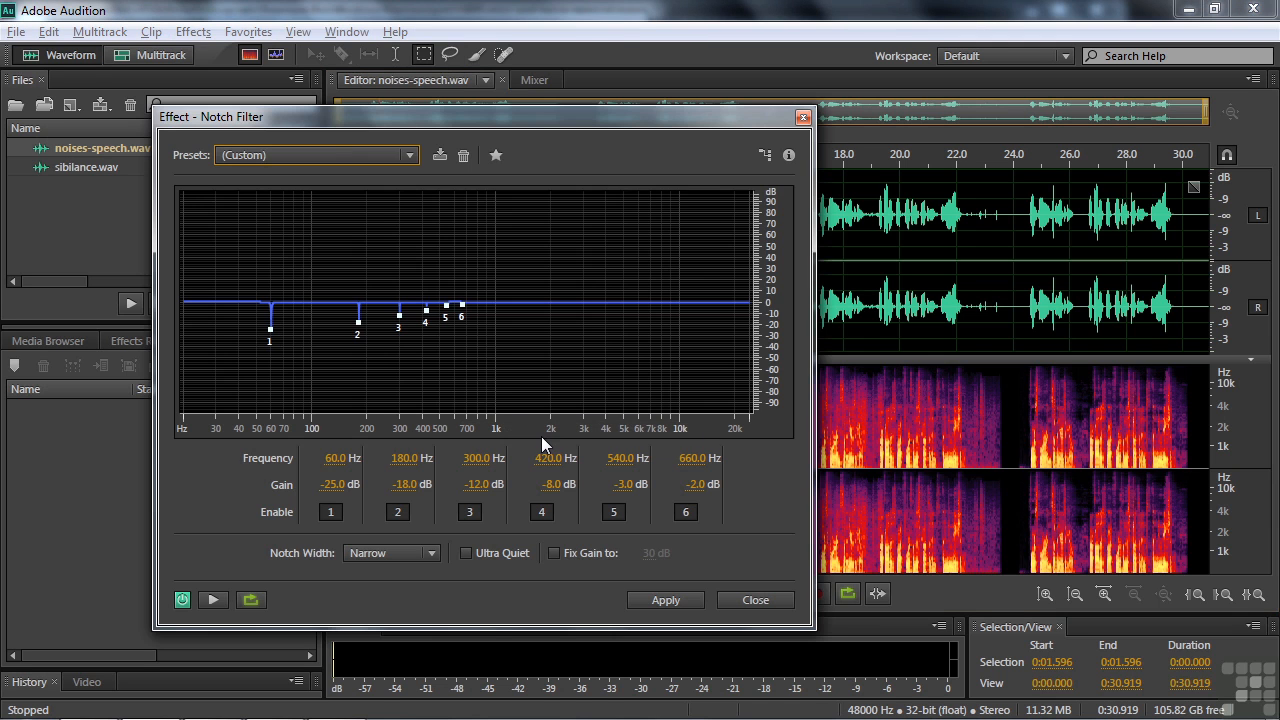
Load the 60 Hz and Harmonics (Heavy) preset in the Notch Filter and preview it on noises-speech.wav
{"action": "left_click", "coordinate": [410, 154]}
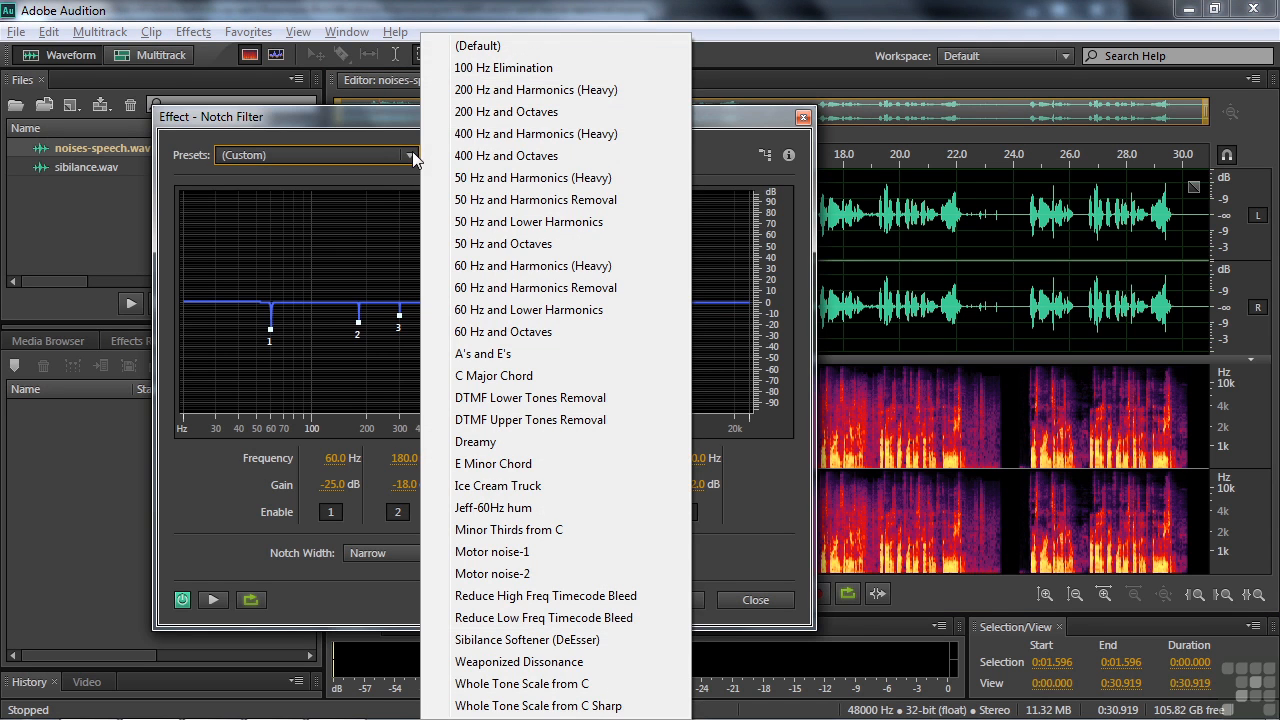
{"action": "left_click", "coordinate": [560, 266]}
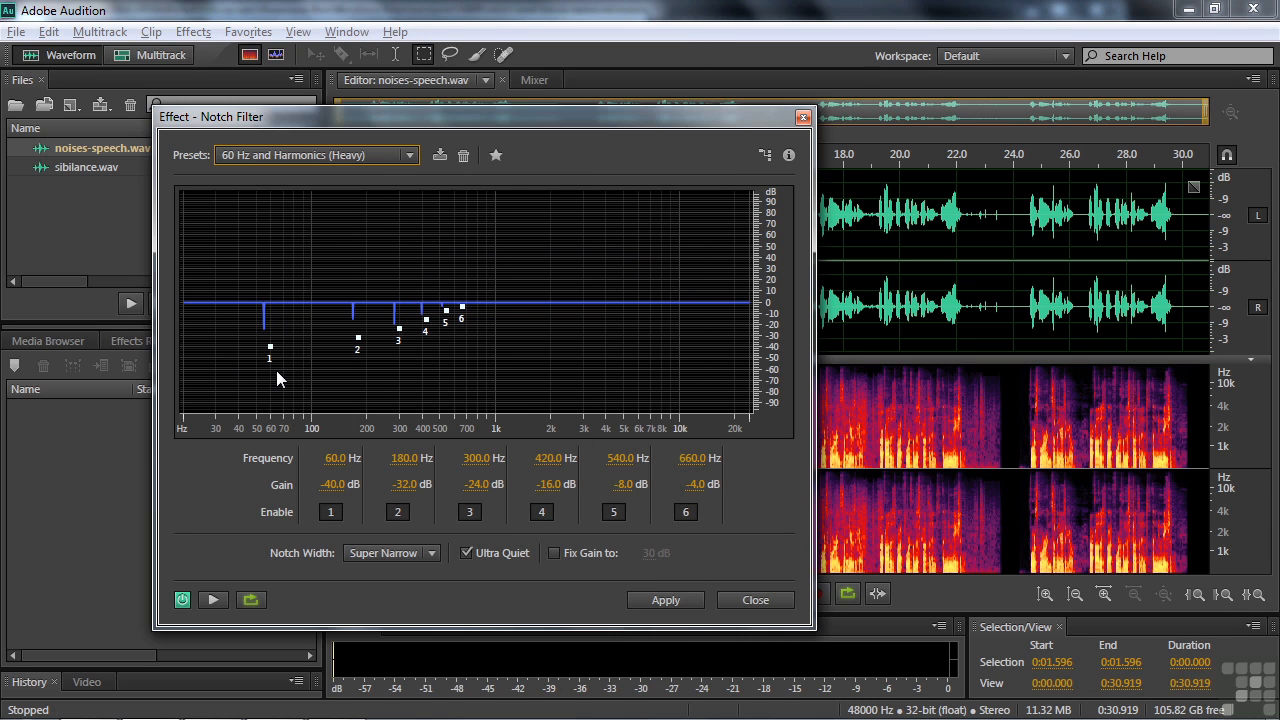
{"action": "left_click", "coordinate": [207, 603]}
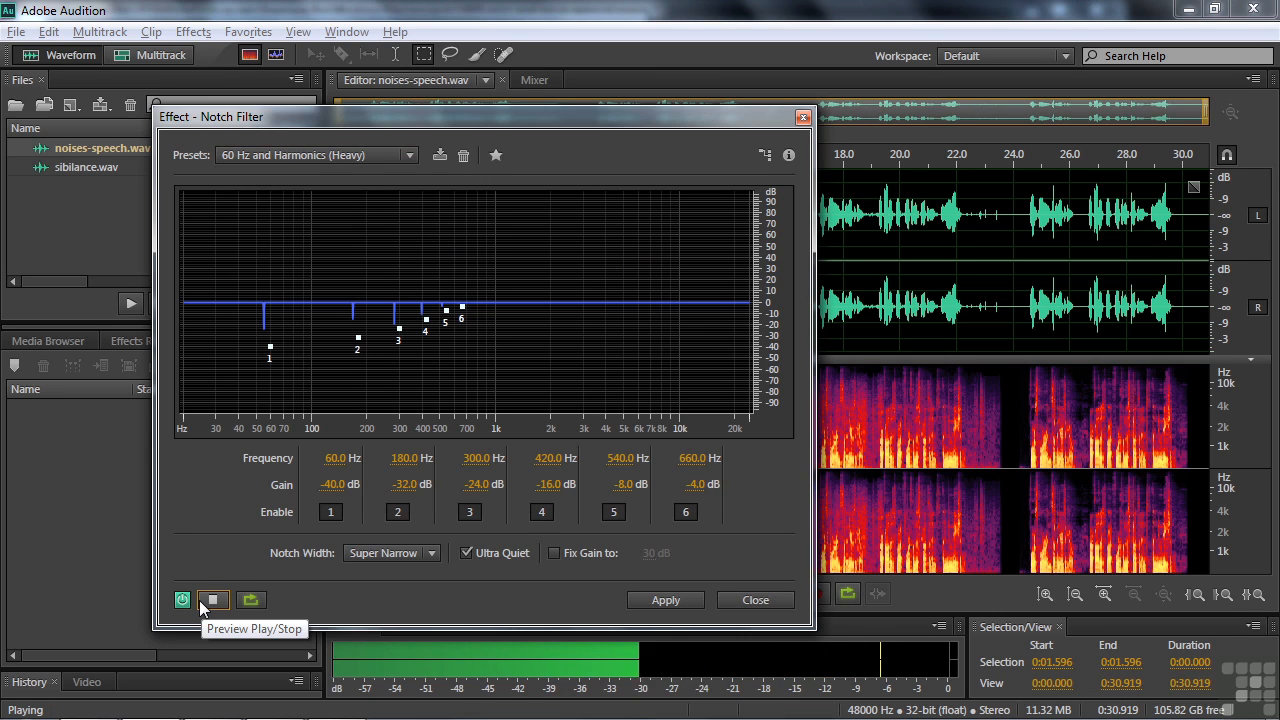
{"action": "left_click", "coordinate": [211, 601]}
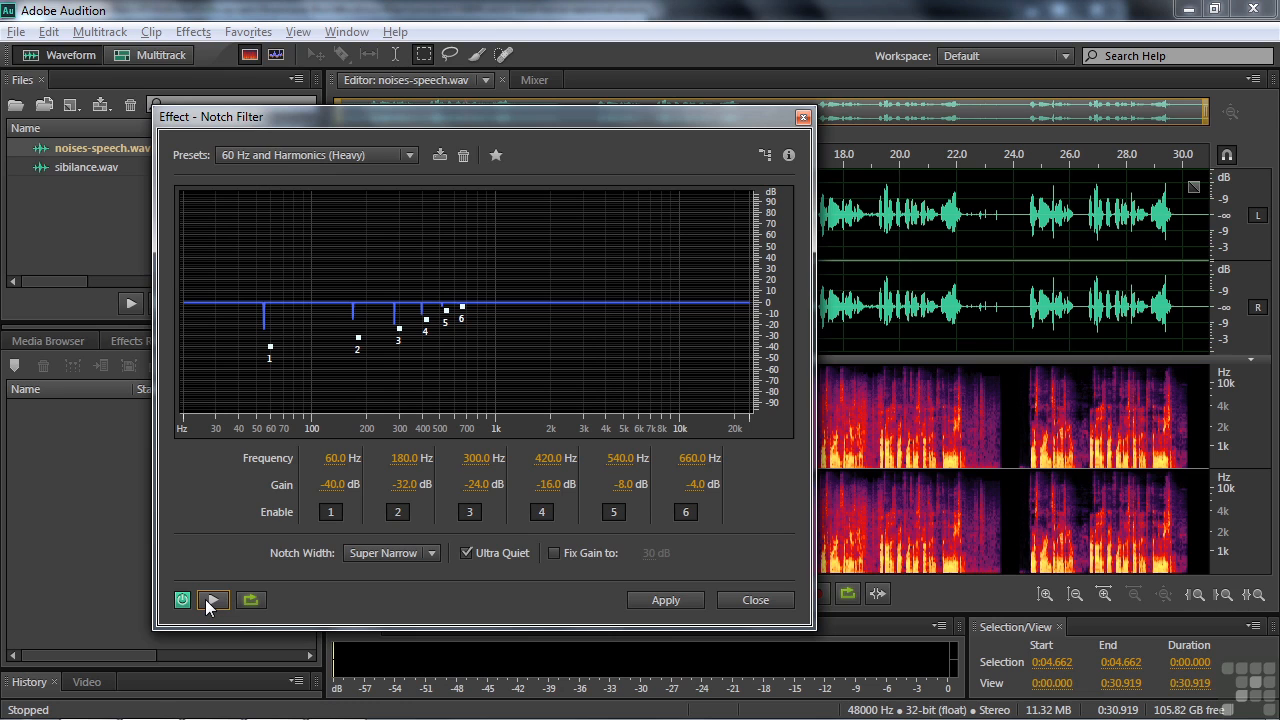
{"action": "left_click", "coordinate": [212, 600]}
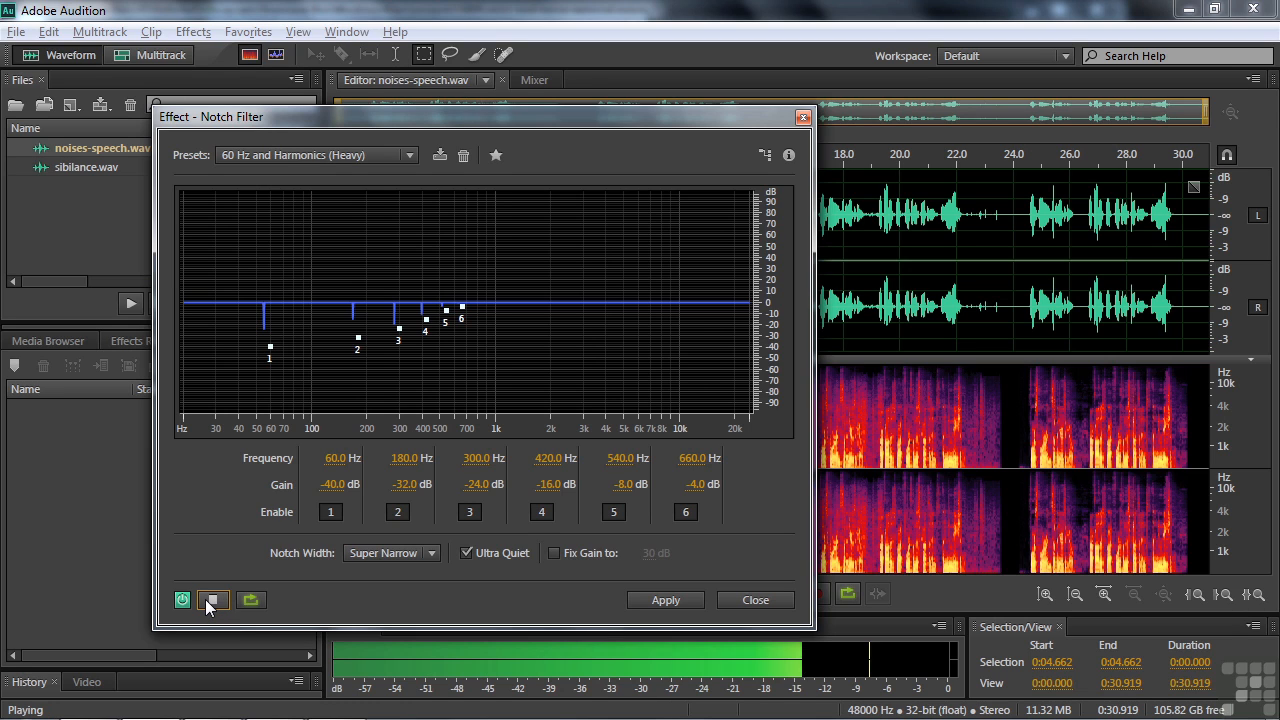
{"action": "left_click", "coordinate": [210, 603]}
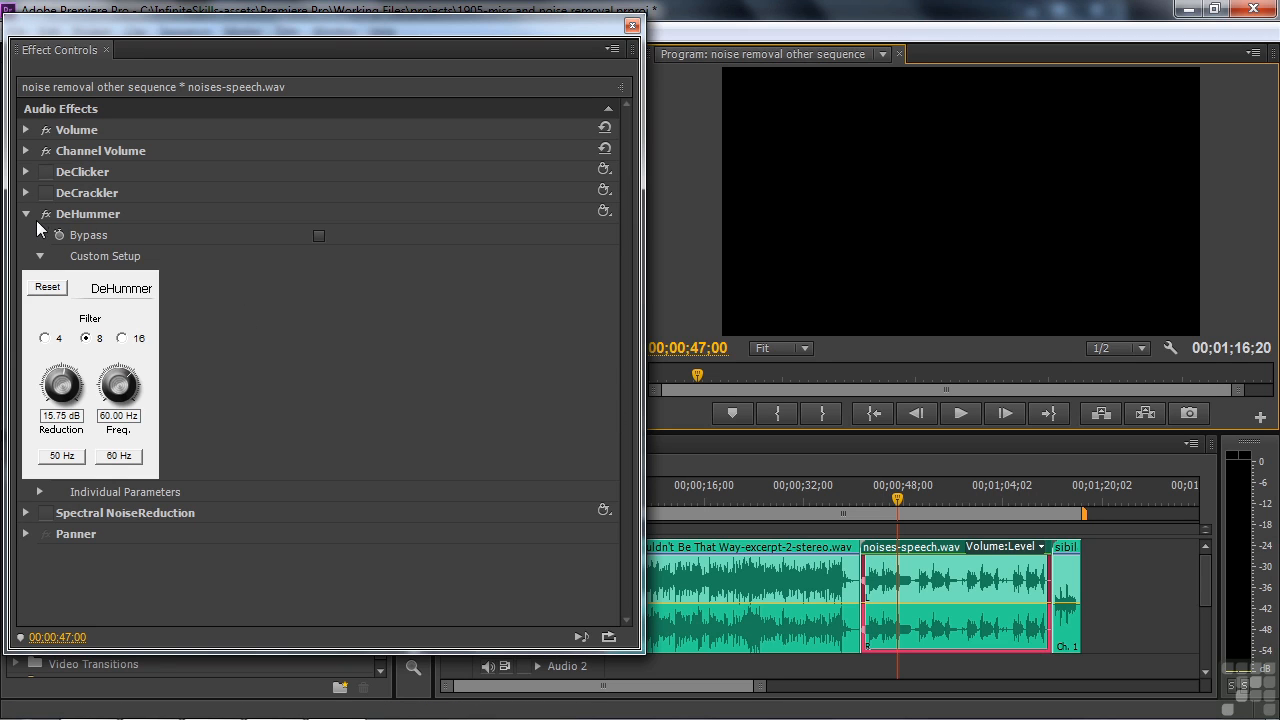
Switch to Premiere Pro, enable DeClicker instead of DeHummer on noises-speech.wav, and play the last part of the speech clip
{"action": "left_click", "coordinate": [25, 214]}
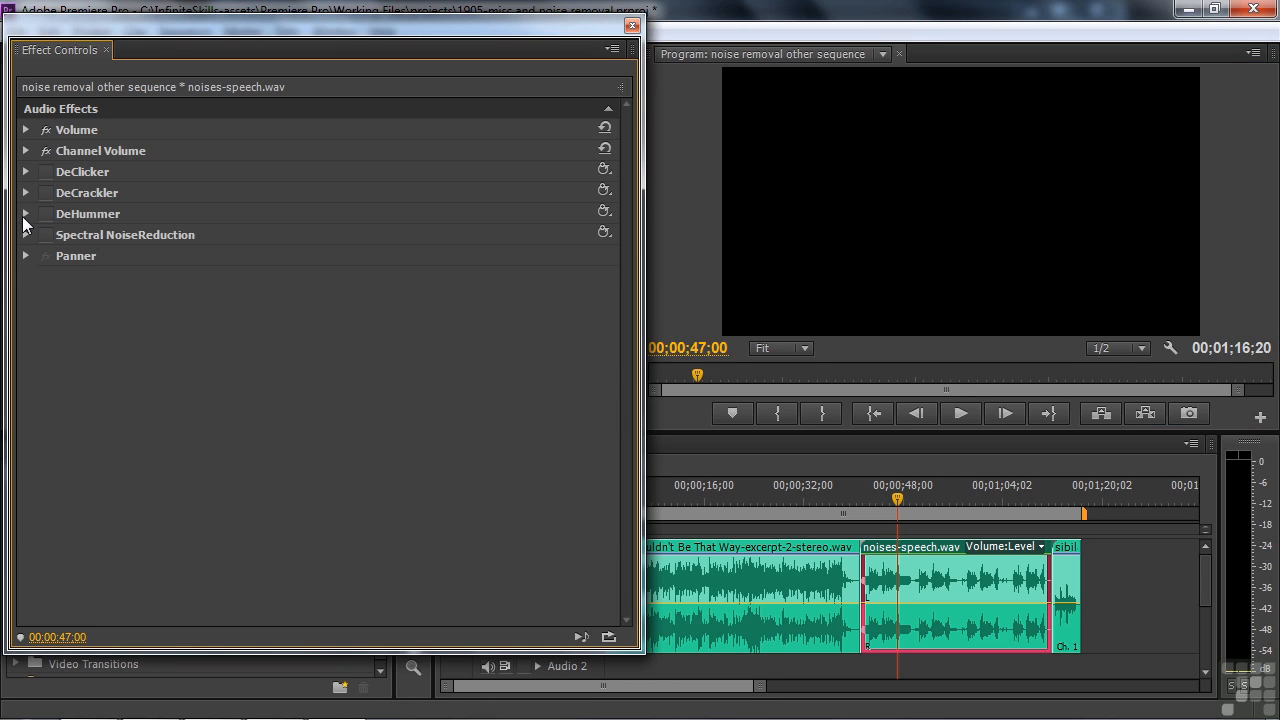
{"action": "left_click", "coordinate": [26, 172]}
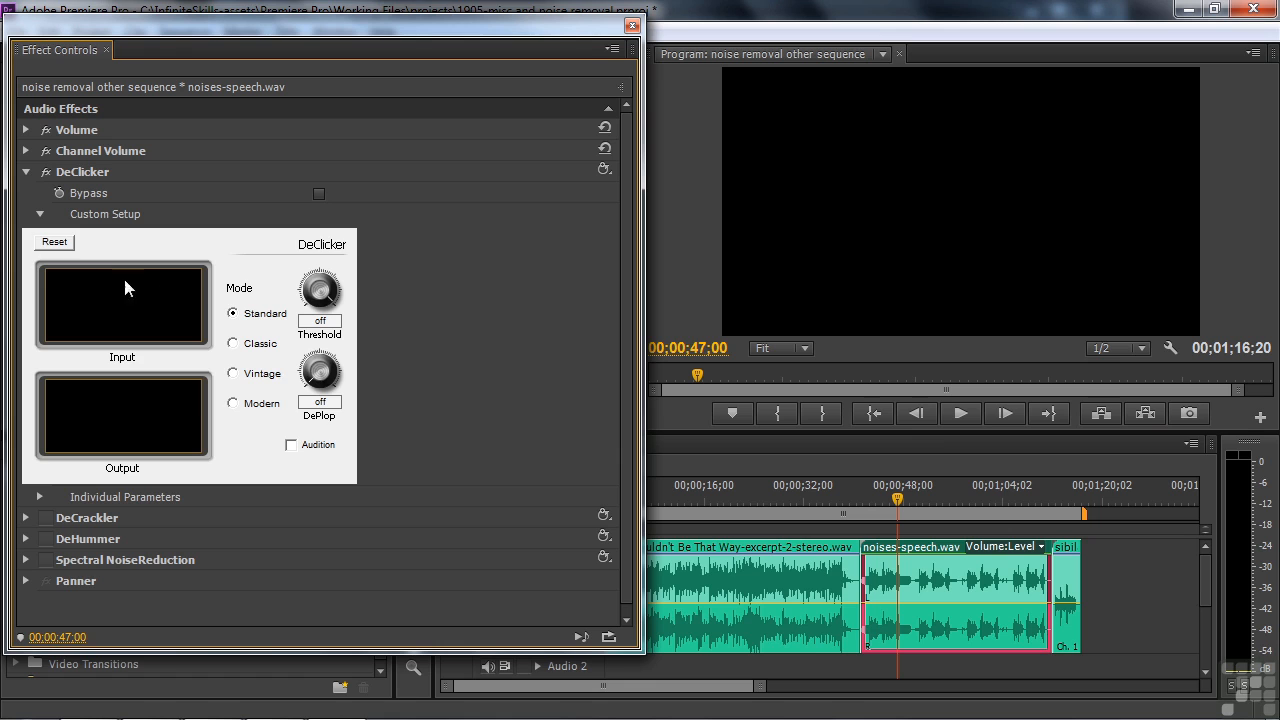
{"action": "left_click", "coordinate": [1012, 492]}
{"action": "key", "text": "space"}
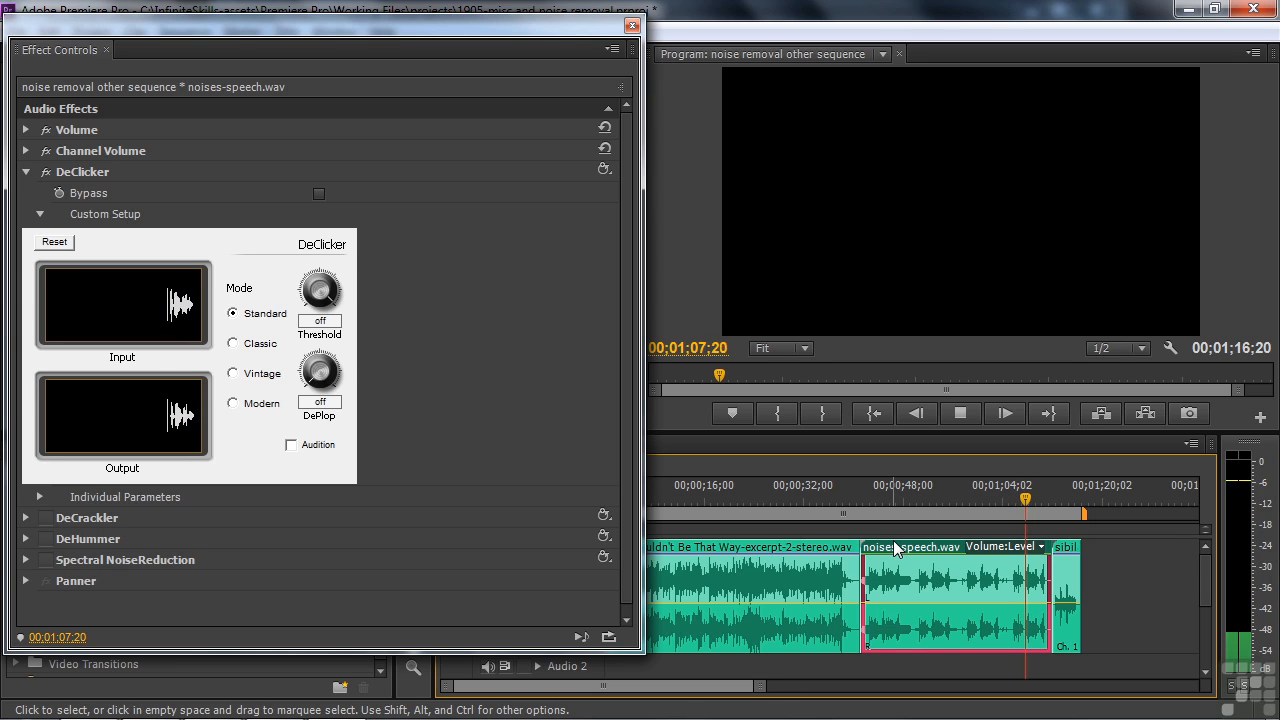
{"action": "key", "text": "space"}
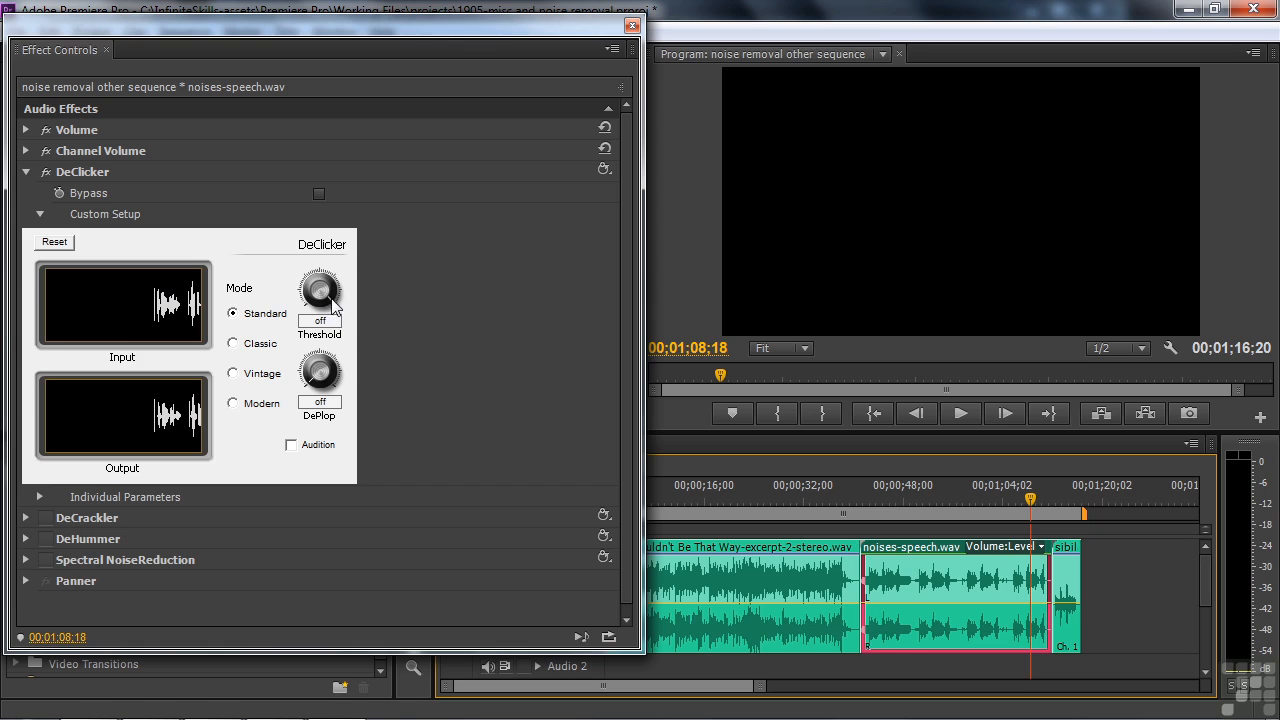
Set the DeClicker Threshold to 78% and DePlop to 69%, and play the speech clip to hear the effect
{"action": "left_click_drag", "start_coordinate": [127, 325], "coordinate": [349, 375]}
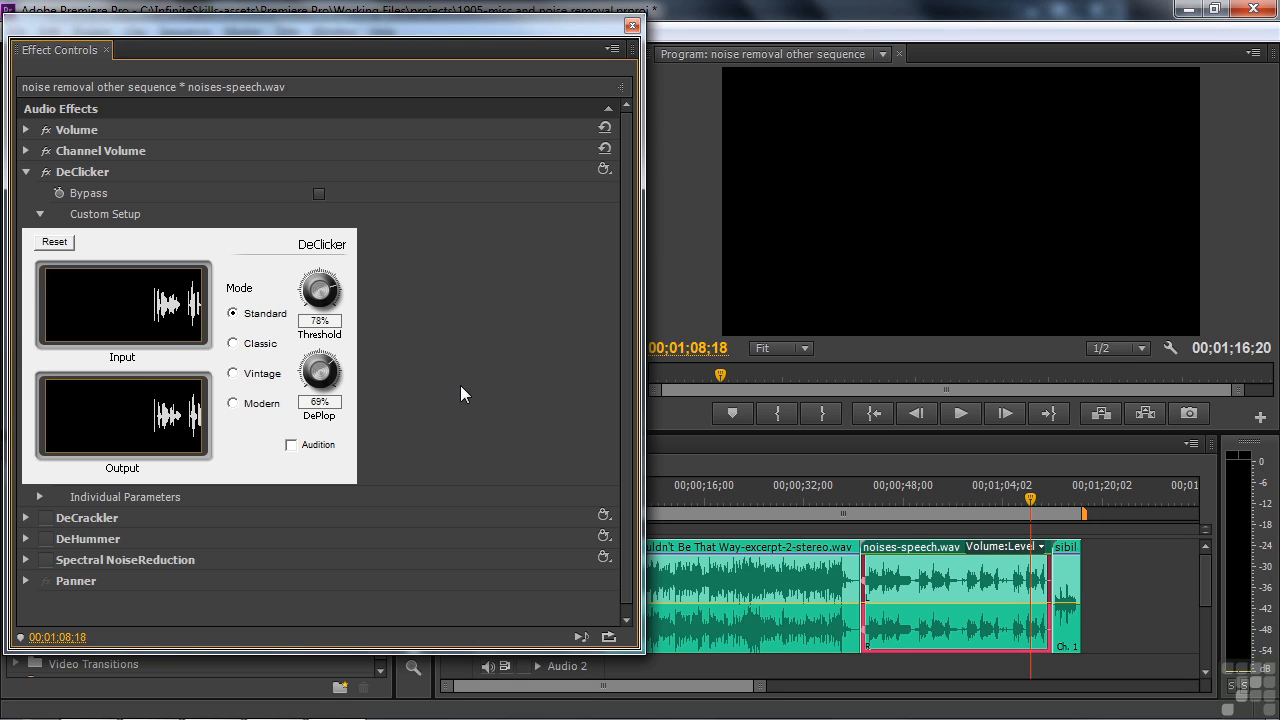
{"action": "key", "text": "space"}
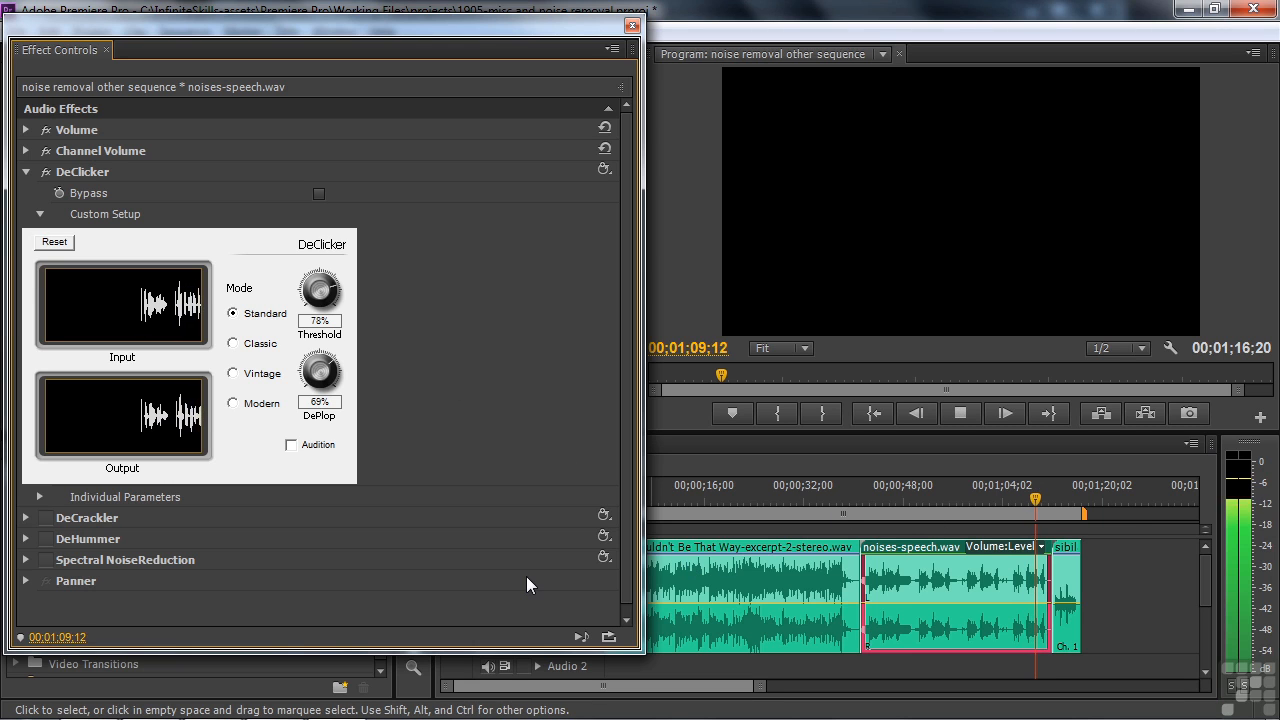
{"action": "key", "text": "space"}
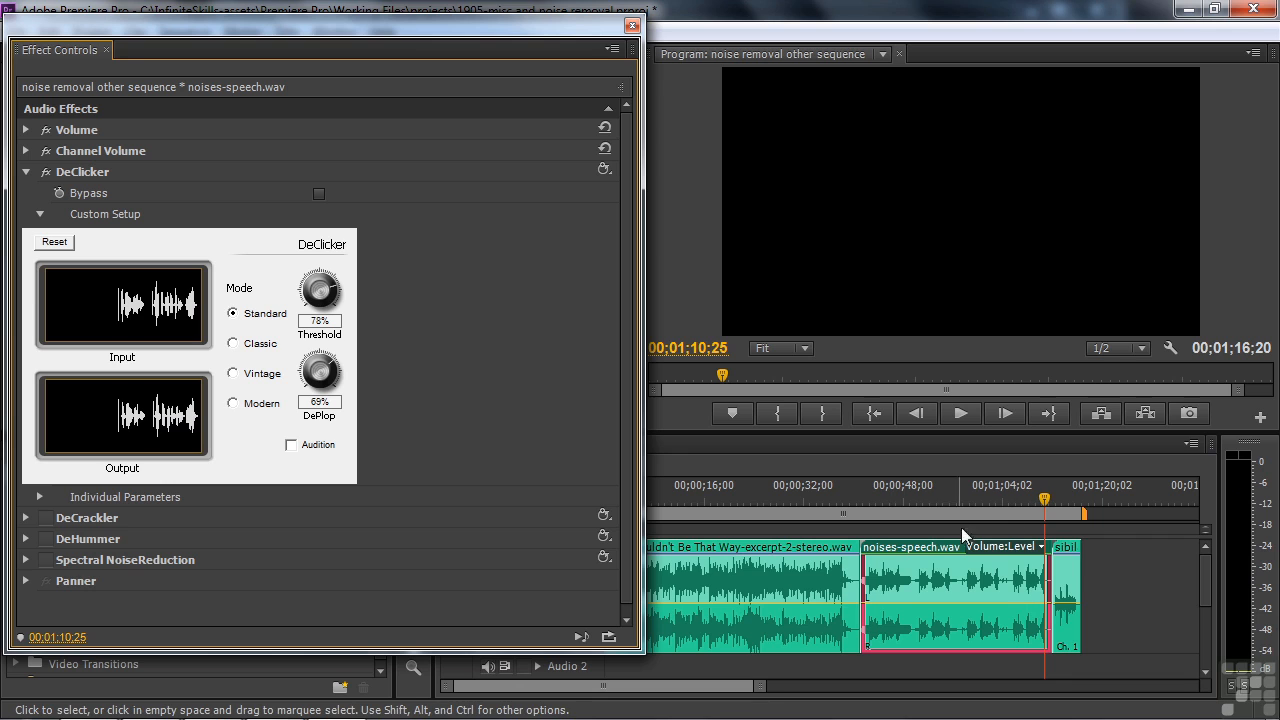
{"action": "left_click_drag", "start_coordinate": [992, 514], "coordinate": [953, 523]}
{"action": "key", "text": "space"}
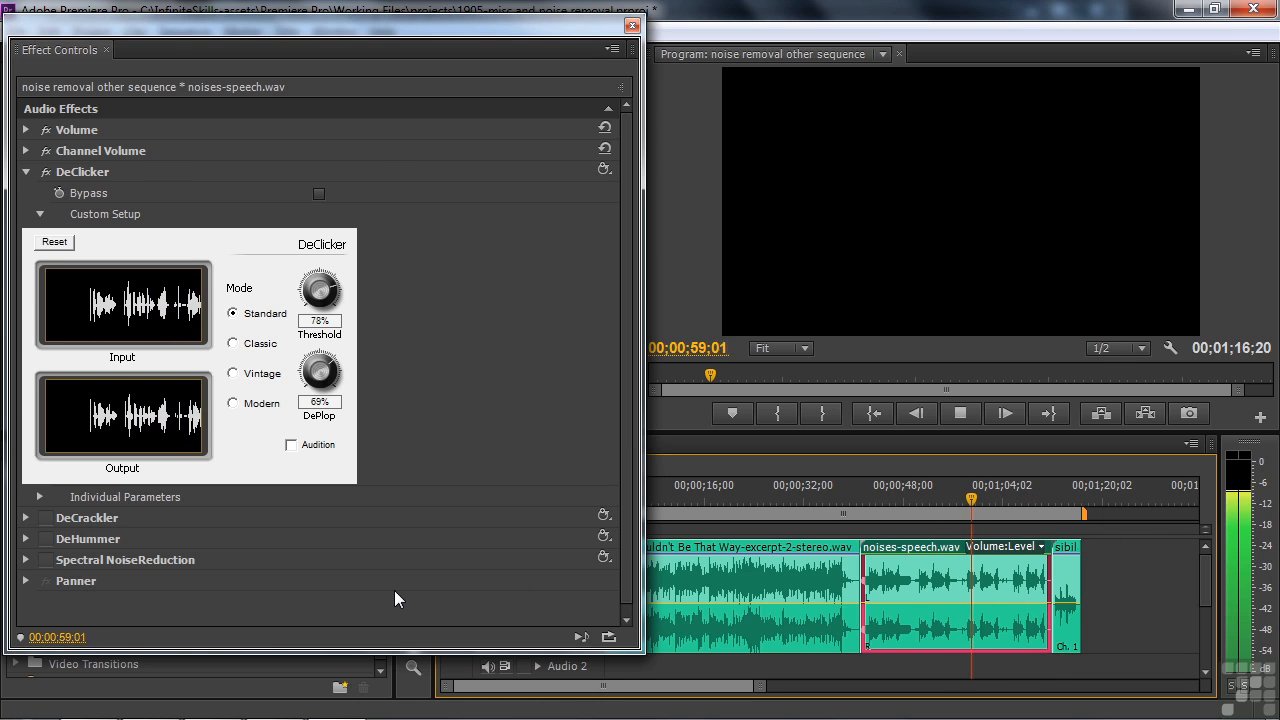
{"action": "key", "text": "space"}
Change the DeClicker mode to Vintage and listen to the speech clip with it
{"action": "left_click", "coordinate": [232, 374]}
{"action": "key", "text": "space"}
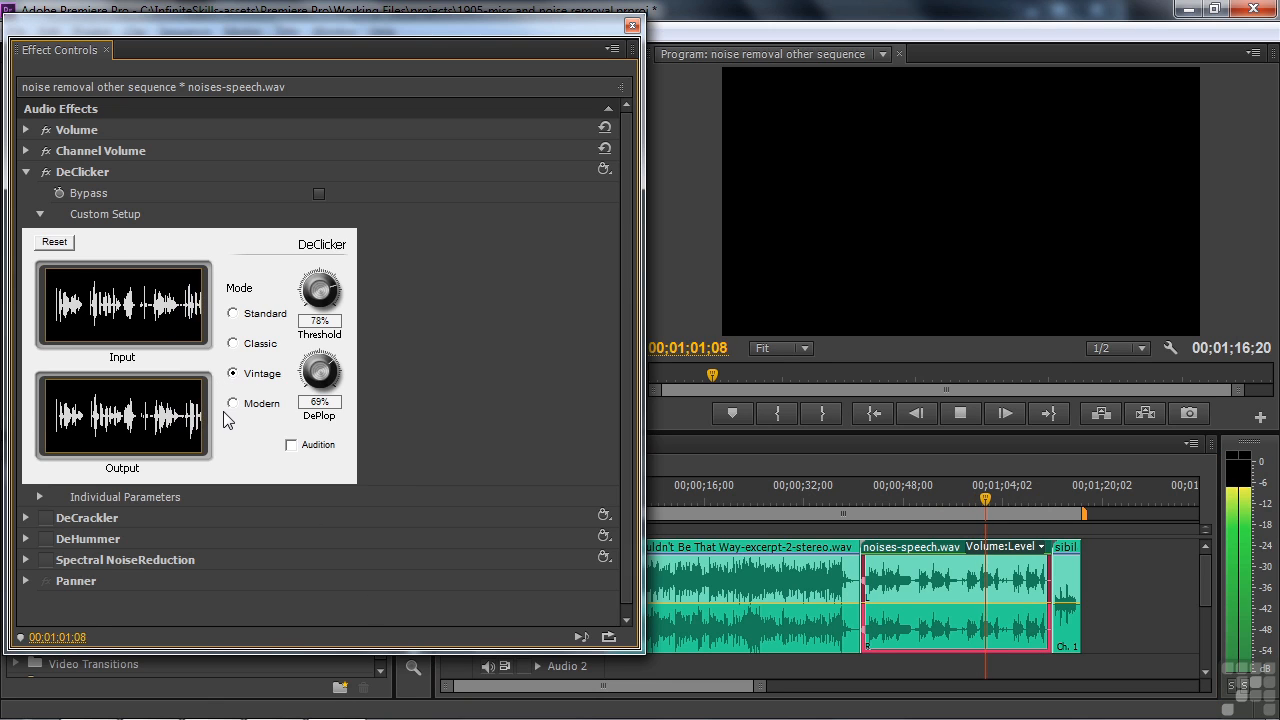
{"action": "left_click", "coordinate": [958, 414]}
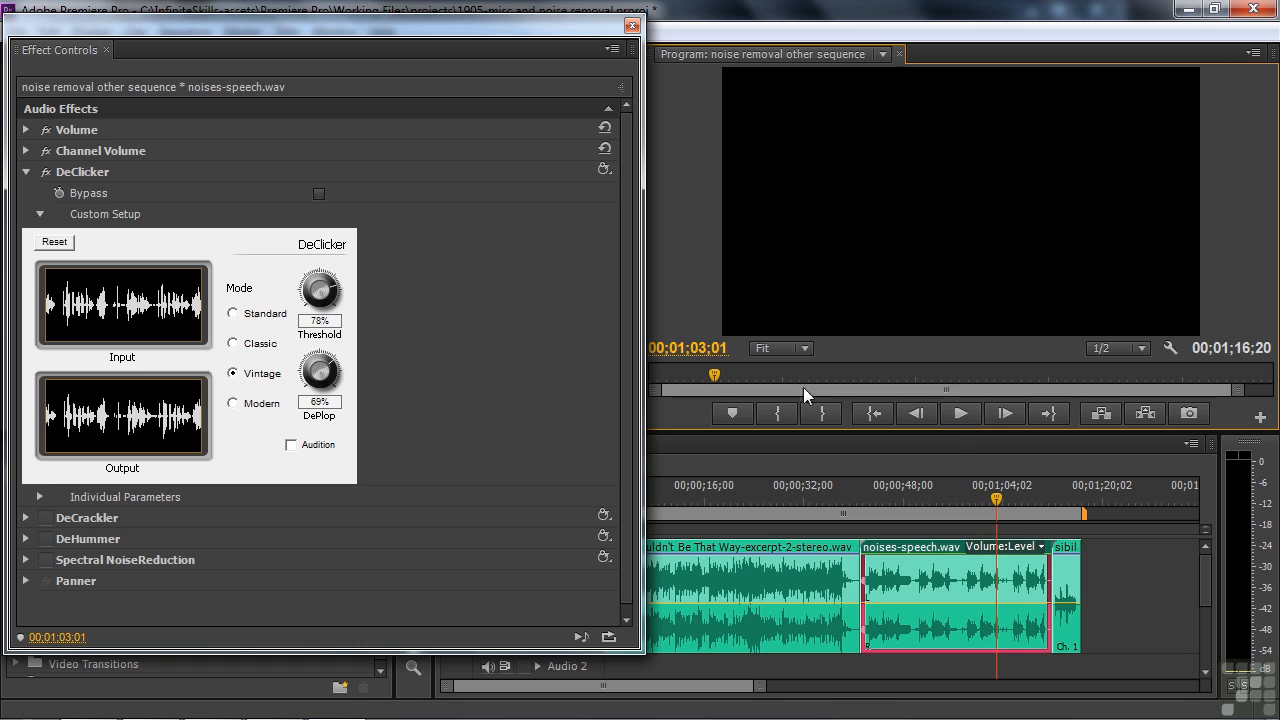
Enable DeClicker's Audition option and play the speech clip from 00;00;58;03 to hear only the detected clicks
{"action": "left_click", "coordinate": [291, 446]}
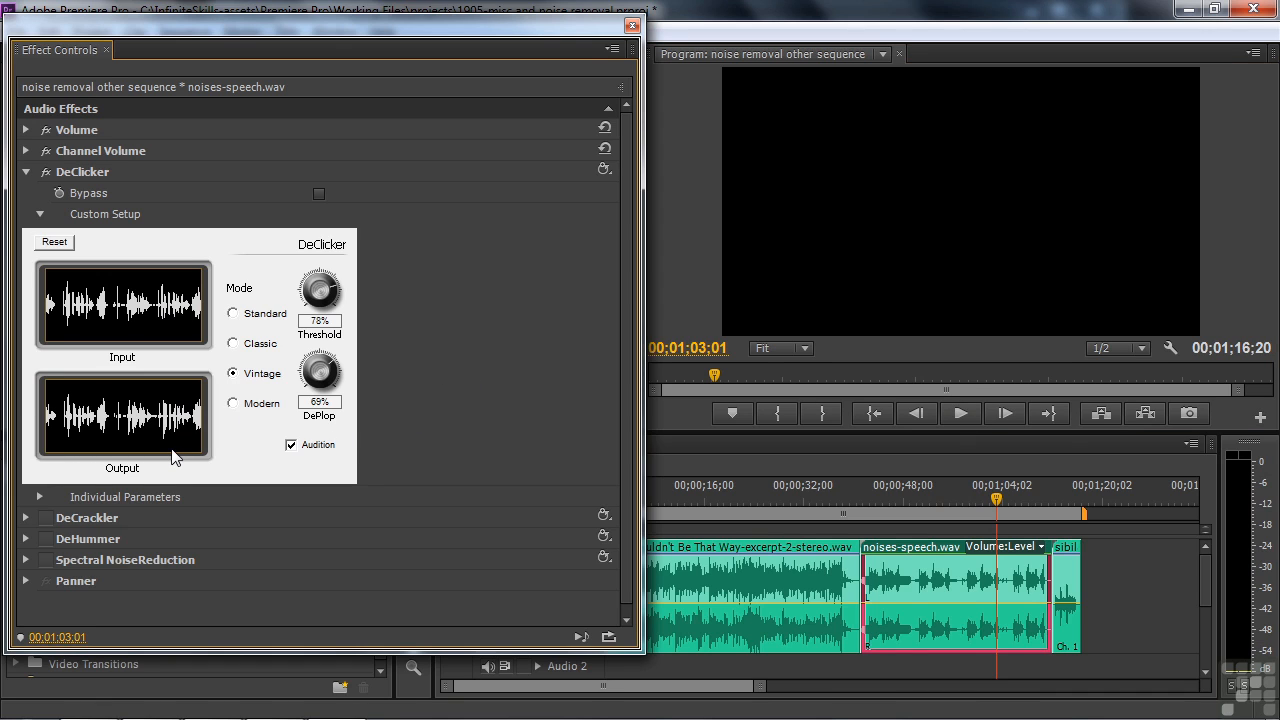
{"action": "left_click", "coordinate": [982, 510]}
{"action": "left_click_drag", "start_coordinate": [982, 510], "coordinate": [964, 510]}
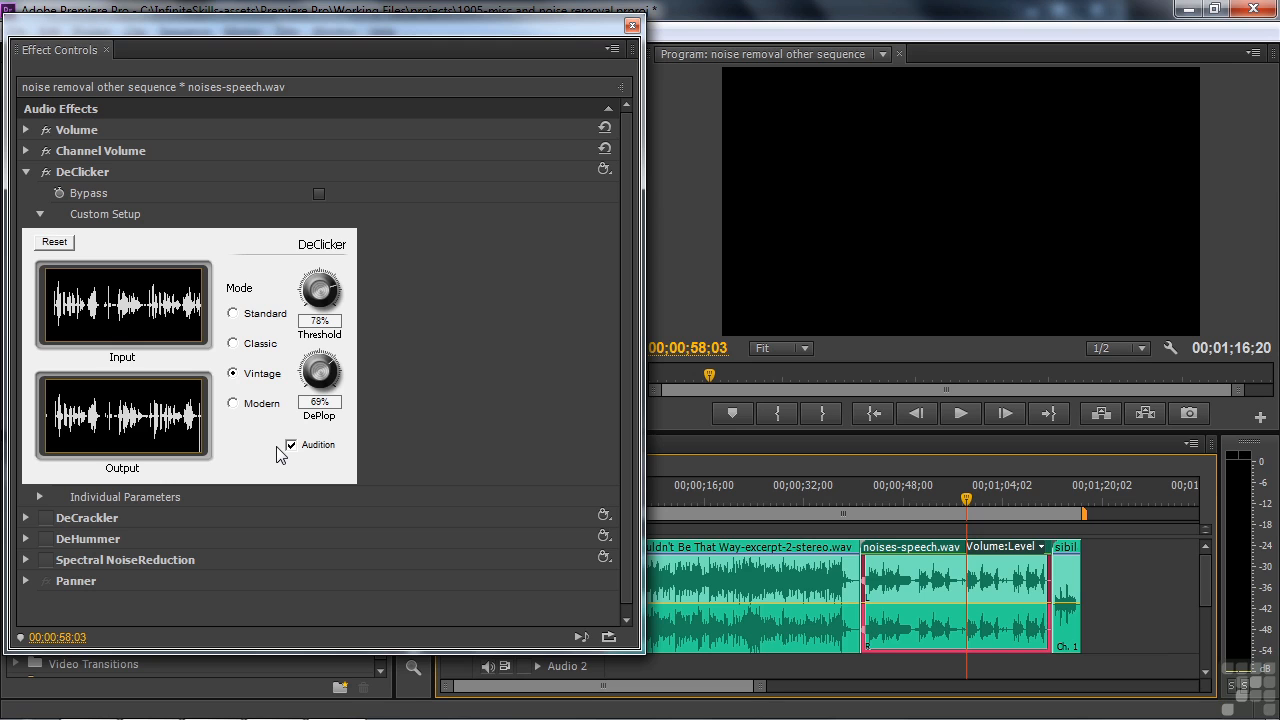
{"action": "left_click", "coordinate": [959, 417]}
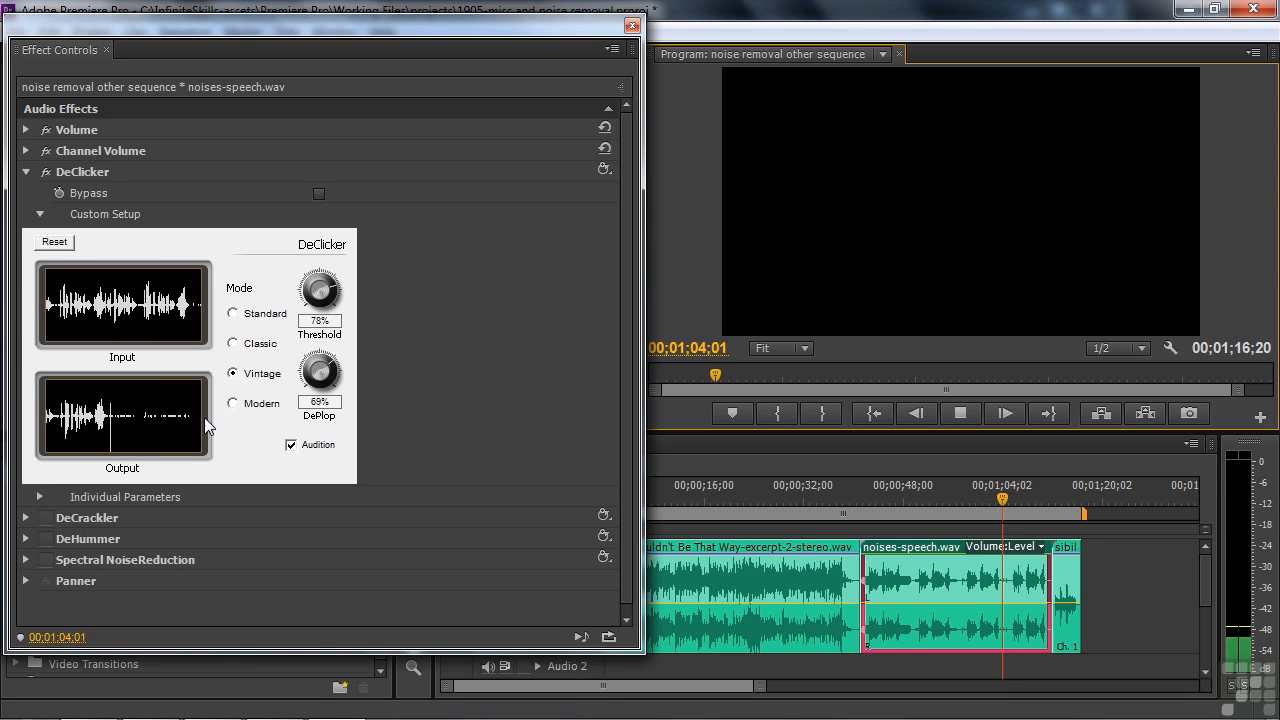
{"action": "key", "text": "space"}
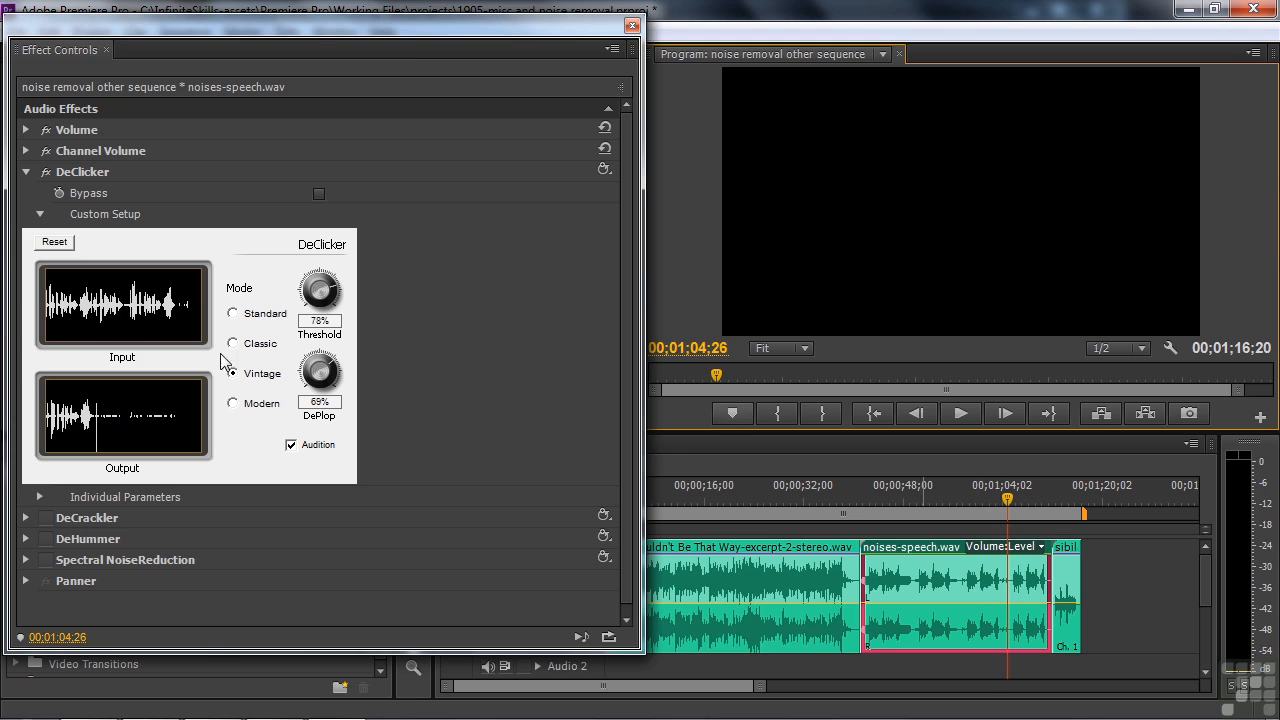
Turn off DeClicker's Audition option and replay the speech clip from about 00;00;59
{"action": "left_click", "coordinate": [291, 444]}
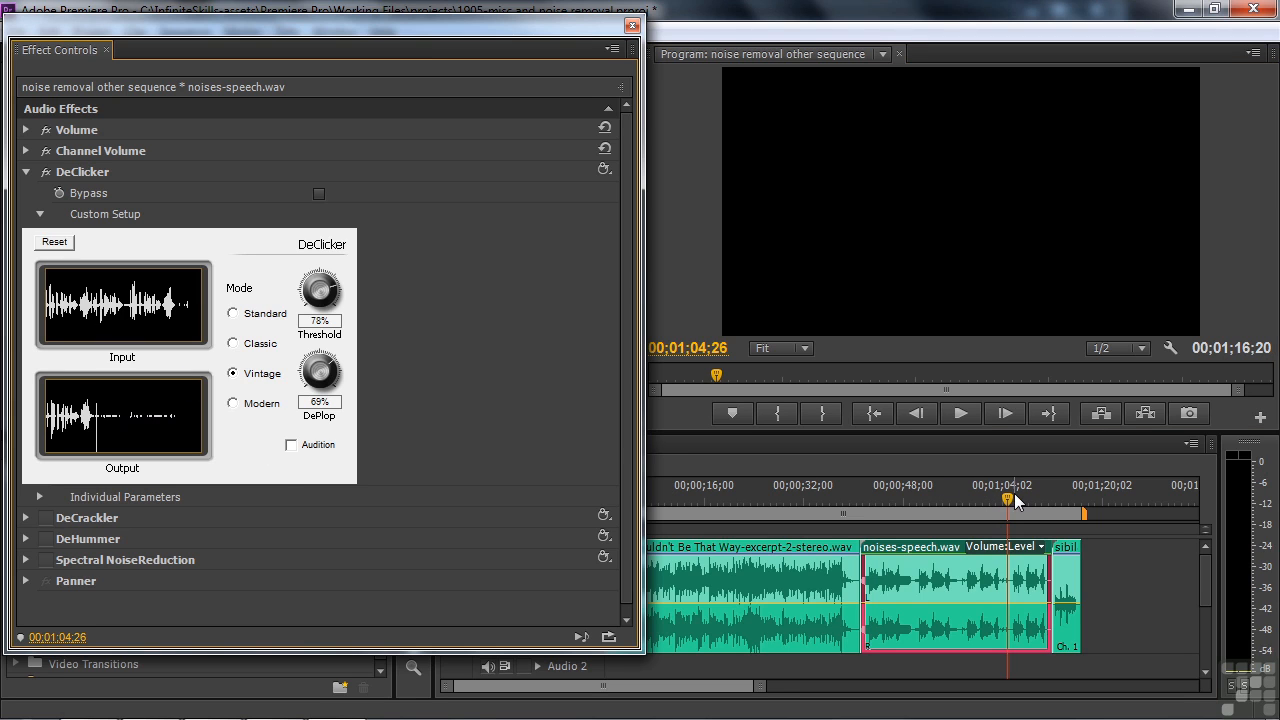
{"action": "left_click", "coordinate": [972, 496]}
{"action": "left_click", "coordinate": [962, 414]}
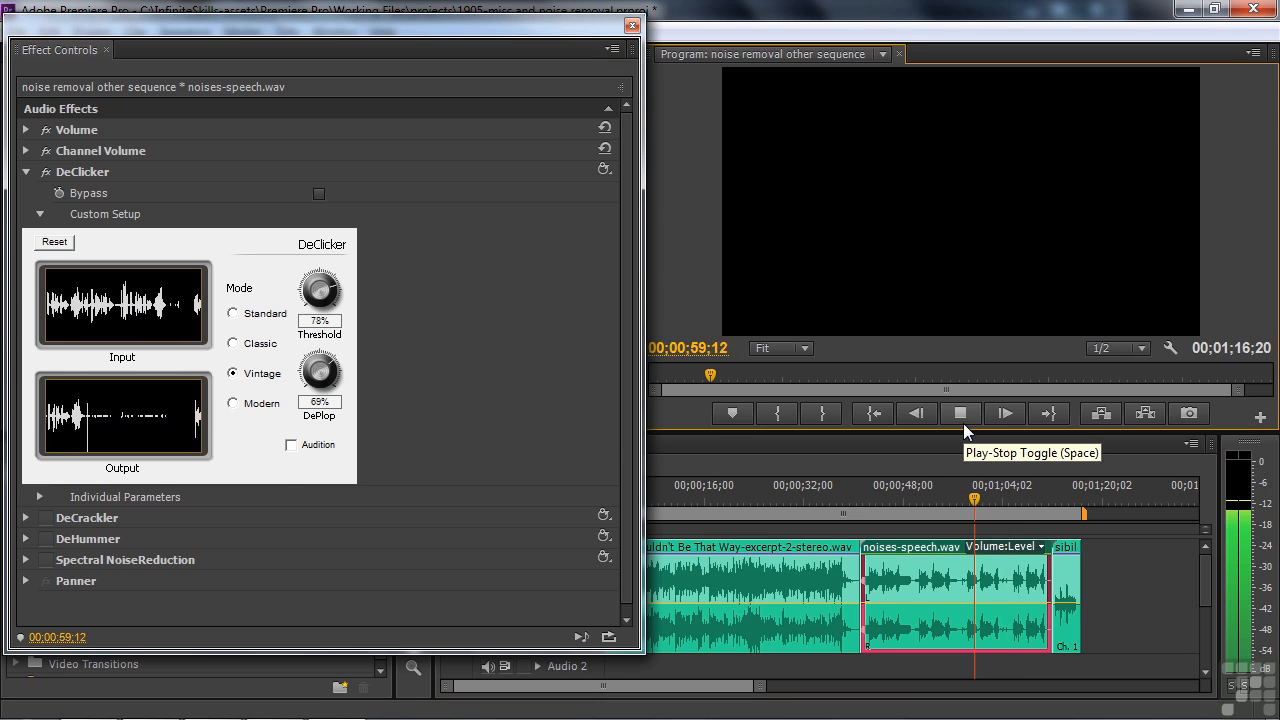
{"action": "left_click", "coordinate": [963, 419]}
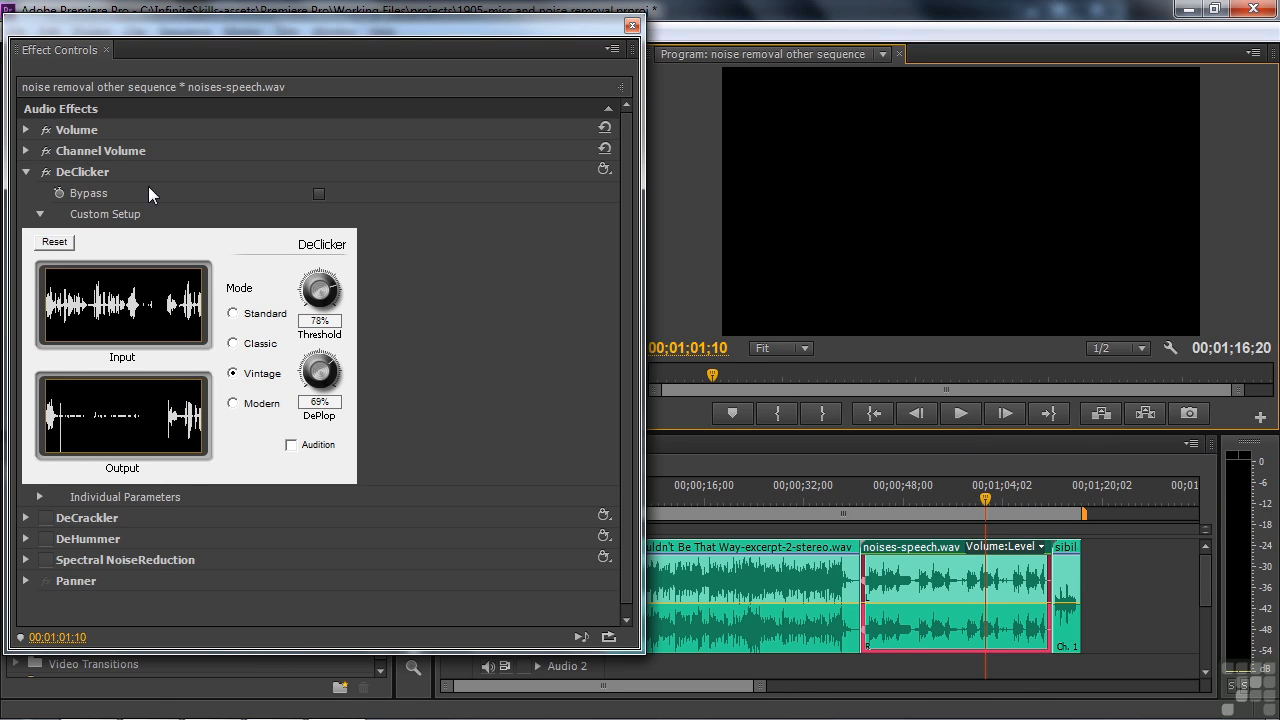
Enable DeCrackler instead of DeClicker on noises-speech.wav and show its custom setup
{"action": "left_click", "coordinate": [30, 172]}
{"action": "left_click", "coordinate": [28, 193]}
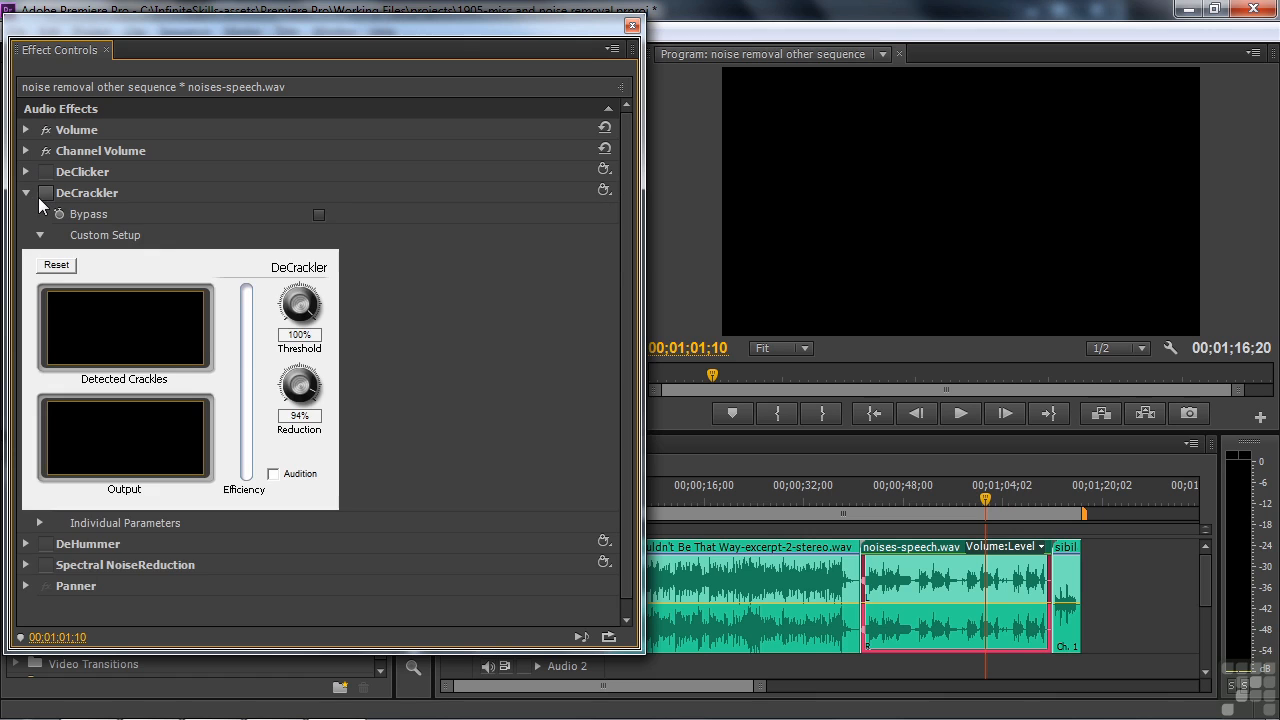
{"action": "left_click", "coordinate": [45, 193]}
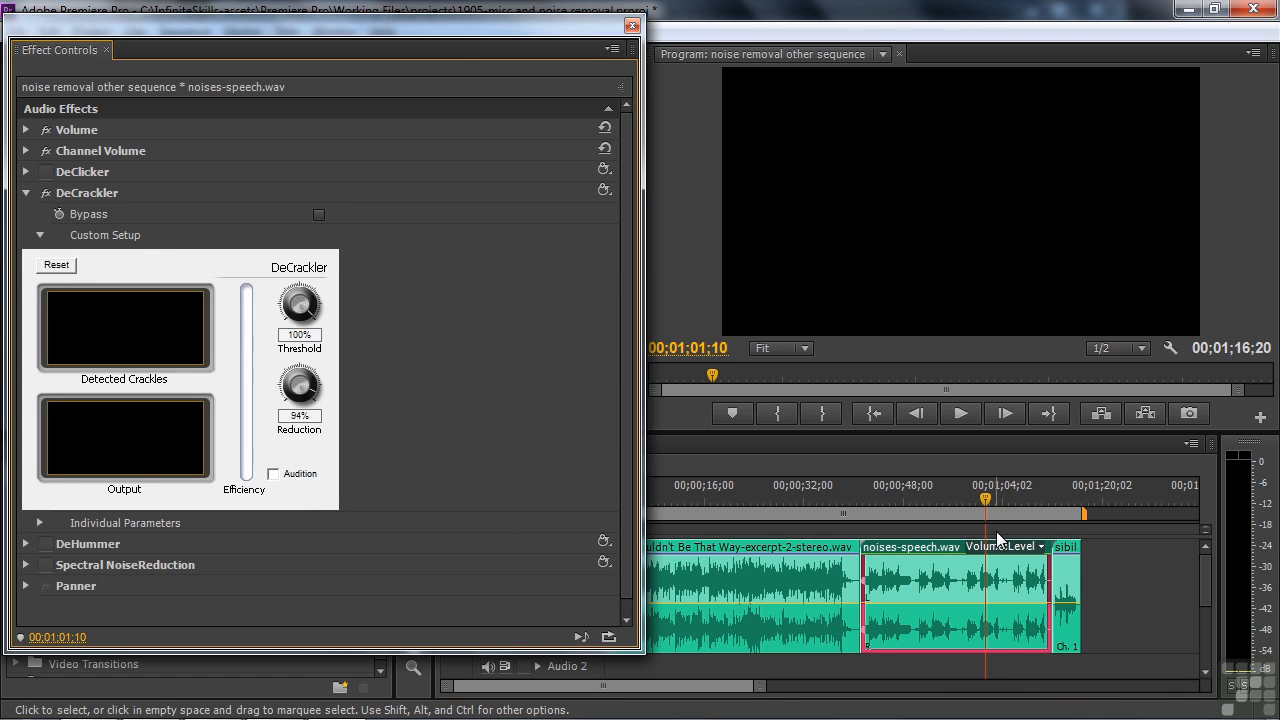
Play the speech clip from 00;00;57;28 with DeCrackler active, and turn the effect off
{"action": "left_click", "coordinate": [966, 505]}
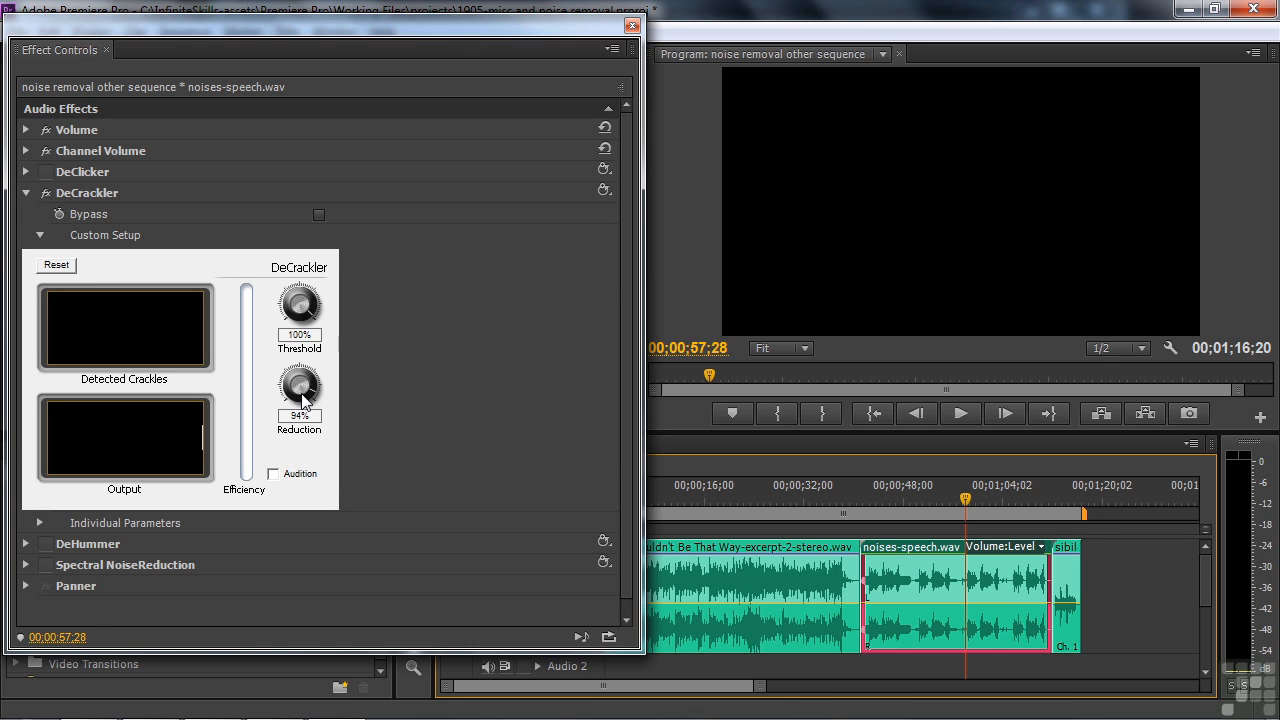
{"action": "key", "text": "space"}
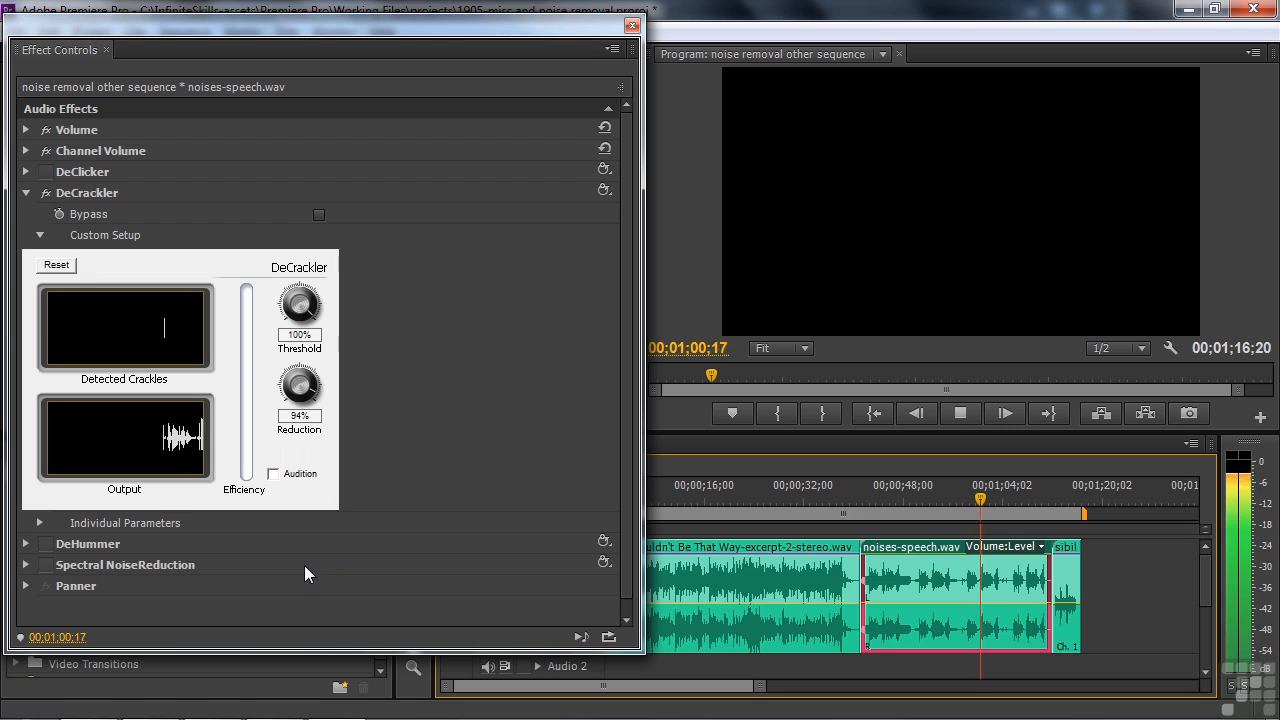
{"action": "left_click", "coordinate": [975, 413]}
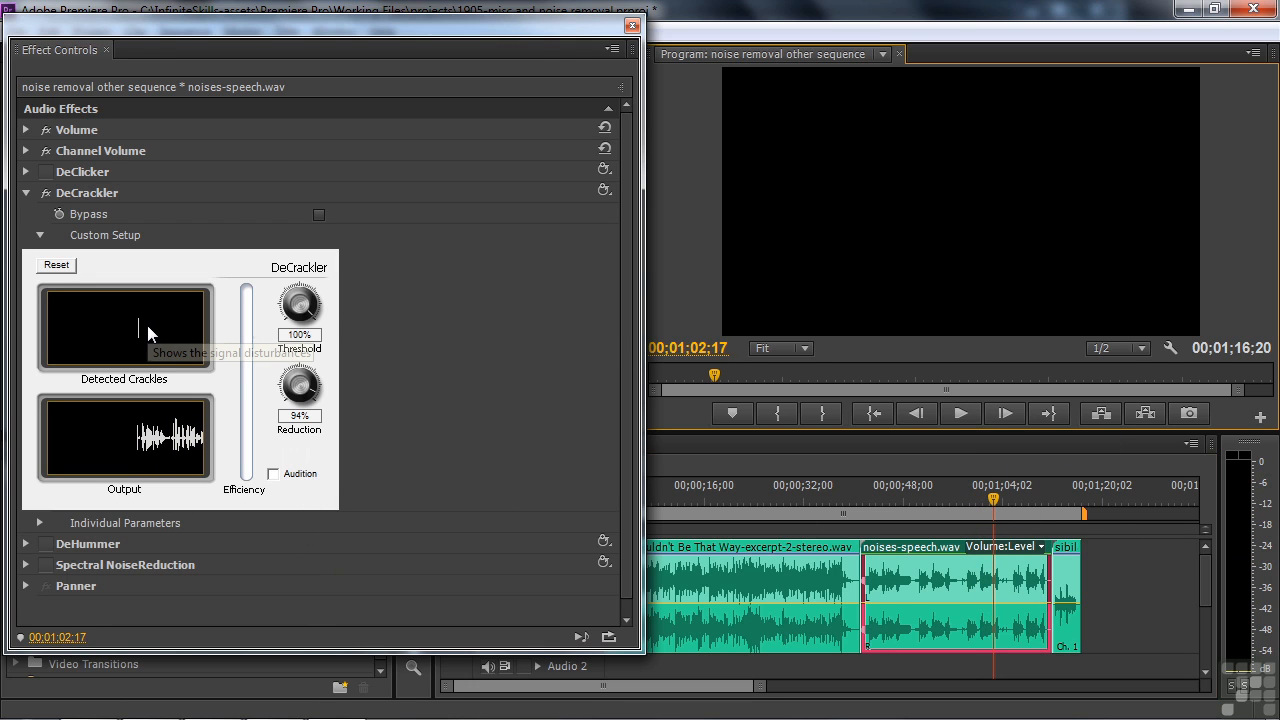
{"action": "left_click", "coordinate": [45, 192]}
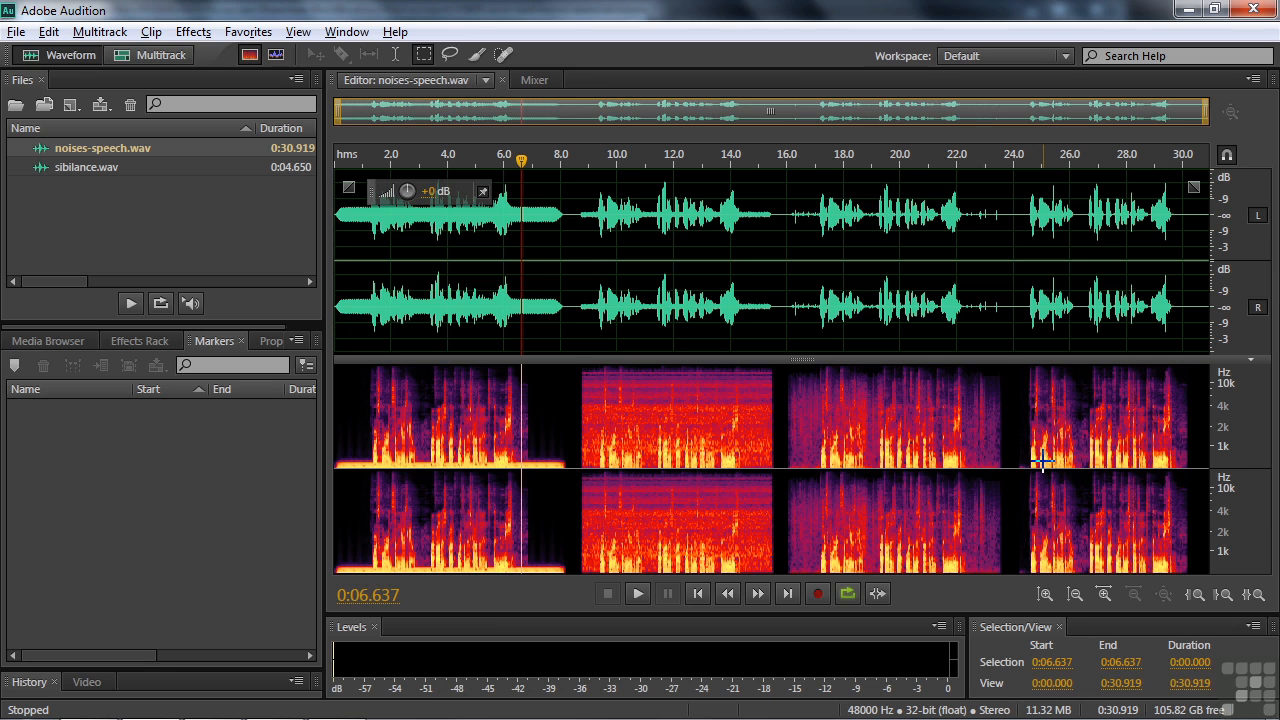
Switch to Adobe Audition, select the click from 0:25.385 to 0:25.426 in the spectrogram of noises-speech.wav, and apply Auto Heal
{"action": "left_click", "coordinate": [1067, 162]}
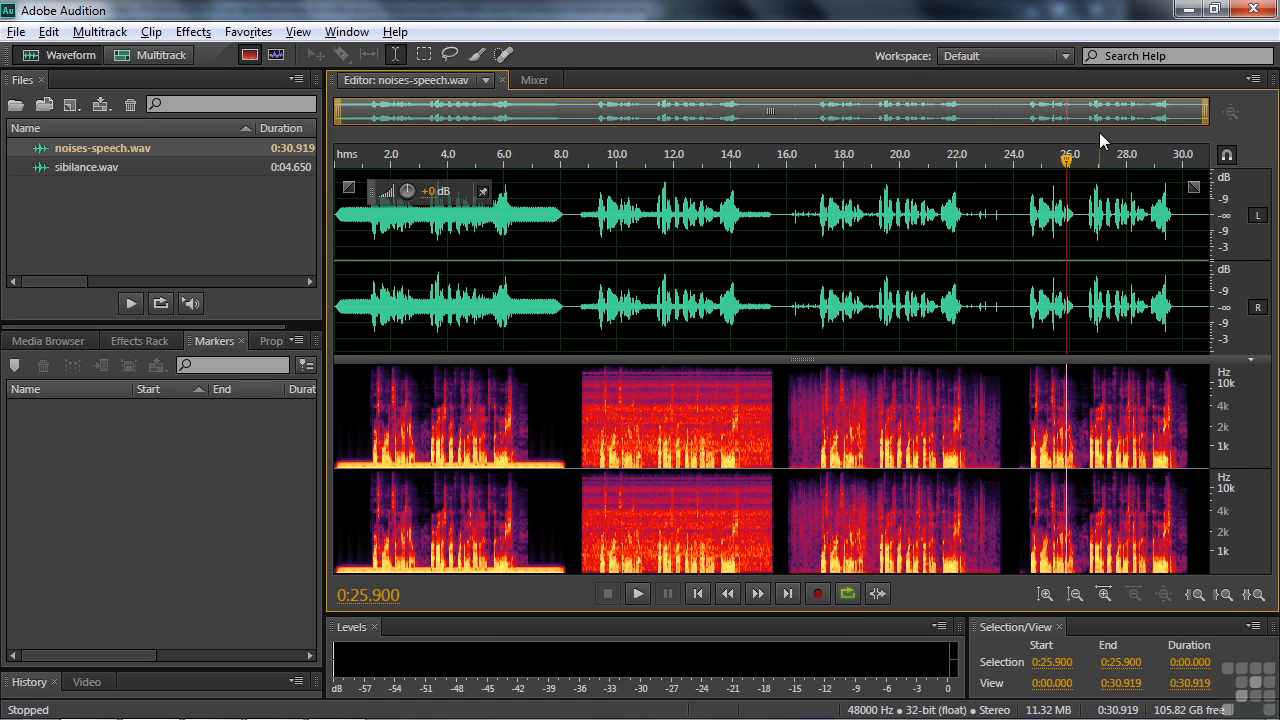
{"action": "key", "text": "equal"}
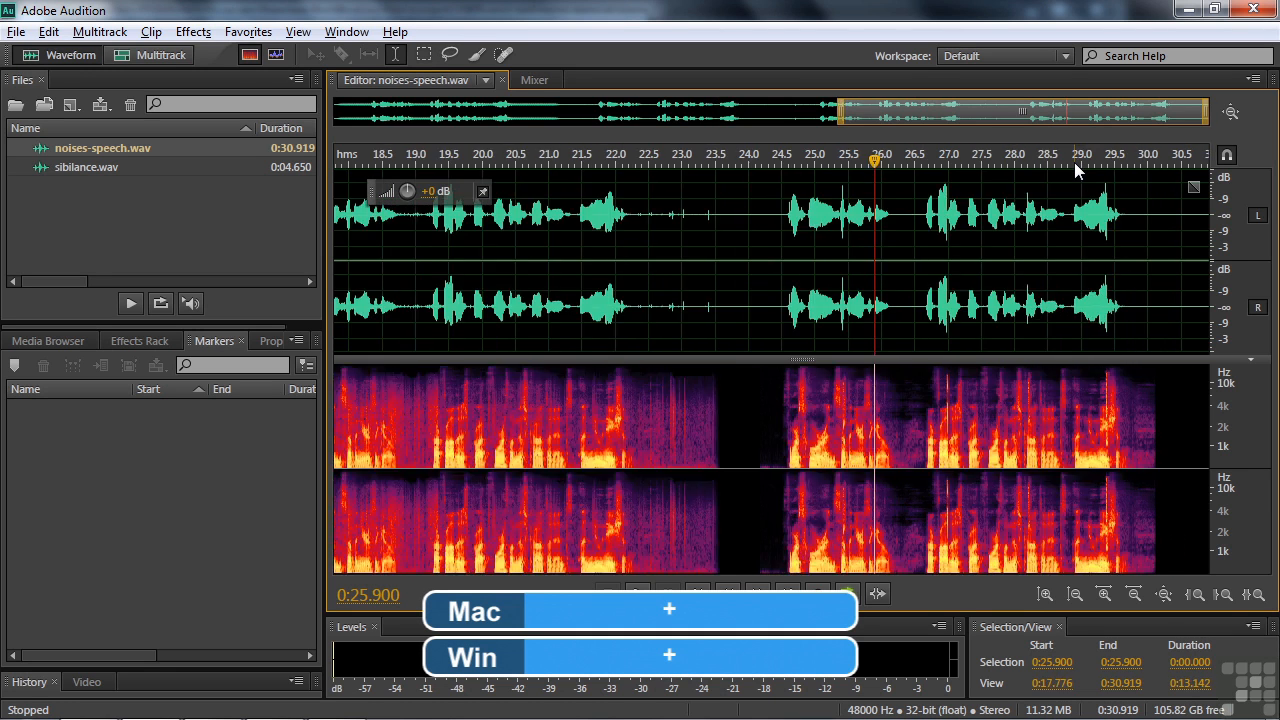
{"action": "key", "text": "equal"}
{"action": "left_click", "coordinate": [579, 372]}
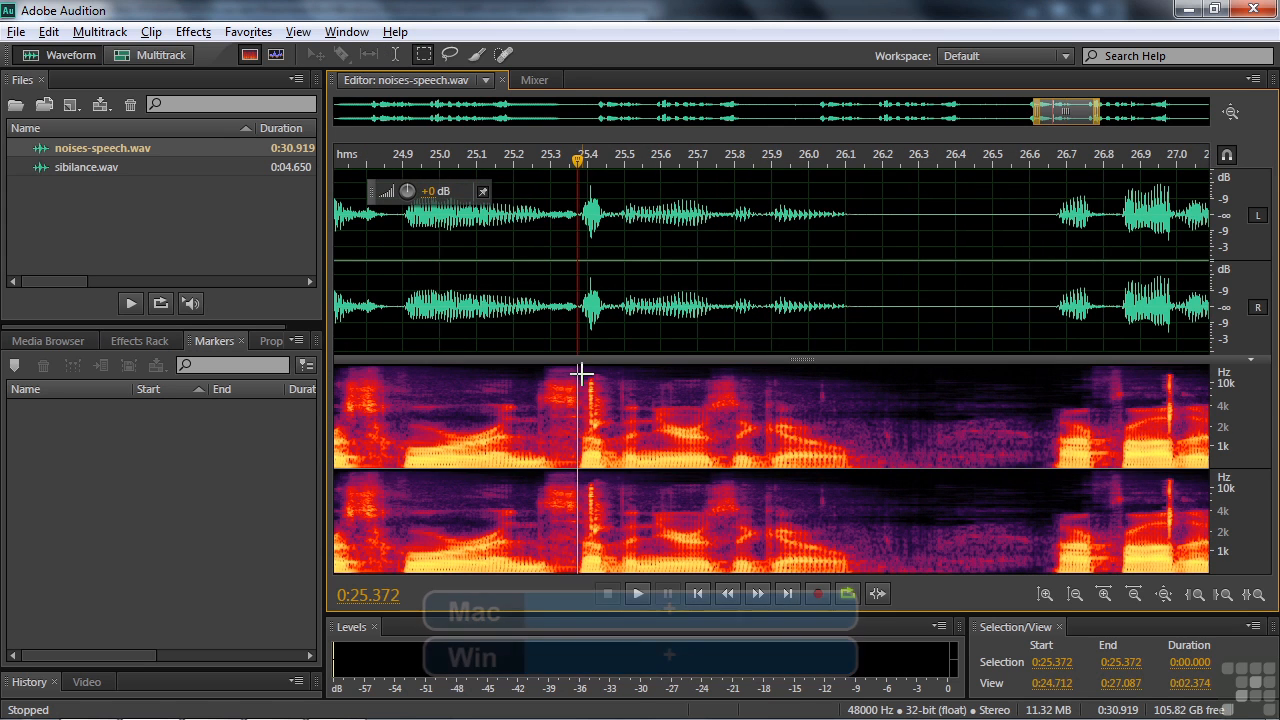
{"action": "key", "text": "equal"}
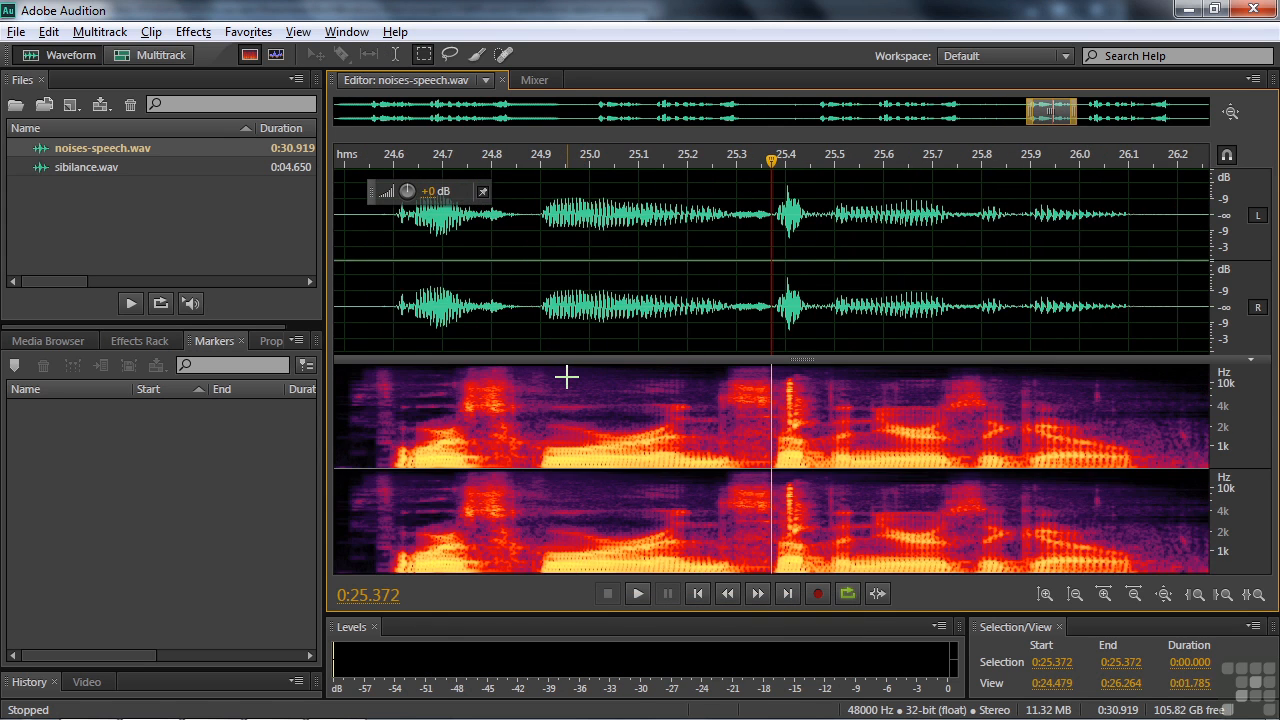
{"action": "left_click_drag", "start_coordinate": [781, 370], "coordinate": [806, 444]}
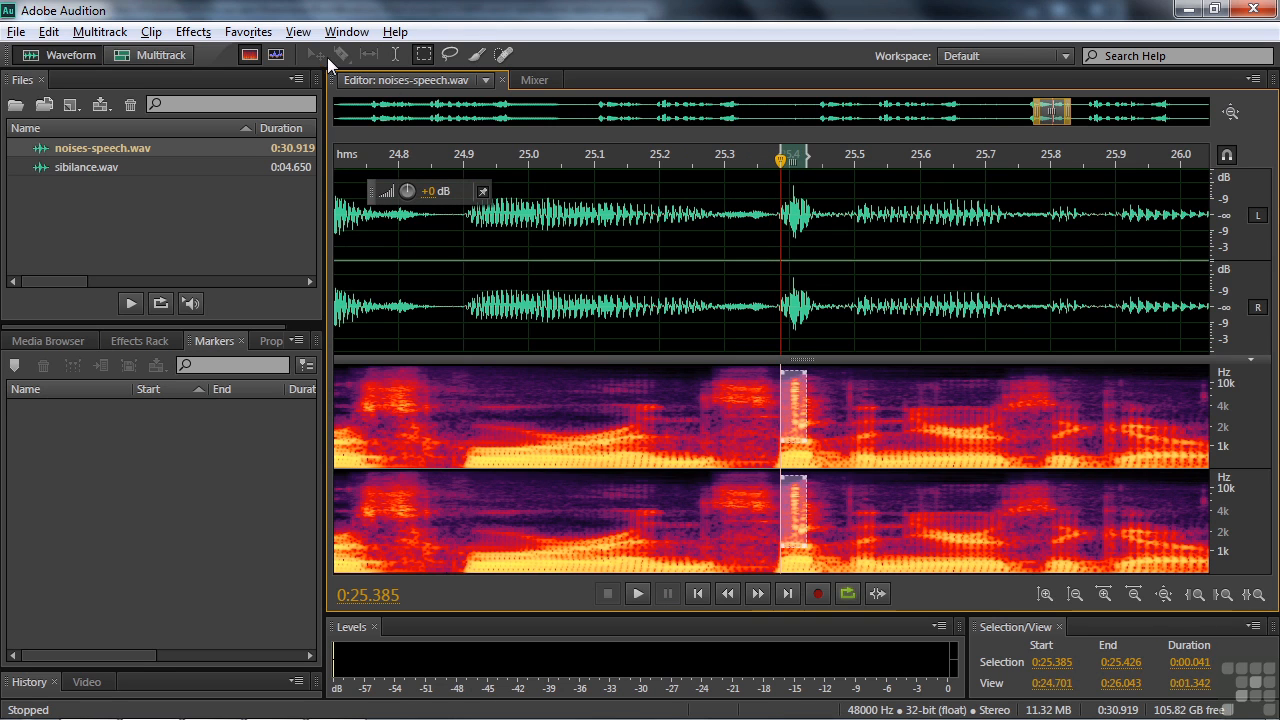
{"action": "left_click", "coordinate": [248, 31]}
{"action": "left_click", "coordinate": [272, 54]}
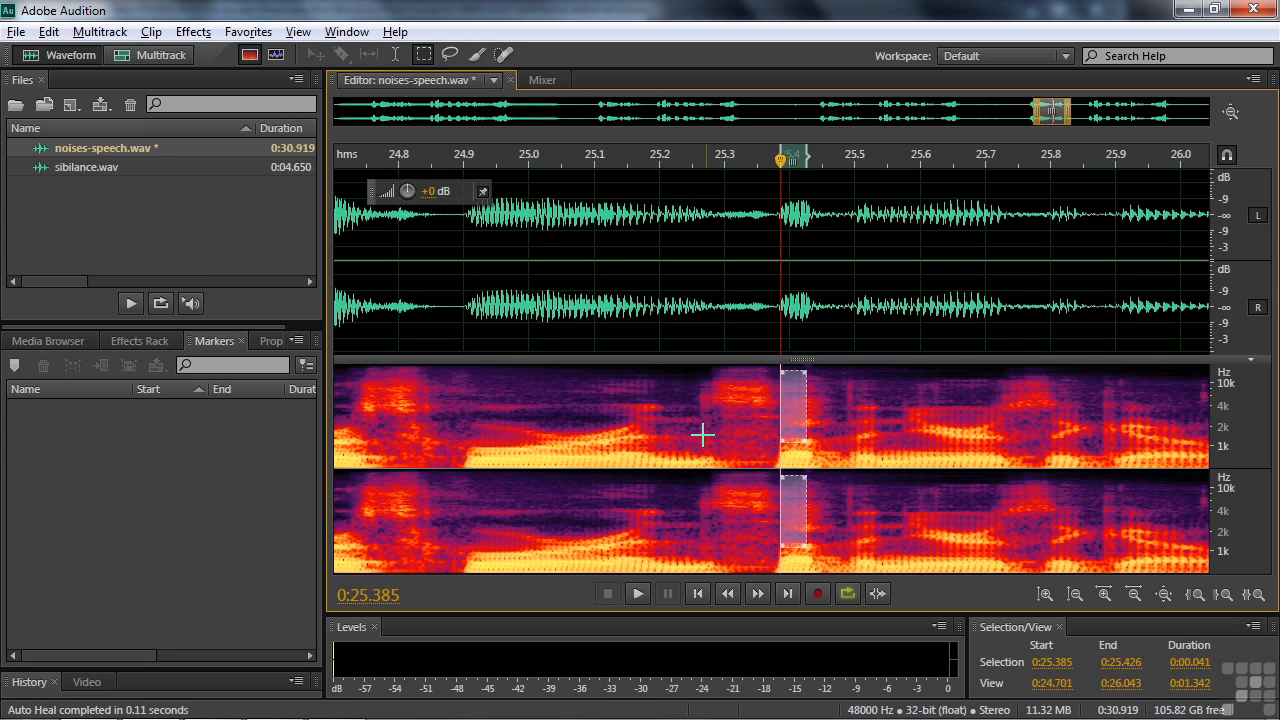
Play noises-speech.wav from 0:25.152 to hear the repaired click and the speech that follows
{"action": "left_click", "coordinate": [626, 409]}
{"action": "key", "text": "space"}
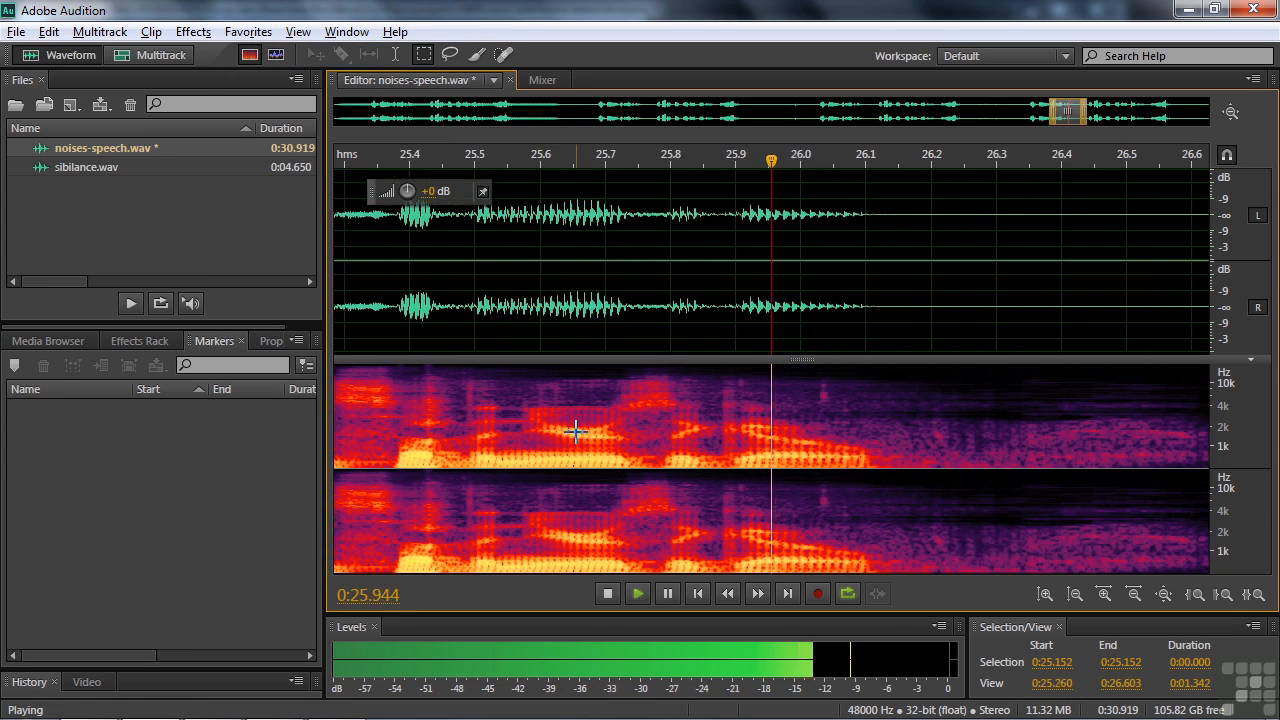
{"action": "key", "text": "space"}
{"action": "key", "text": "space"}
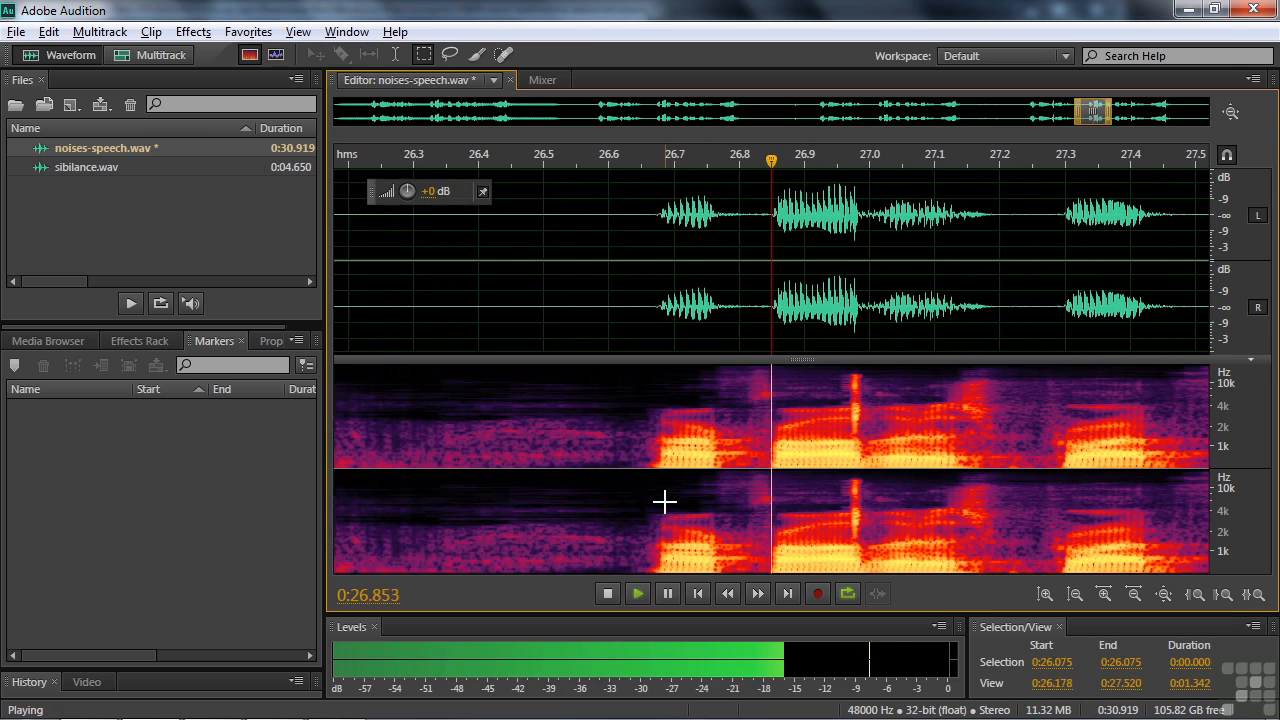
{"action": "key", "text": "space"}
Auto Heal the click from 0:26.953 to 0:27.000 in the spectrogram and play the result from 0:26.700
{"action": "left_click_drag", "start_coordinate": [640, 366], "coordinate": [668, 466]}
{"action": "left_click", "coordinate": [248, 31]}
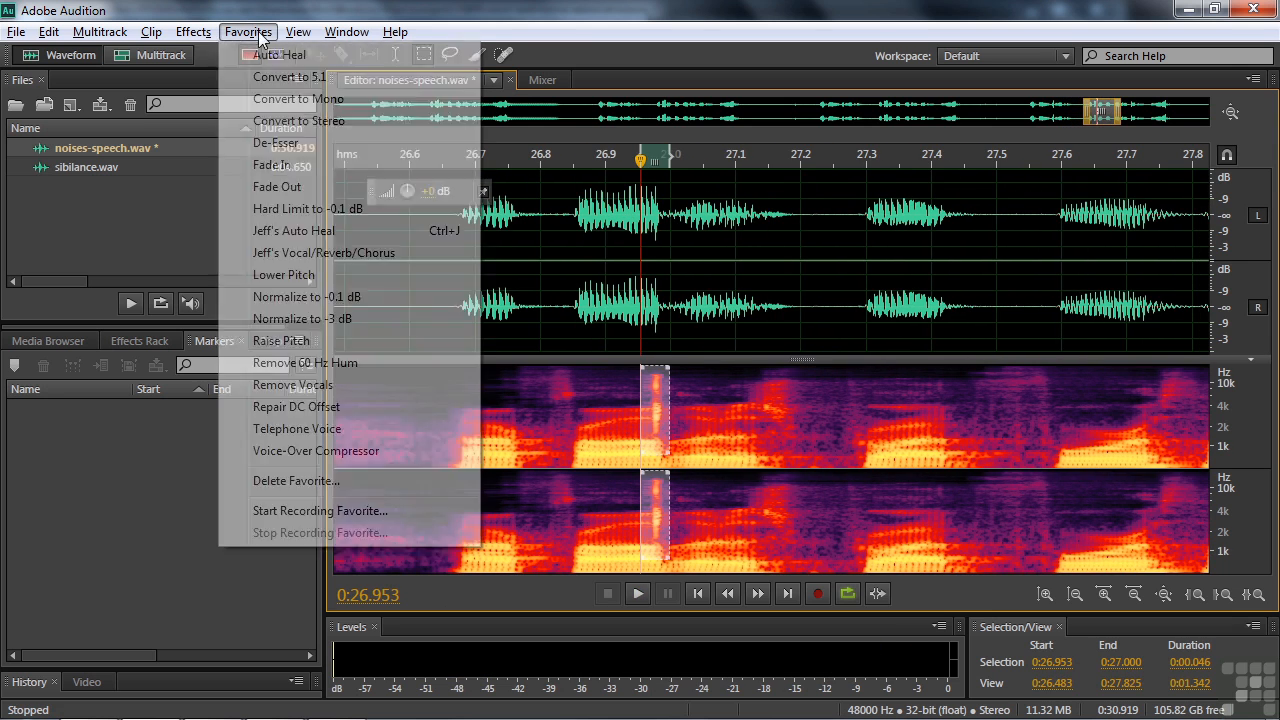
{"action": "left_click", "coordinate": [263, 56]}
{"action": "left_click", "coordinate": [477, 400]}
{"action": "key", "text": "space"}
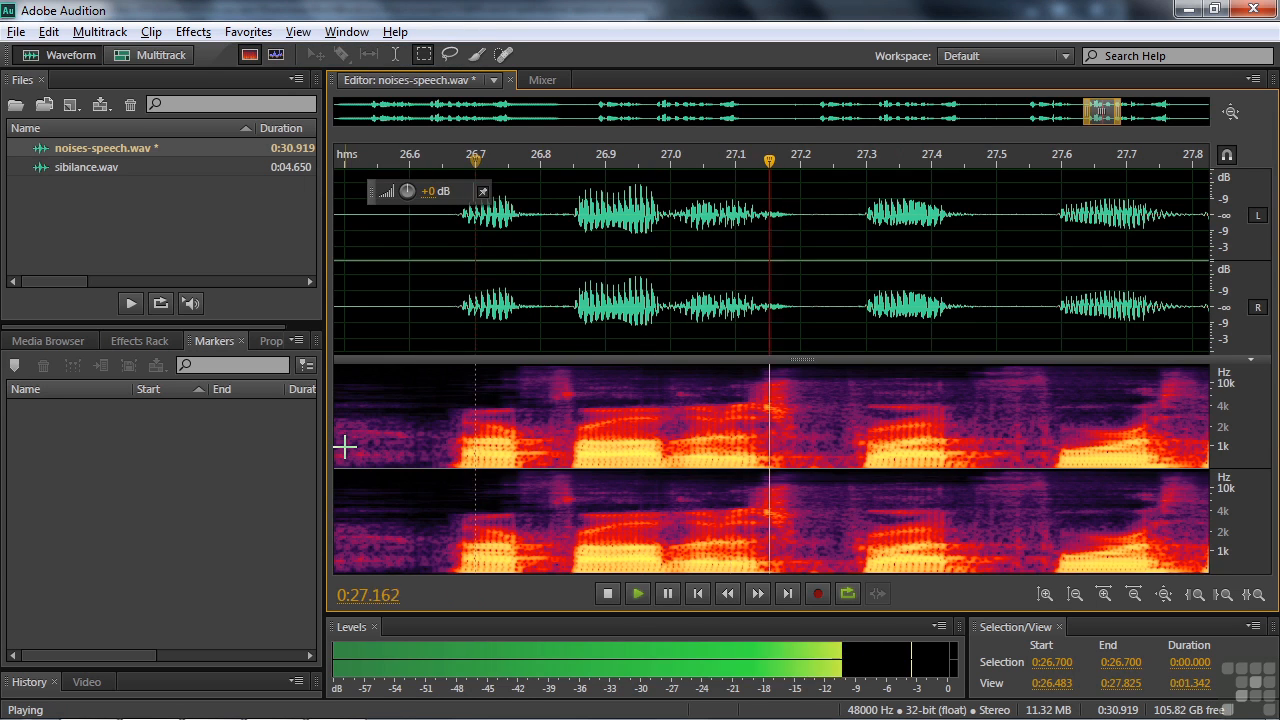
{"action": "key", "text": "space"}
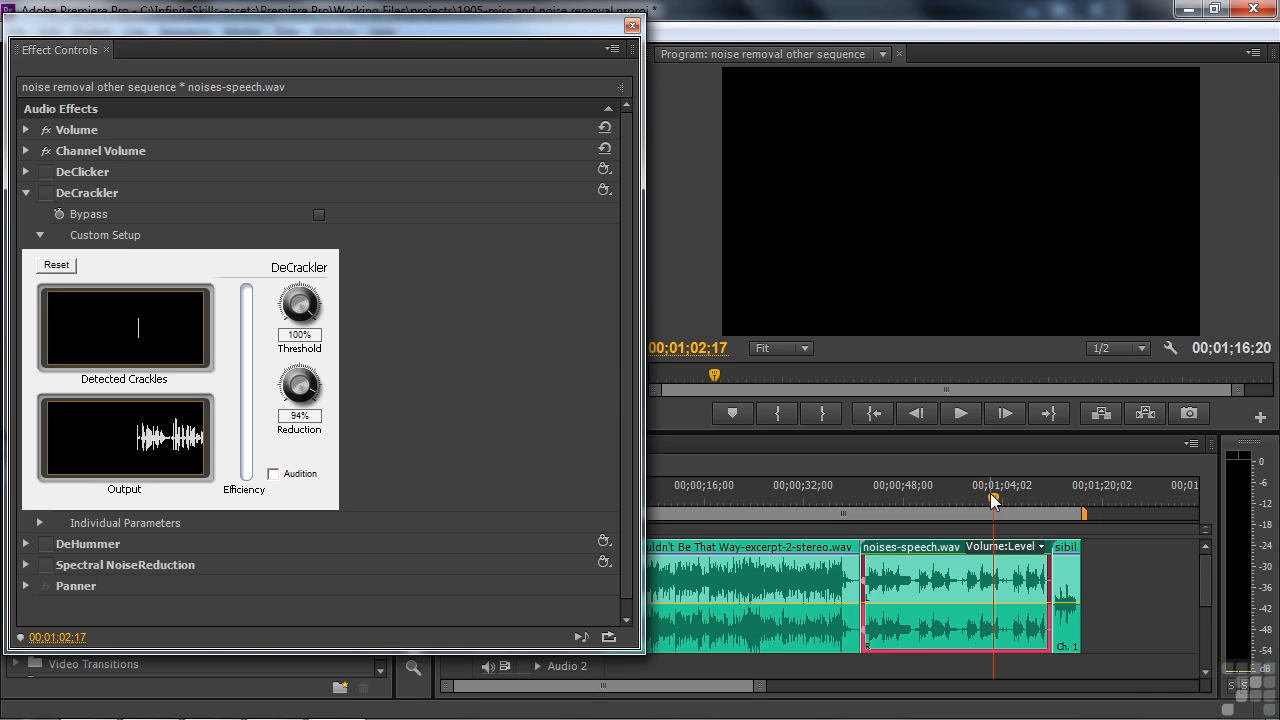
In Premiere Pro, enable Spectral NoiseReduction on noises-speech.wav, show its custom setup, and play the beginning of the speech clip
{"action": "left_click", "coordinate": [47, 566]}
{"action": "left_click", "coordinate": [26, 565]}
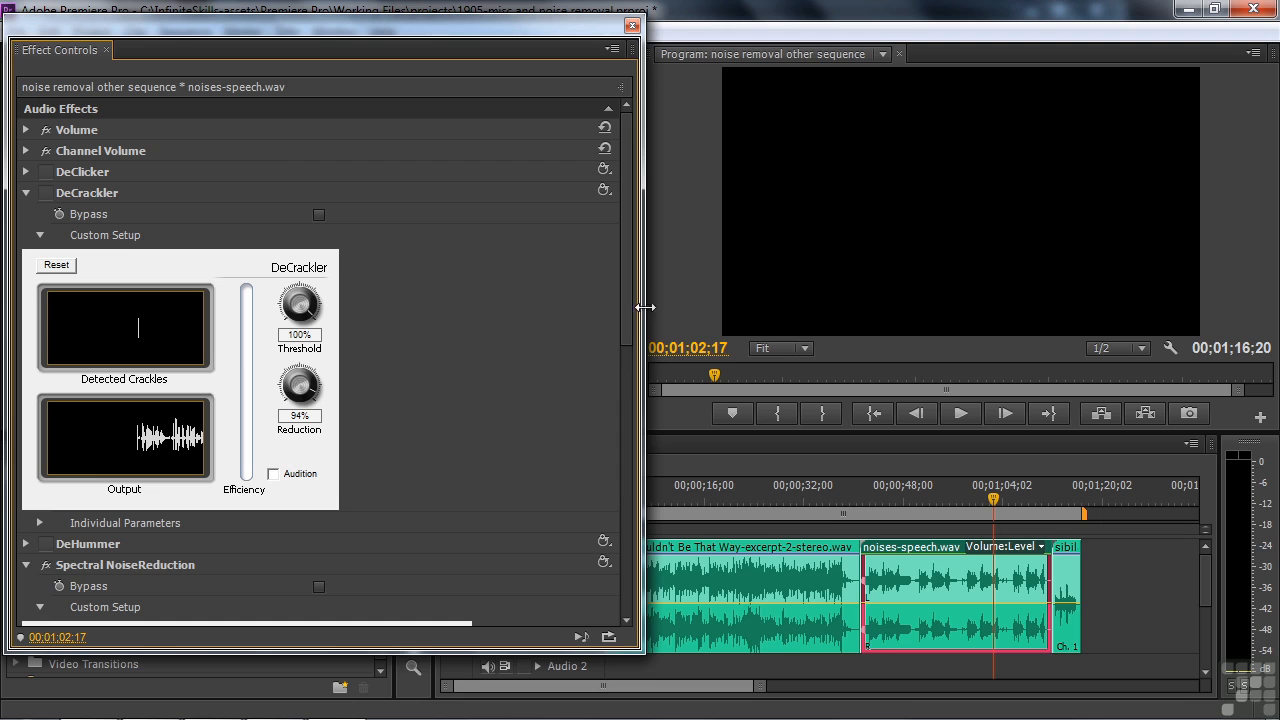
{"action": "left_click_drag", "start_coordinate": [630, 281], "coordinate": [620, 510]}
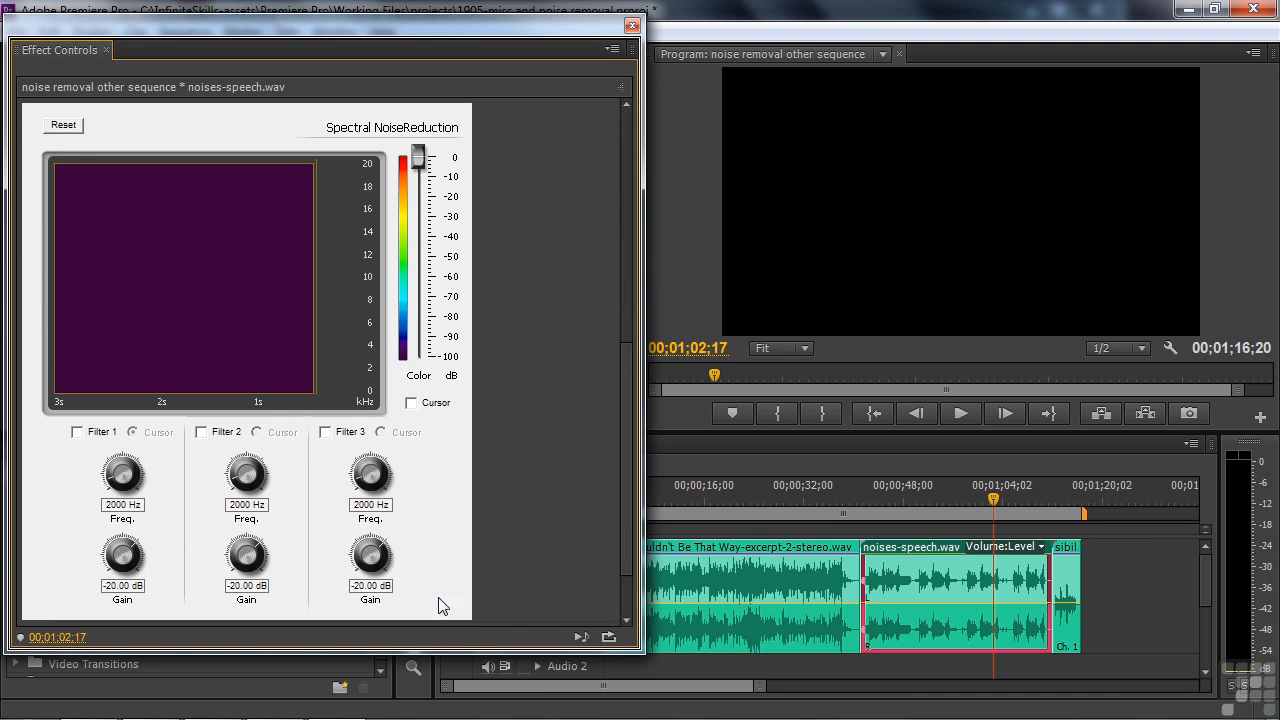
{"action": "key", "text": "space"}
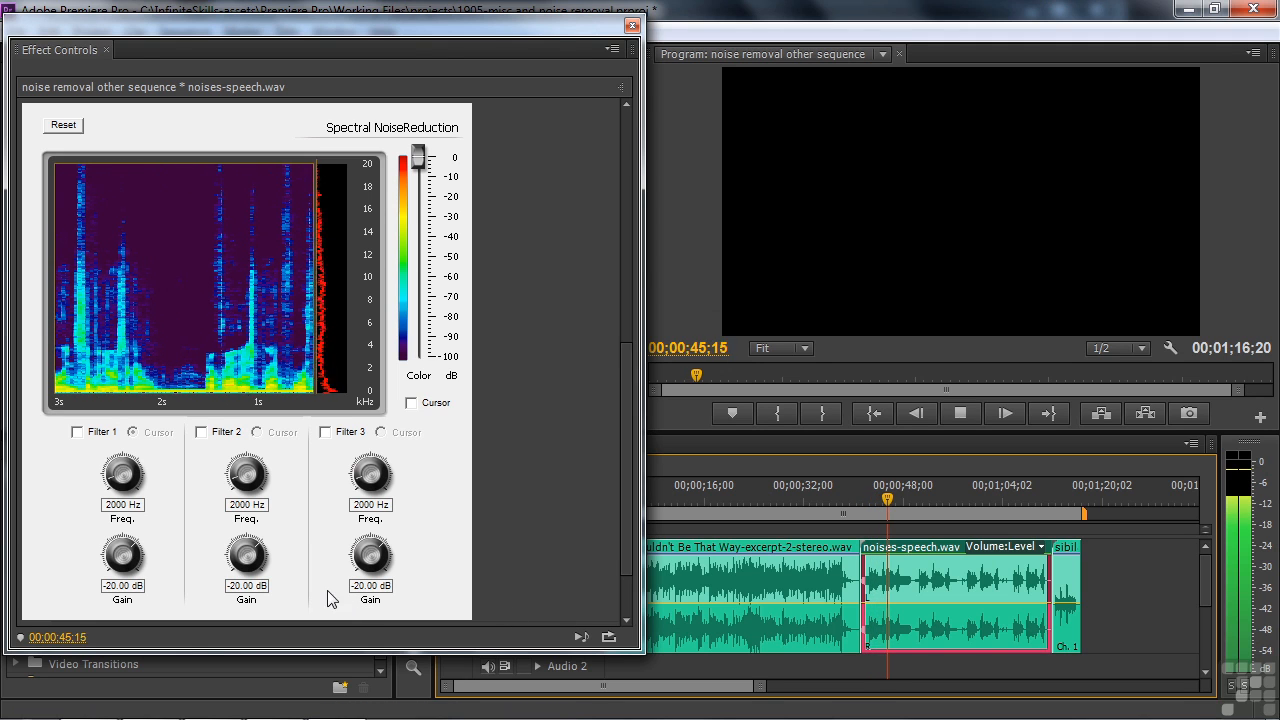
{"action": "key", "text": "space"}
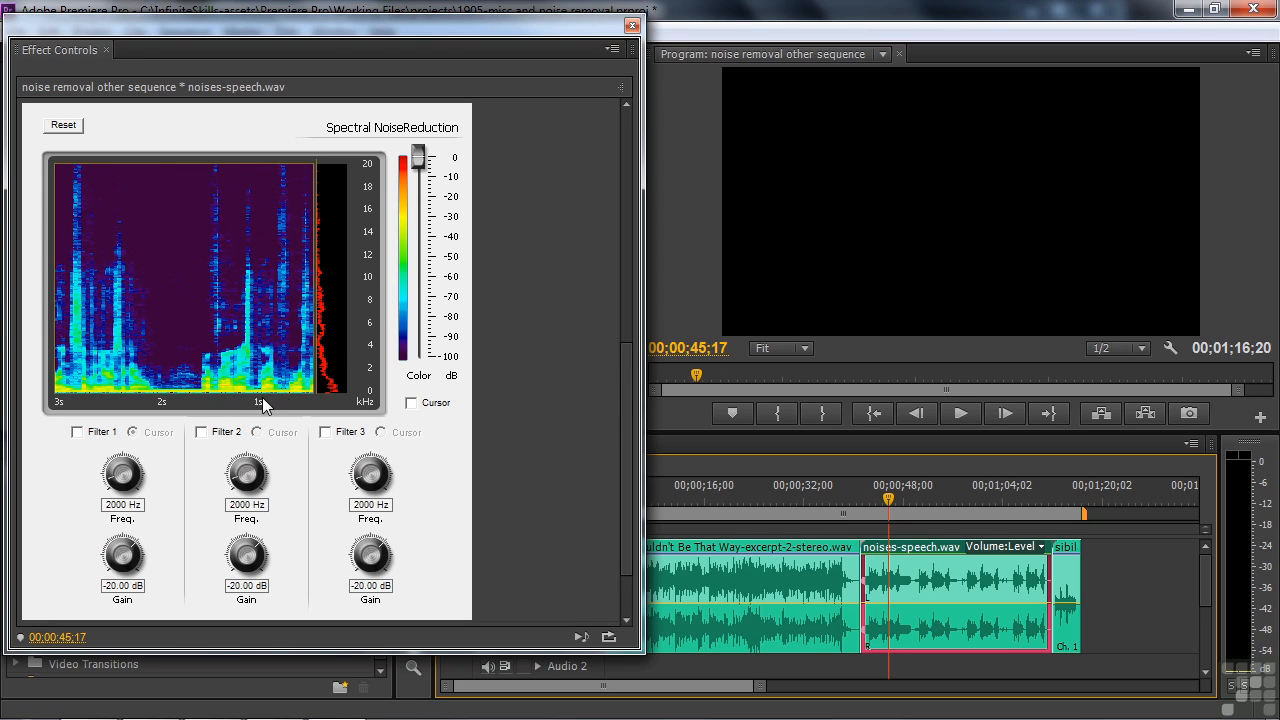
Turn on Filter 1 of Spectral NoiseReduction with a frequency of 60 Hz and a gain of -60 dB
{"action": "left_click", "coordinate": [77, 433]}
{"action": "left_click", "coordinate": [122, 505]}
{"action": "type", "text": "60"}
{"action": "key", "text": "Return"}
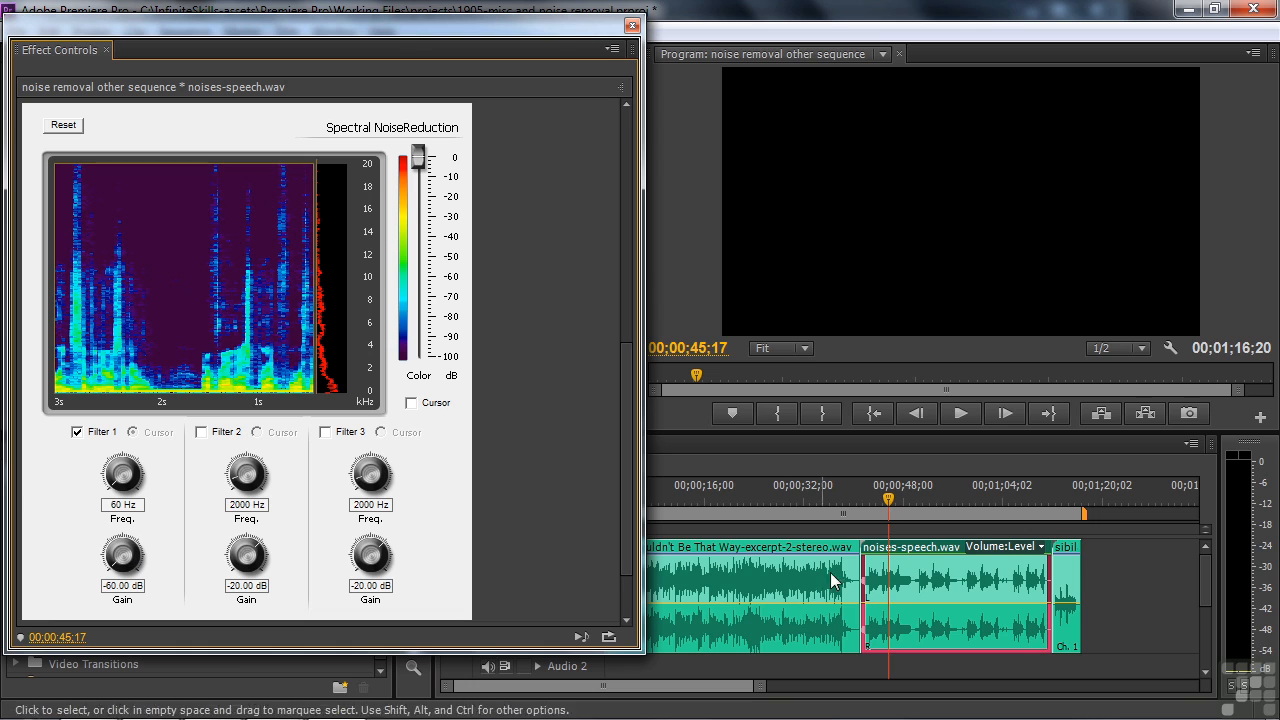
Play the speech clip from about 00;00;42;15 to hear the effect of Filter 1
{"action": "left_click", "coordinate": [870, 500]}
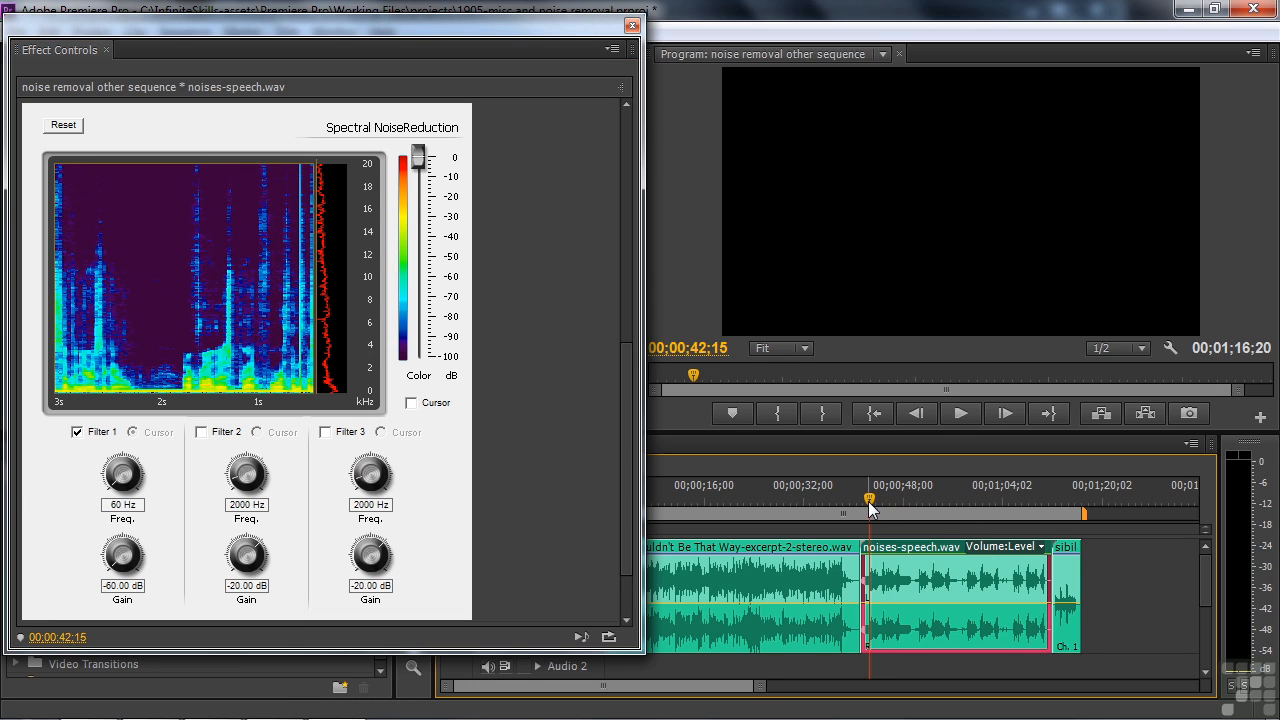
{"action": "key", "text": "space"}
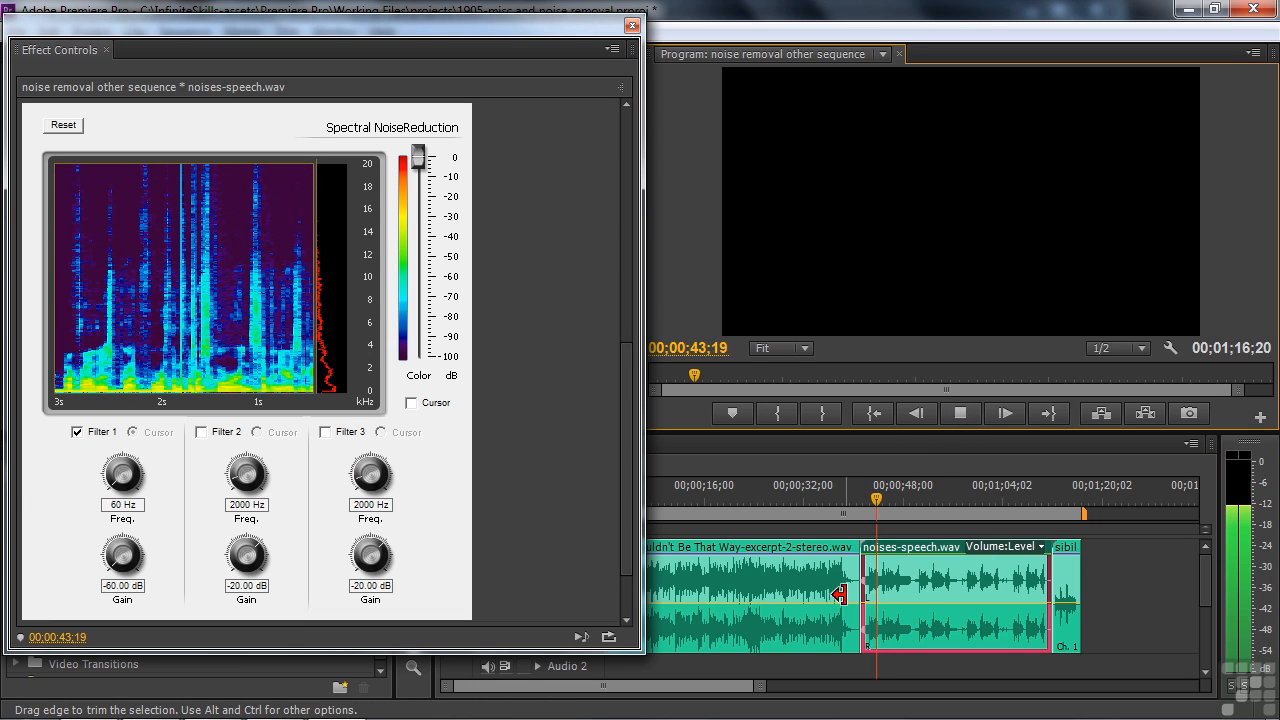
{"action": "left_click", "coordinate": [960, 413]}
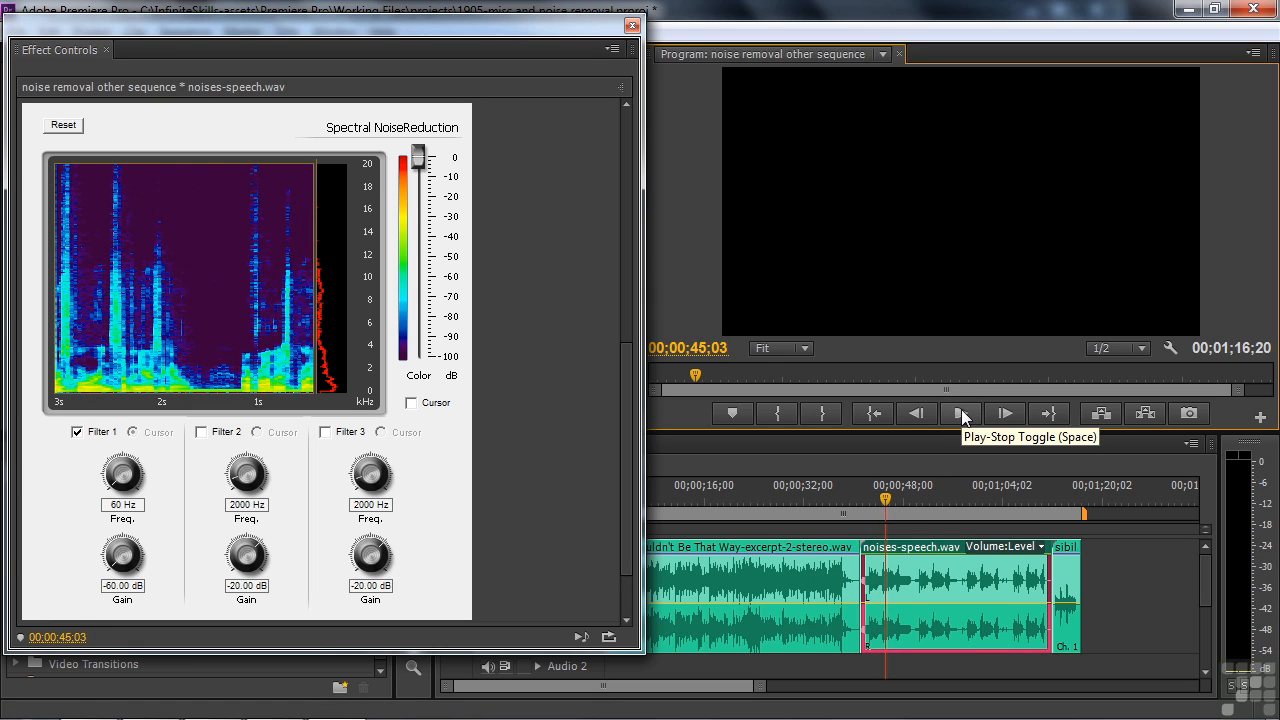
Turn on Filter 2 of Spectral NoiseReduction at 60 Hz and replay the beginning of the speech clip
{"action": "left_click", "coordinate": [210, 433]}
{"action": "left_click", "coordinate": [244, 505]}
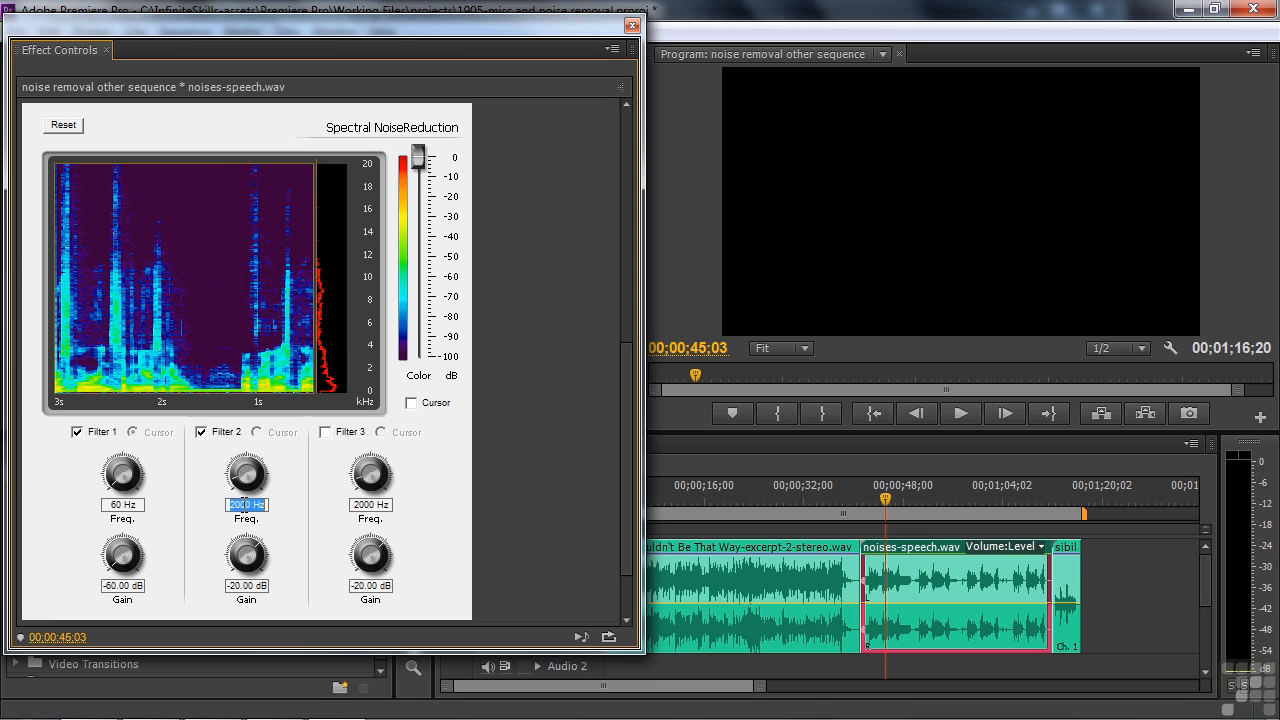
{"action": "type", "text": "60"}
{"action": "key", "text": "Return"}
{"action": "left_click", "coordinate": [960, 413]}
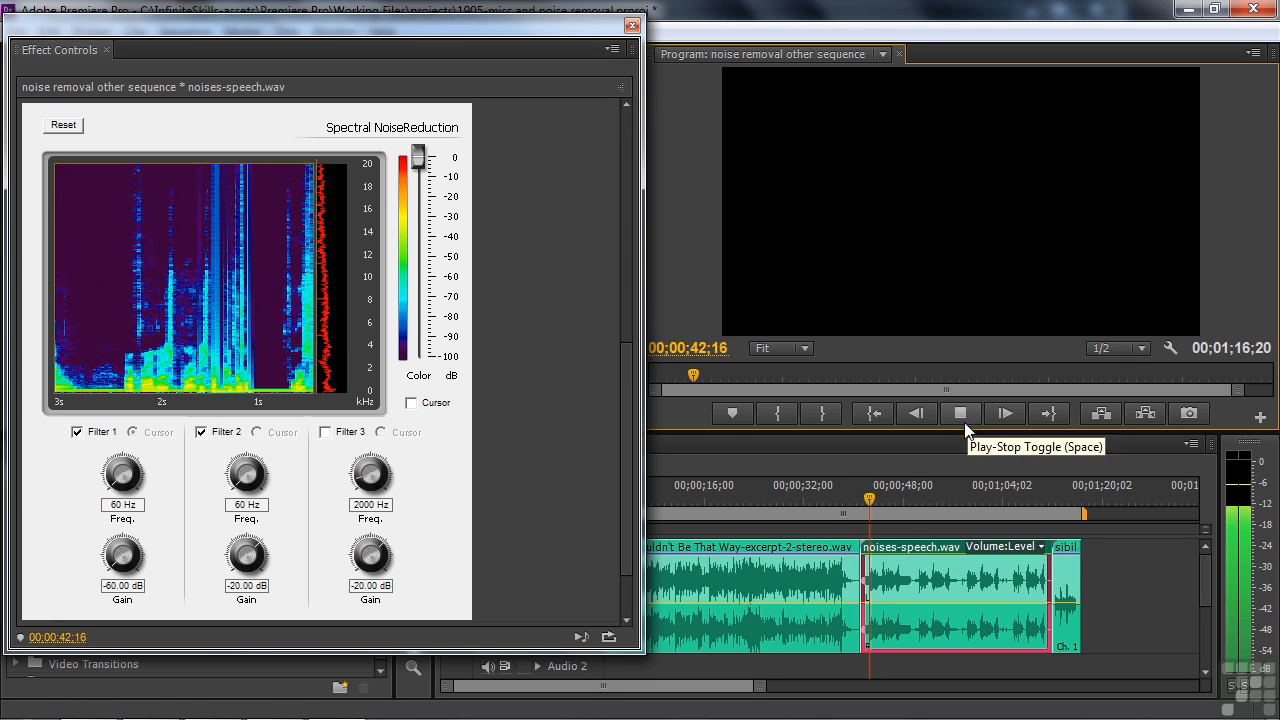
{"action": "left_click", "coordinate": [962, 412]}
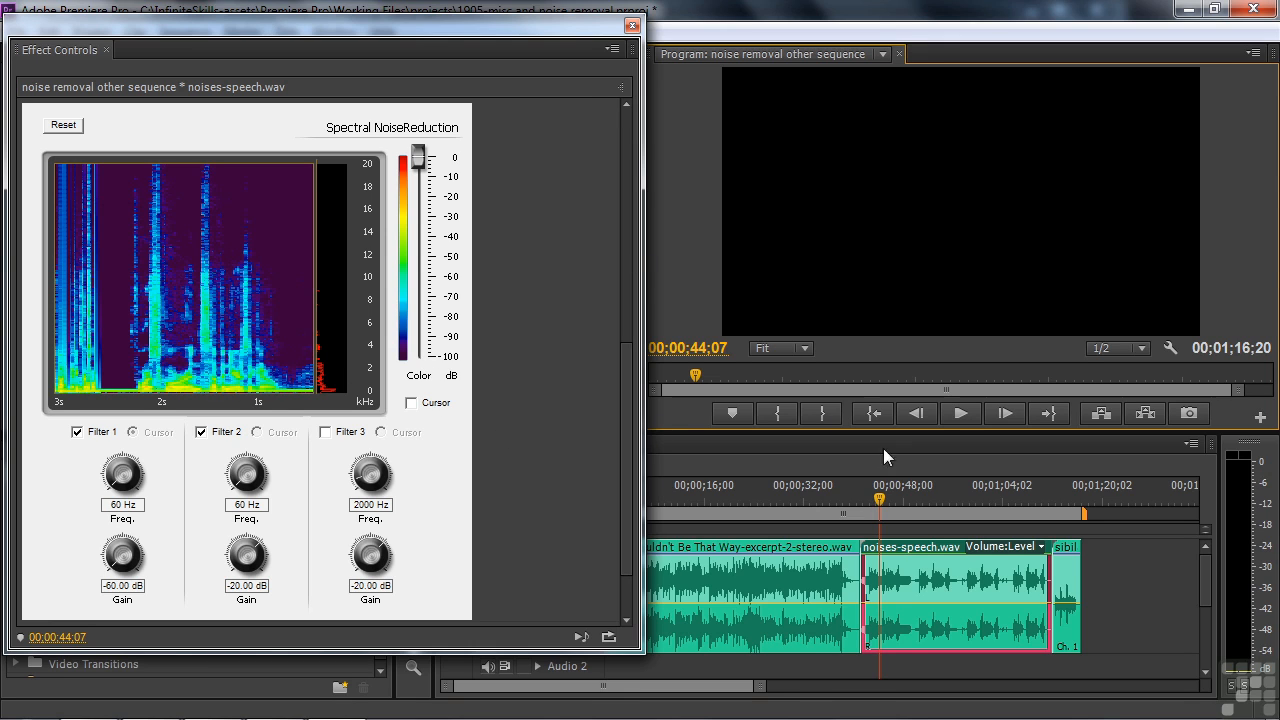
Enable DeEsser on the sibilance.wav clip and play it from 00;01;12;19
{"action": "left_click", "coordinate": [1066, 600]}
{"action": "left_click", "coordinate": [1055, 497]}
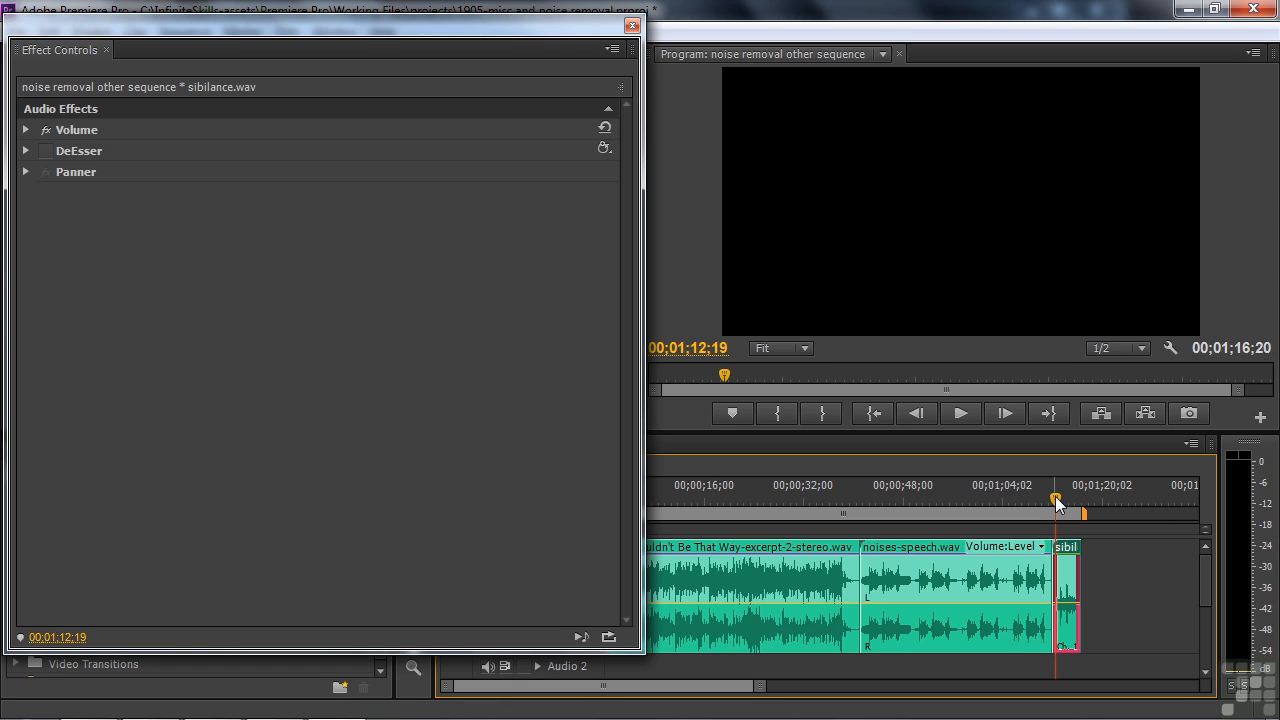
{"action": "left_click", "coordinate": [45, 150]}
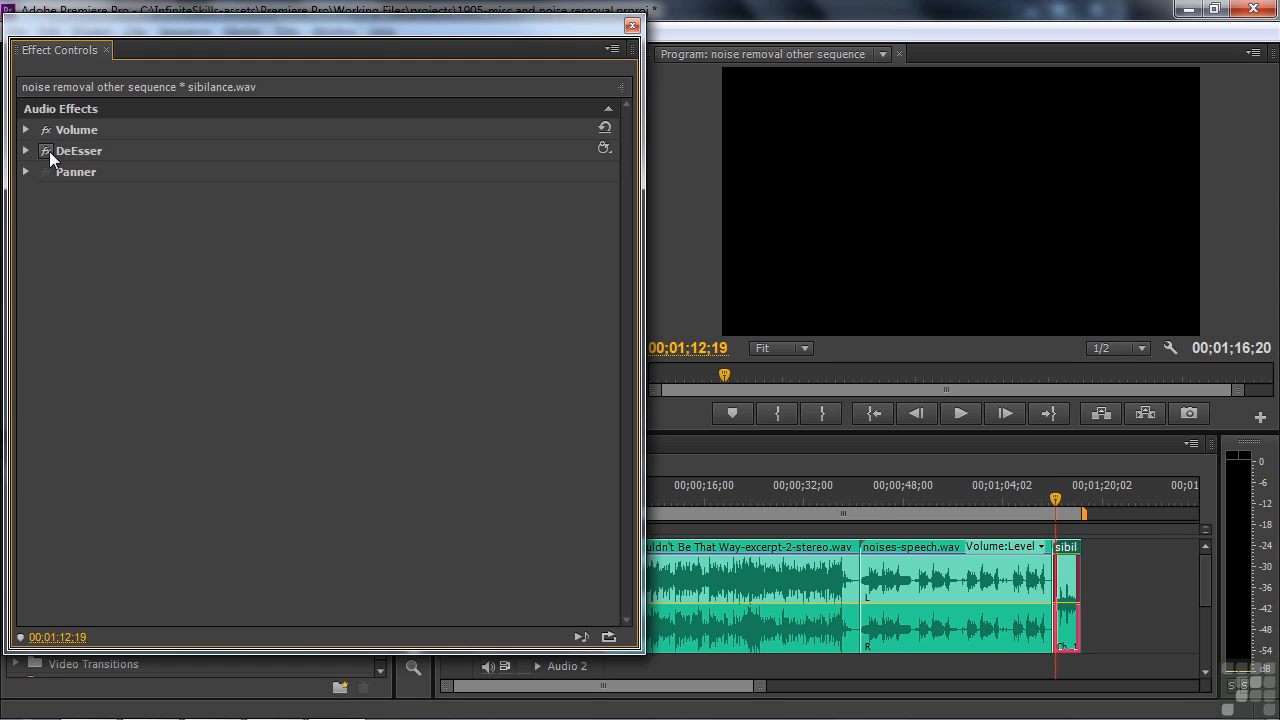
{"action": "key", "text": "space"}
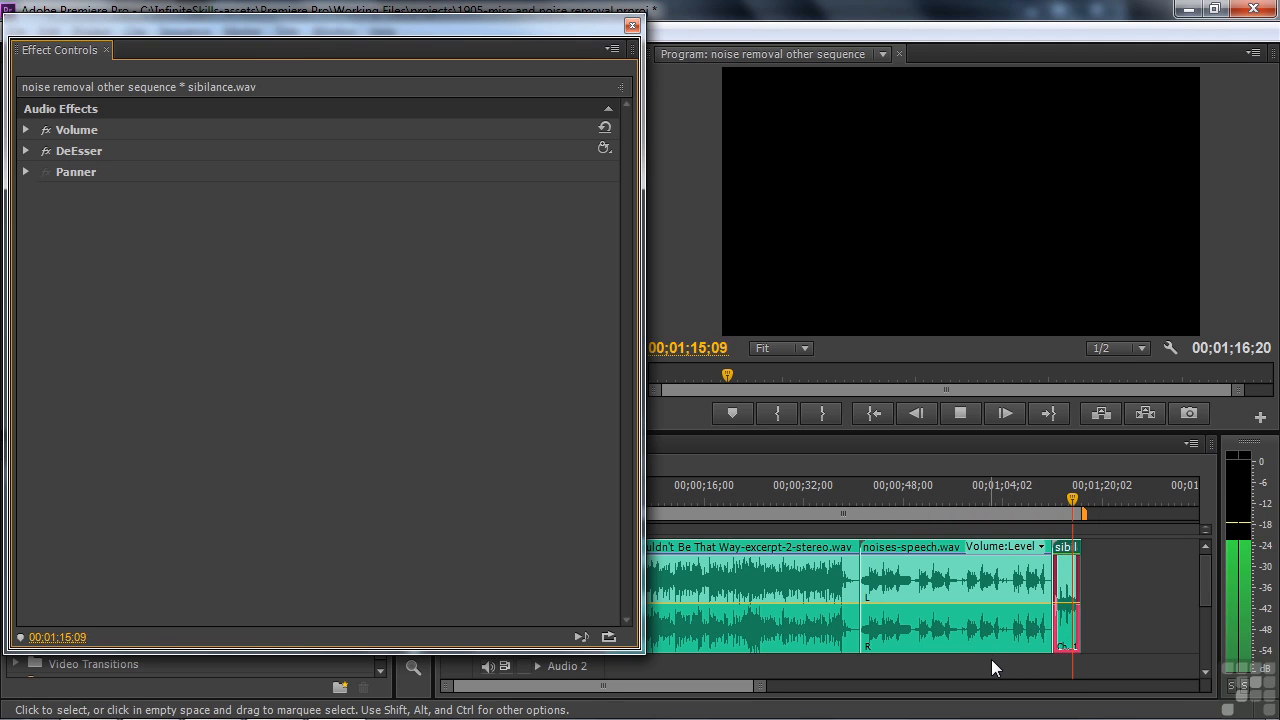
{"action": "key", "text": "space"}
Show DeEsser's custom setup and set the gain to -15 dB with the Male voice option
{"action": "left_click", "coordinate": [25, 151]}
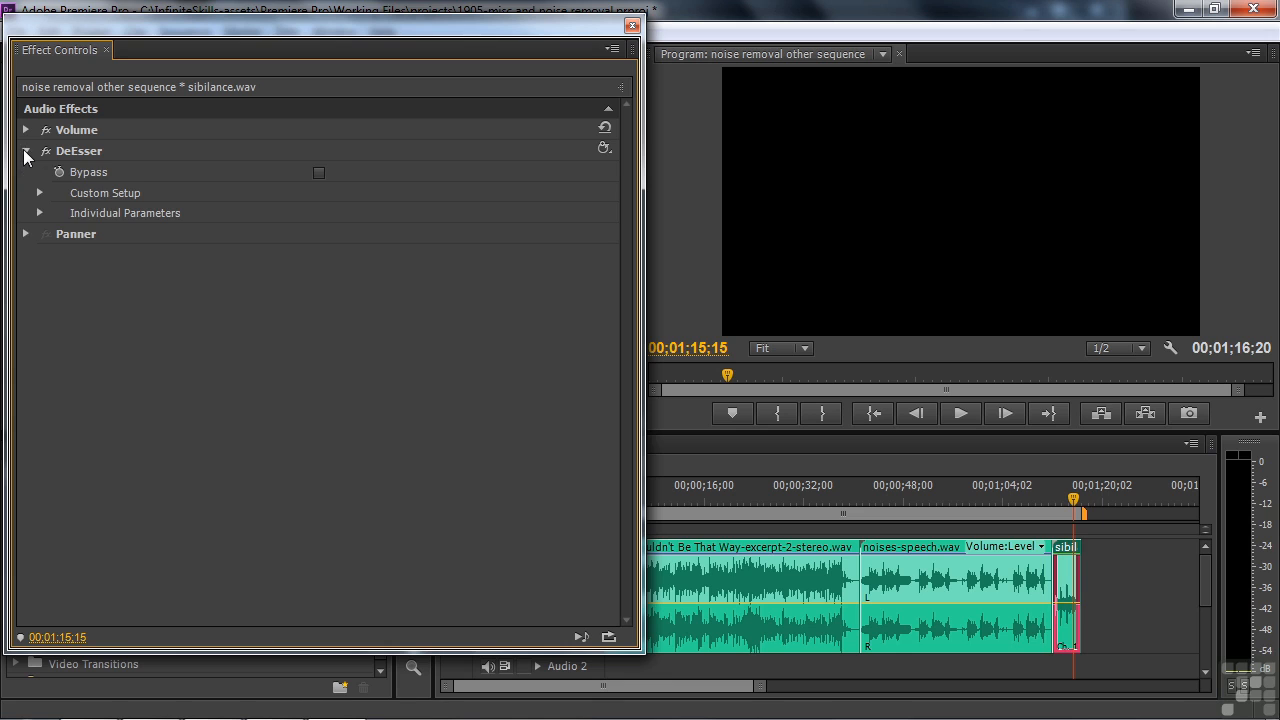
{"action": "left_click", "coordinate": [38, 193]}
{"action": "left_click_drag", "start_coordinate": [68, 324], "coordinate": [86, 362]}
{"action": "left_click", "coordinate": [133, 309]}
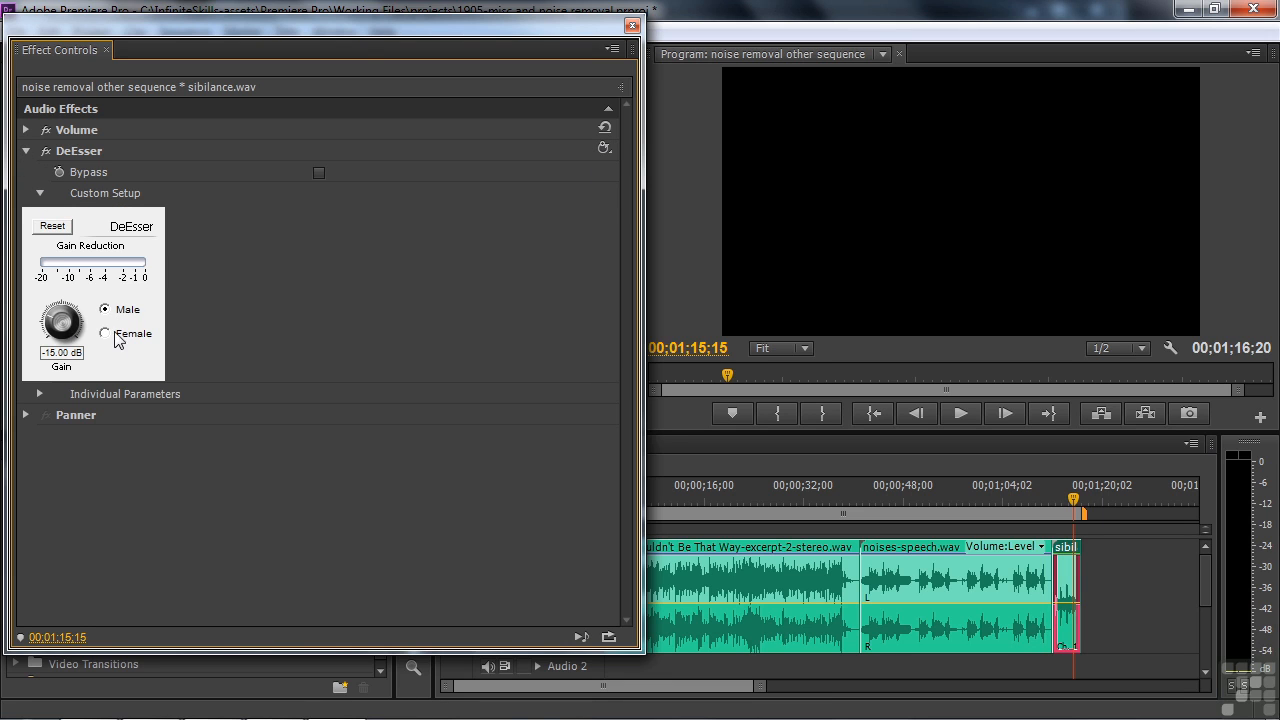
Replay sibilance.wav from its start with the adjusted DeEsser settings
{"action": "left_click_drag", "start_coordinate": [1073, 499], "coordinate": [1055, 499]}
{"action": "key", "text": "space"}
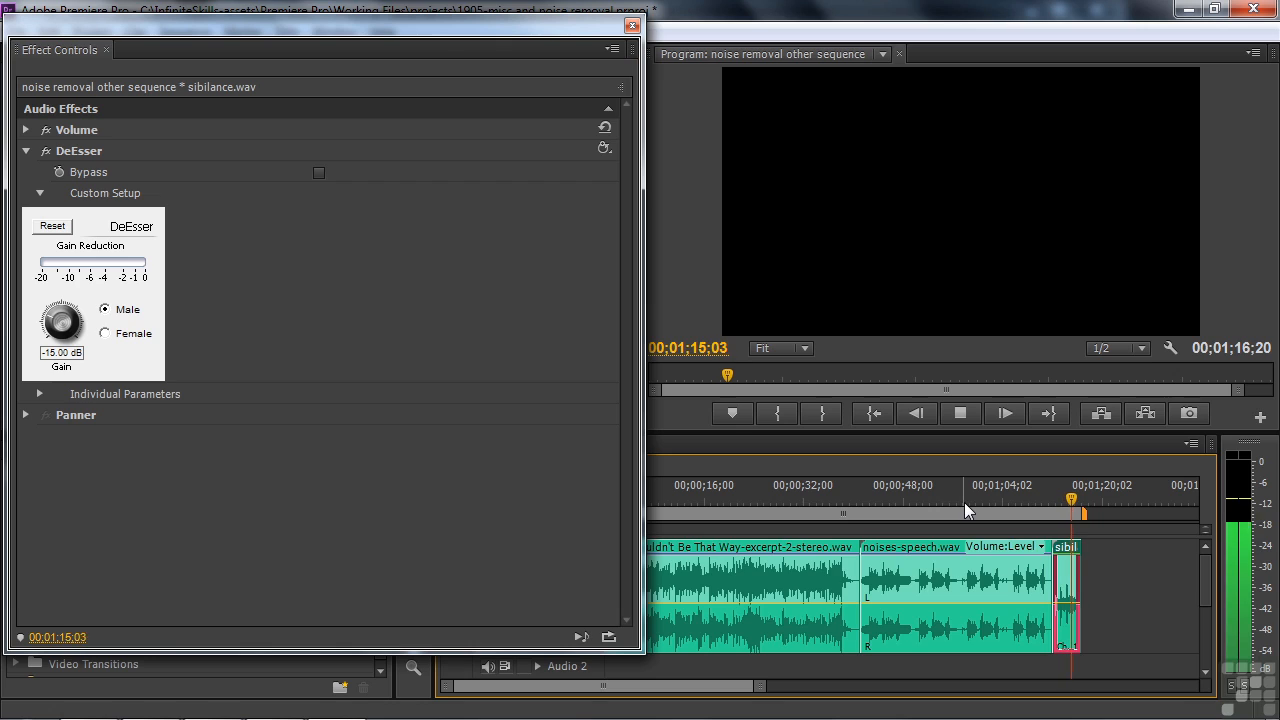
{"action": "key", "text": "space"}
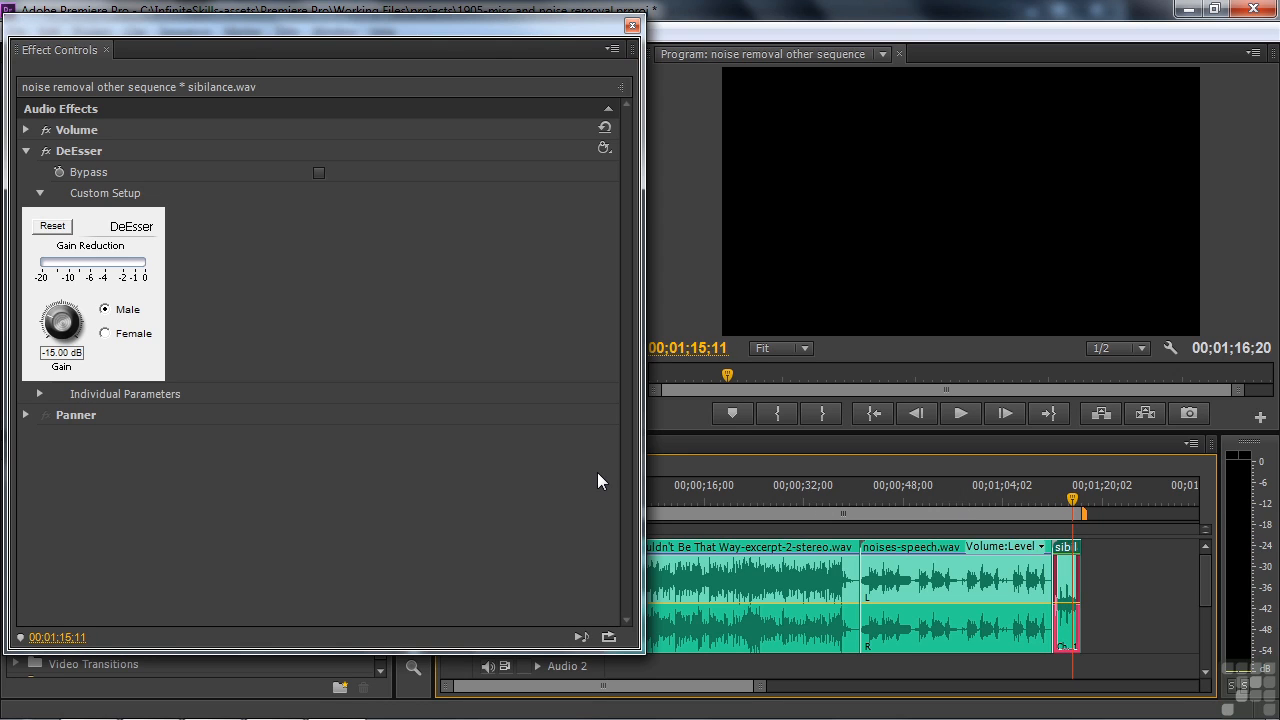
Switch to Adobe Audition, open sibilance.wav in the editor, and bring up the DeEsser effect
{"action": "key", "text": "alt+Tab"}
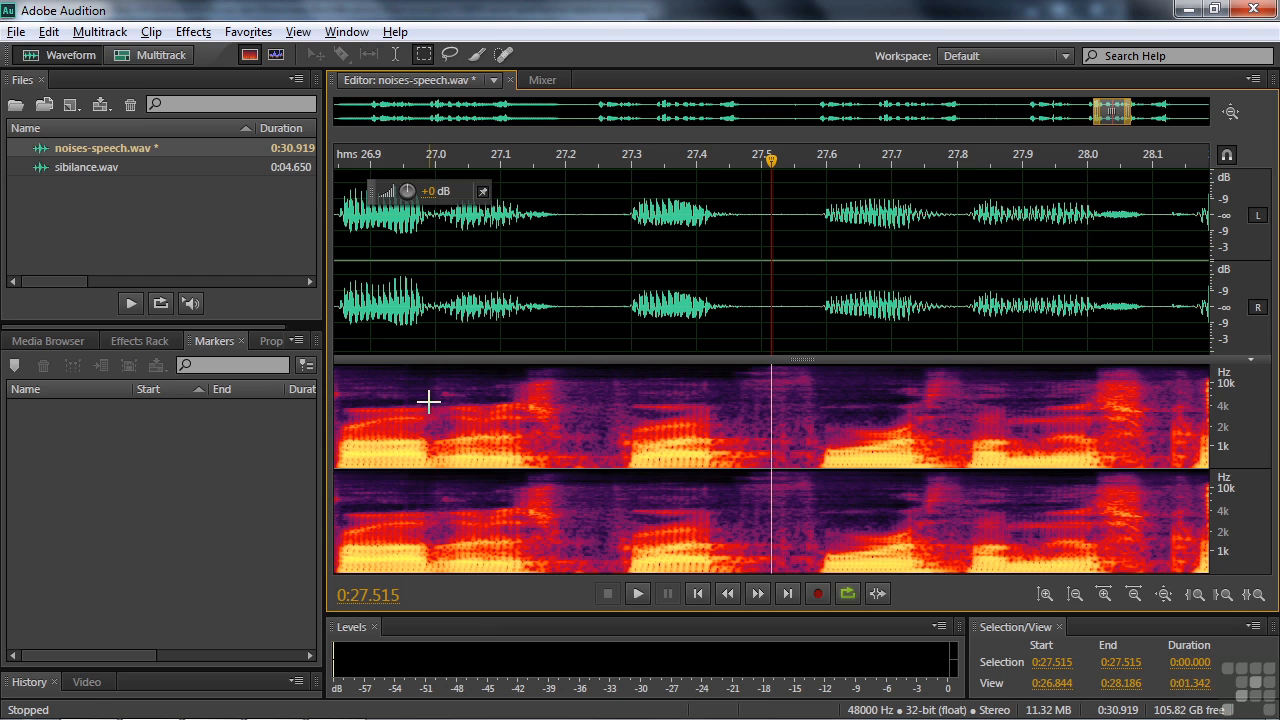
{"action": "double_click", "coordinate": [66, 170]}
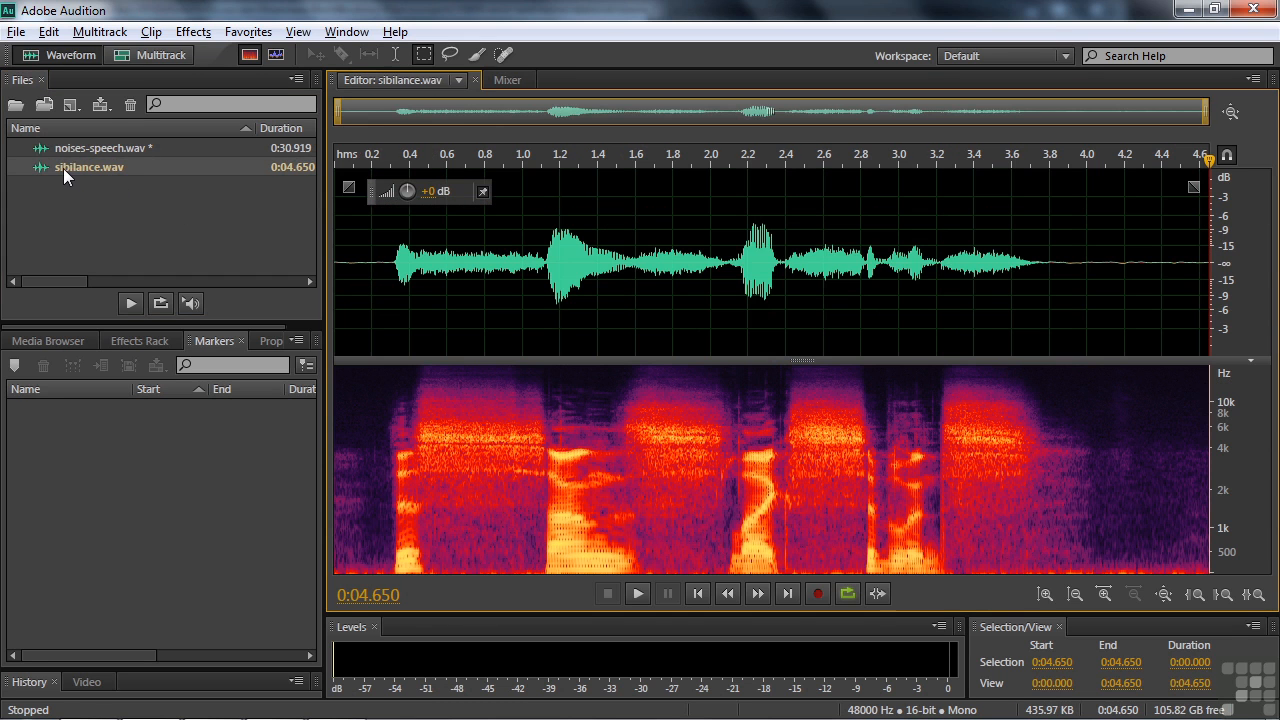
{"action": "left_click", "coordinate": [194, 34]}
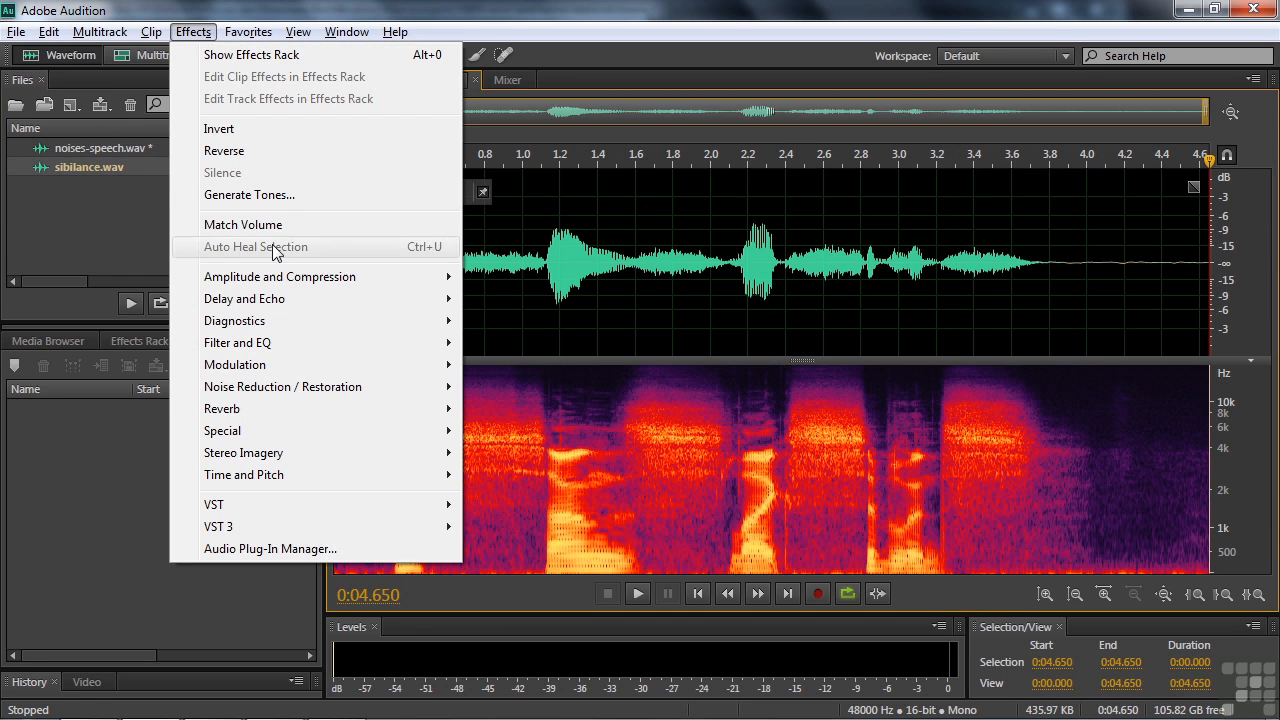
{"action": "mouse_move", "coordinate": [280, 279]}
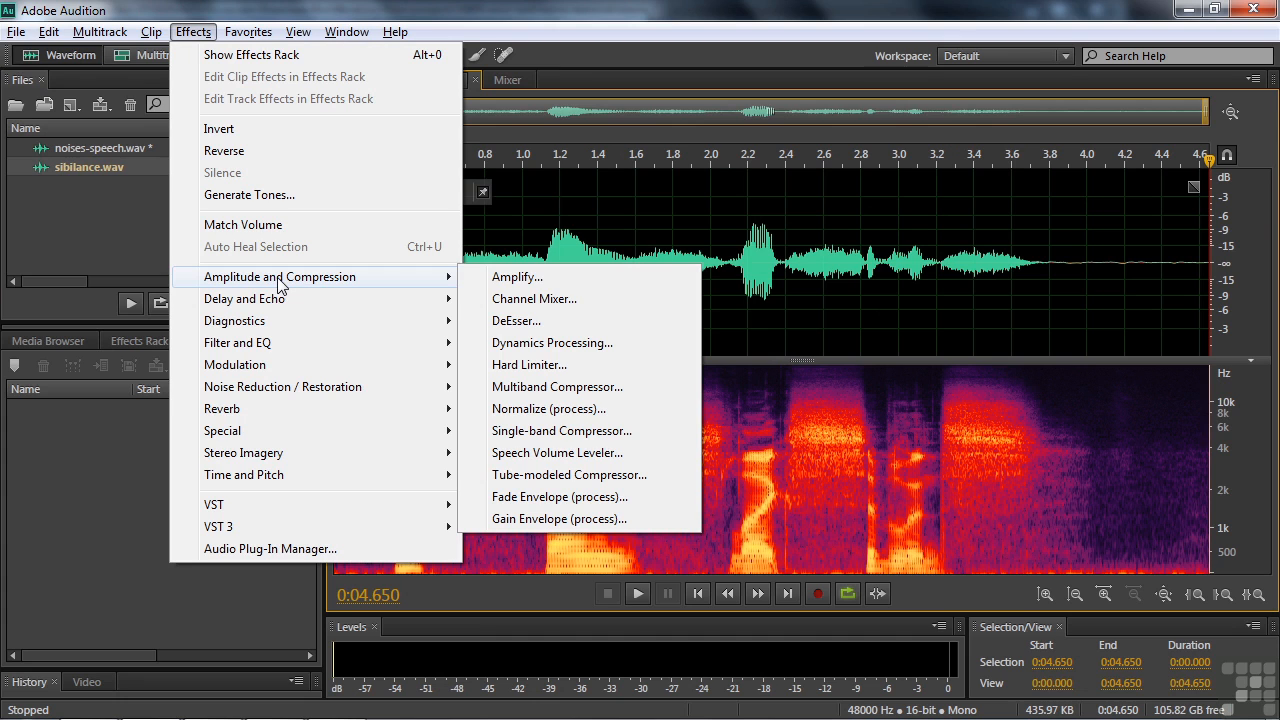
{"action": "left_click", "coordinate": [530, 322]}
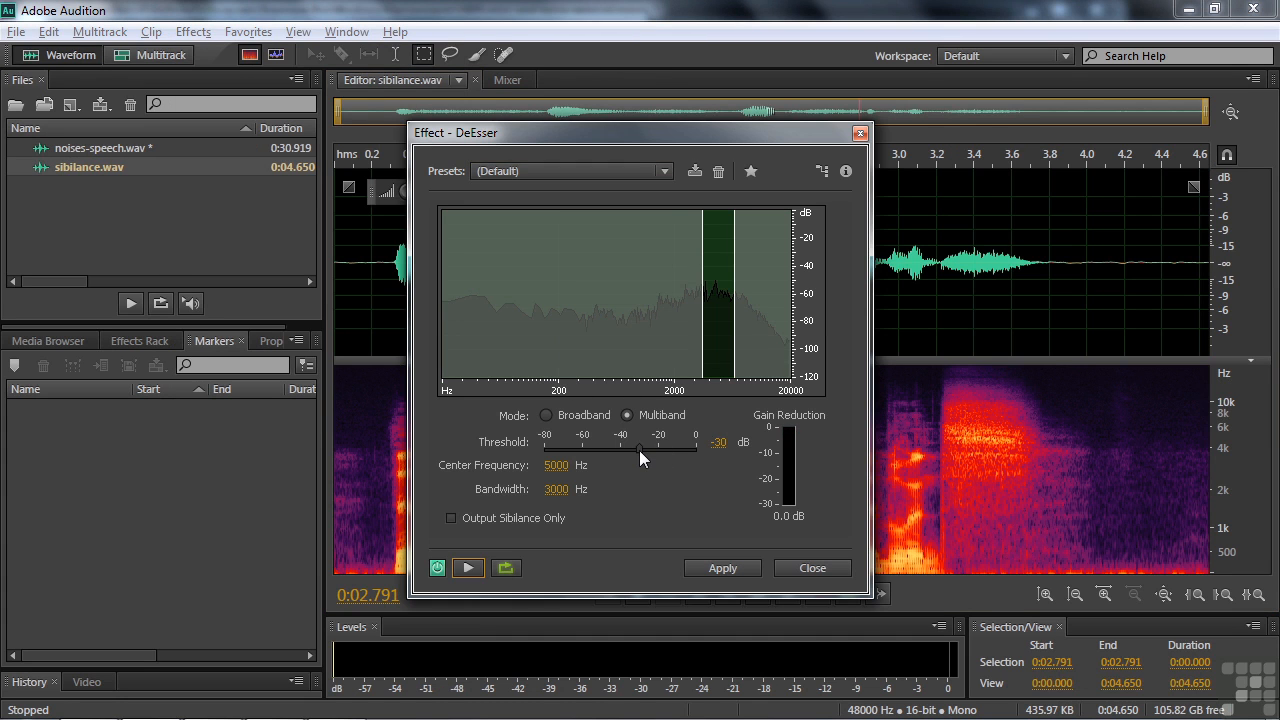
Preview DeEsser with threshold -57 dB, center frequency 3618 Hz and bandwidth 5709 Hz, and close it without applying
{"action": "left_click_drag", "start_coordinate": [639, 450], "coordinate": [580, 453]}
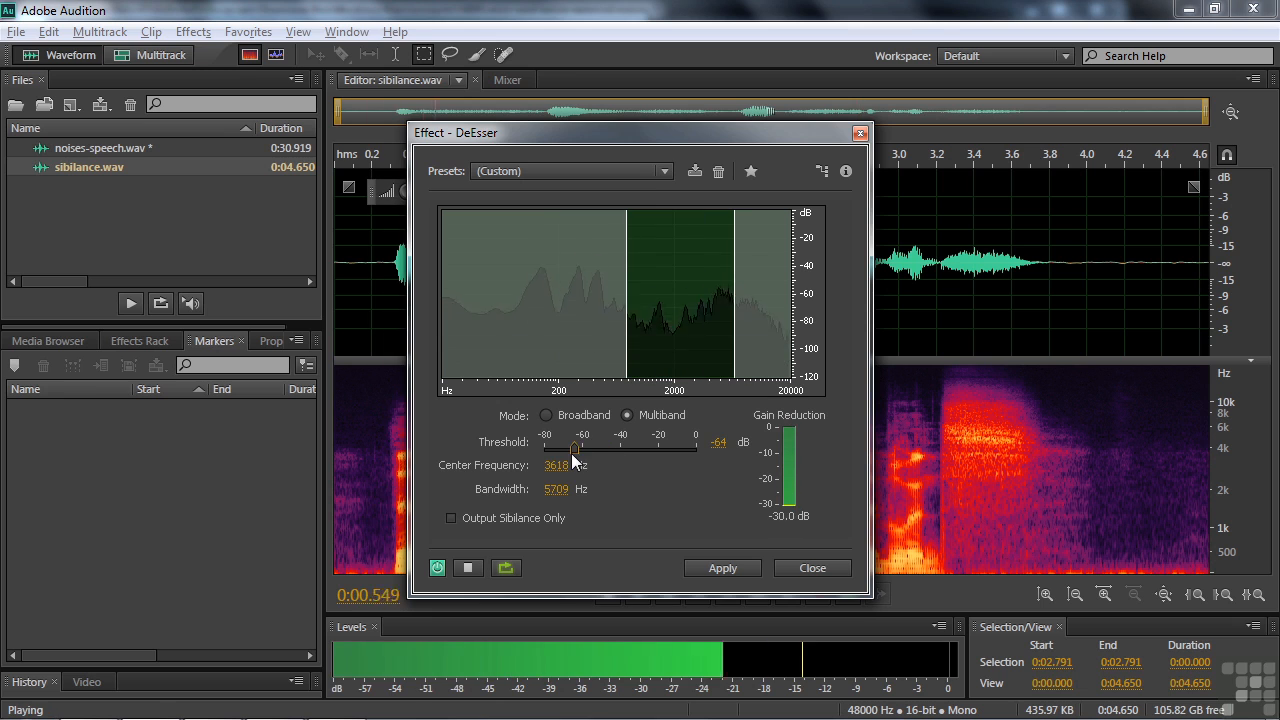
{"action": "left_click_drag", "start_coordinate": [571, 453], "coordinate": [585, 453]}
{"action": "key", "text": "space"}
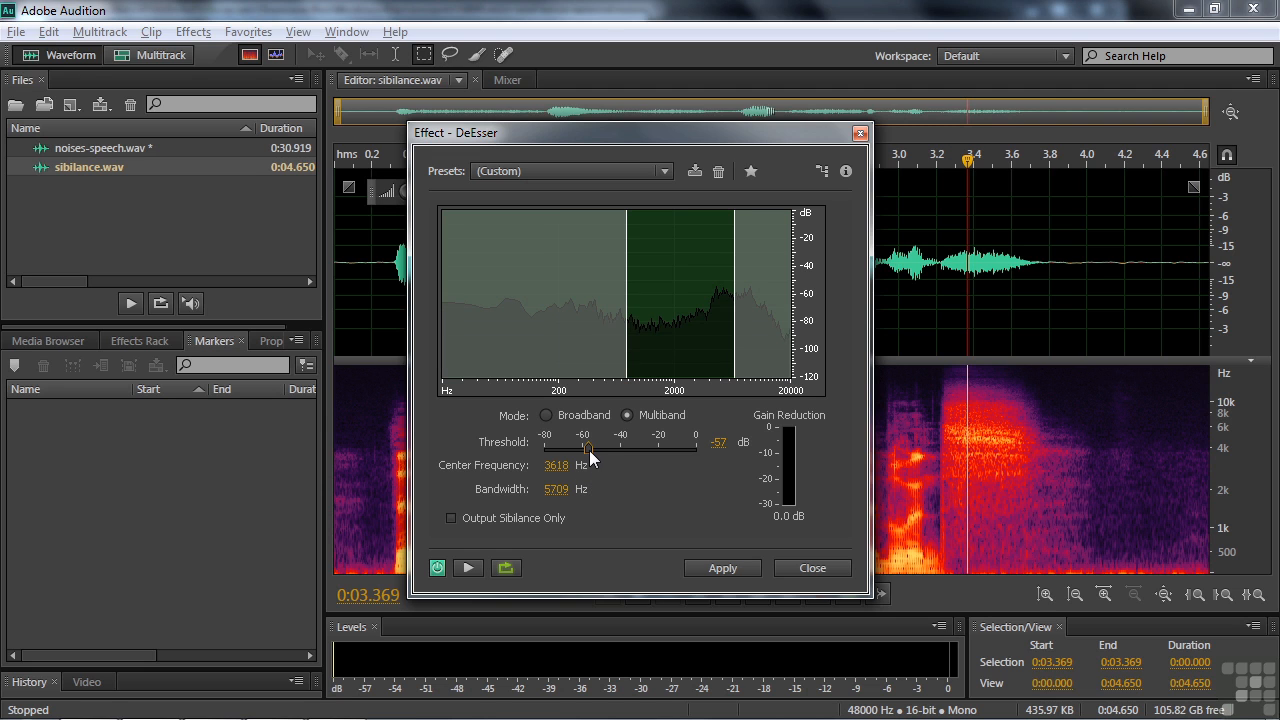
{"action": "key", "text": "space"}
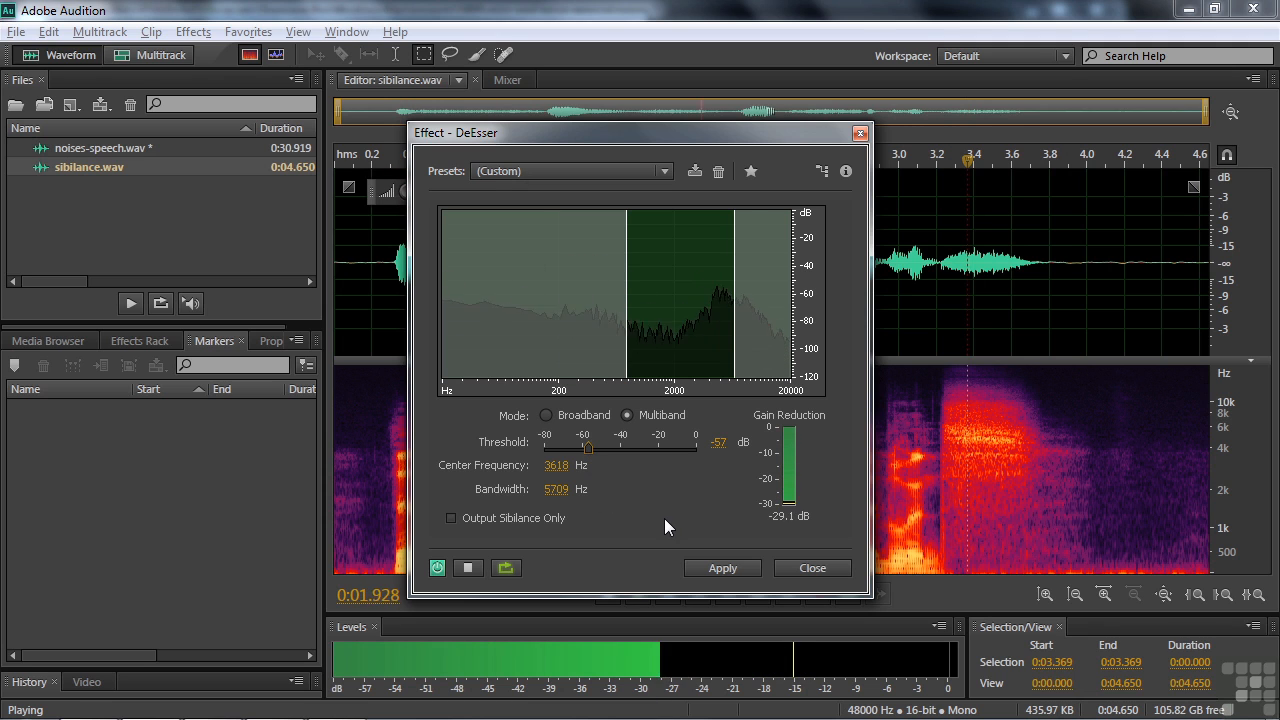
{"action": "key", "text": "space"}
{"action": "left_click", "coordinate": [813, 568]}
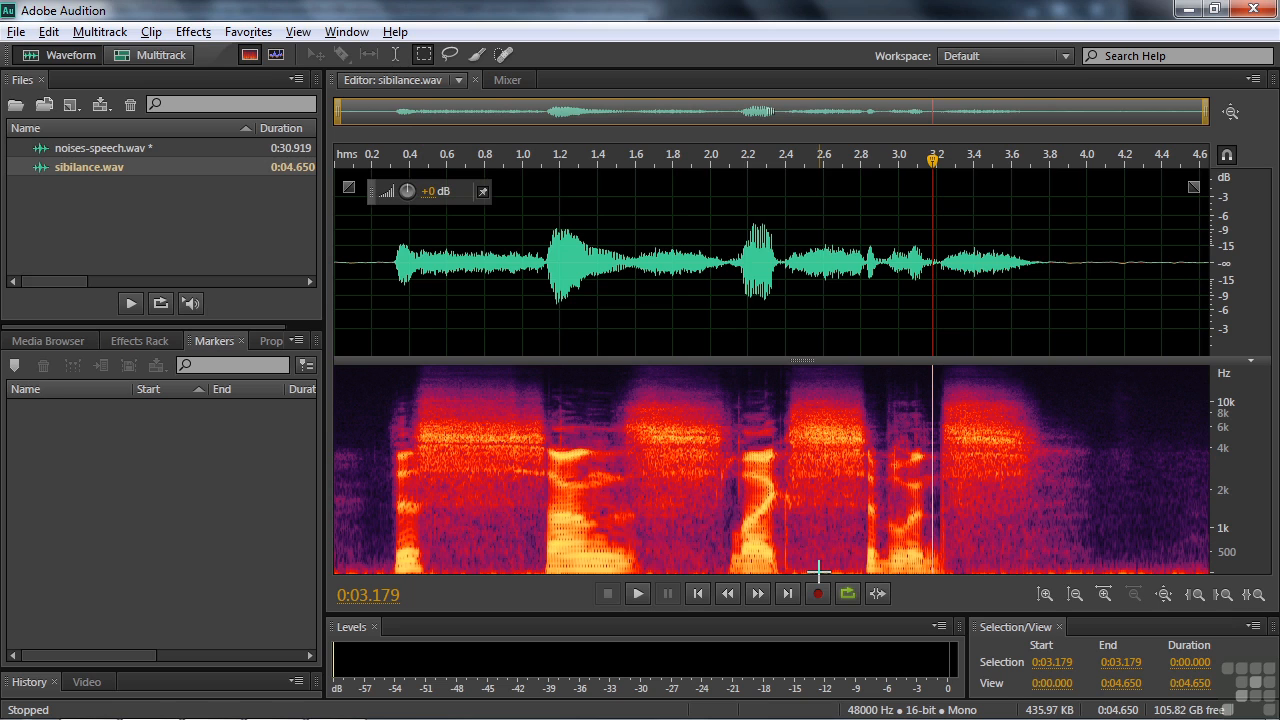